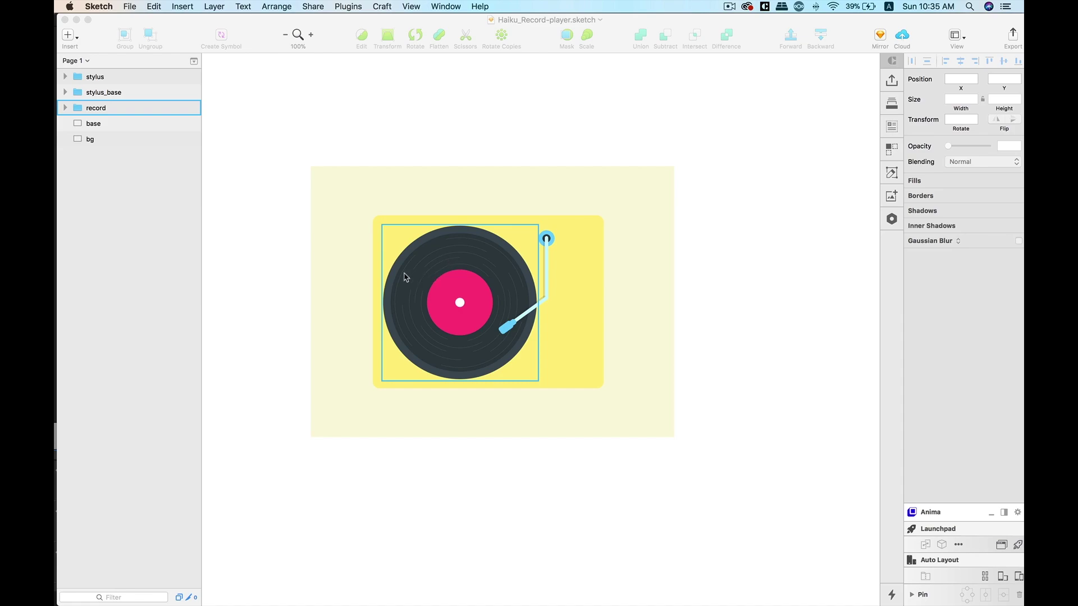
Examine how the record player artwork is layered: the contents of the record and stylus groups, plus stylus_base and base.
{"action": "left_click", "coordinate": [65, 108]}
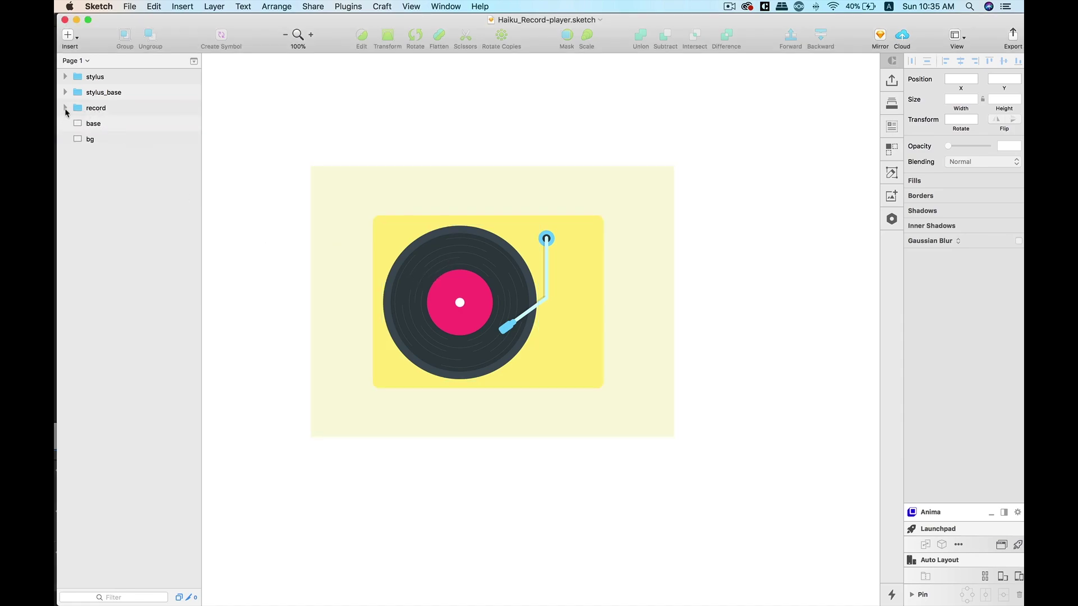
{"action": "left_click", "coordinate": [65, 109]}
{"action": "left_click", "coordinate": [65, 108]}
{"action": "left_click", "coordinate": [96, 108]}
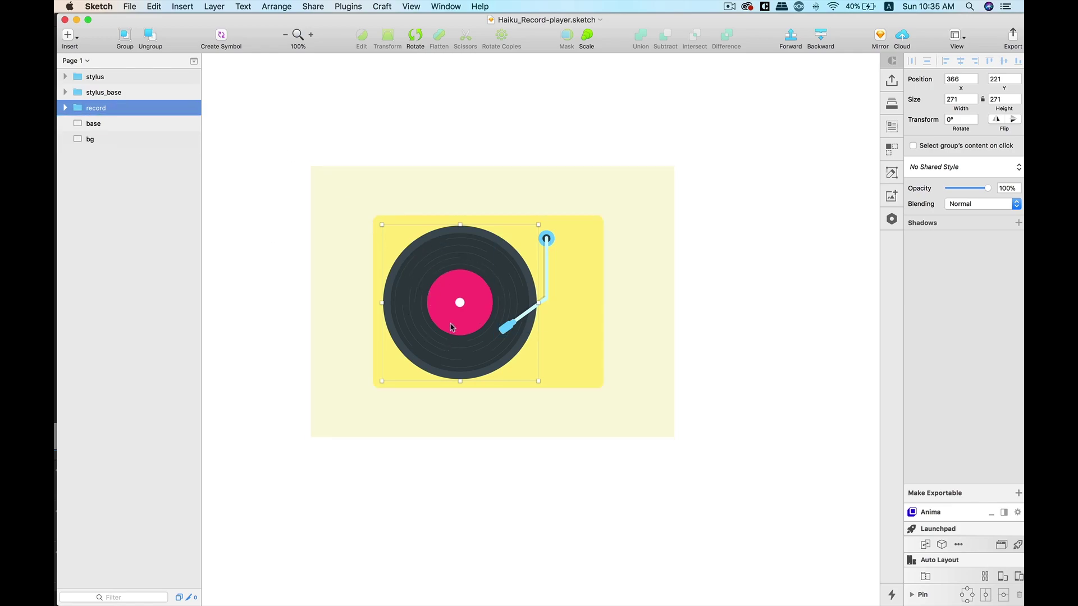
{"action": "left_click", "coordinate": [65, 109]}
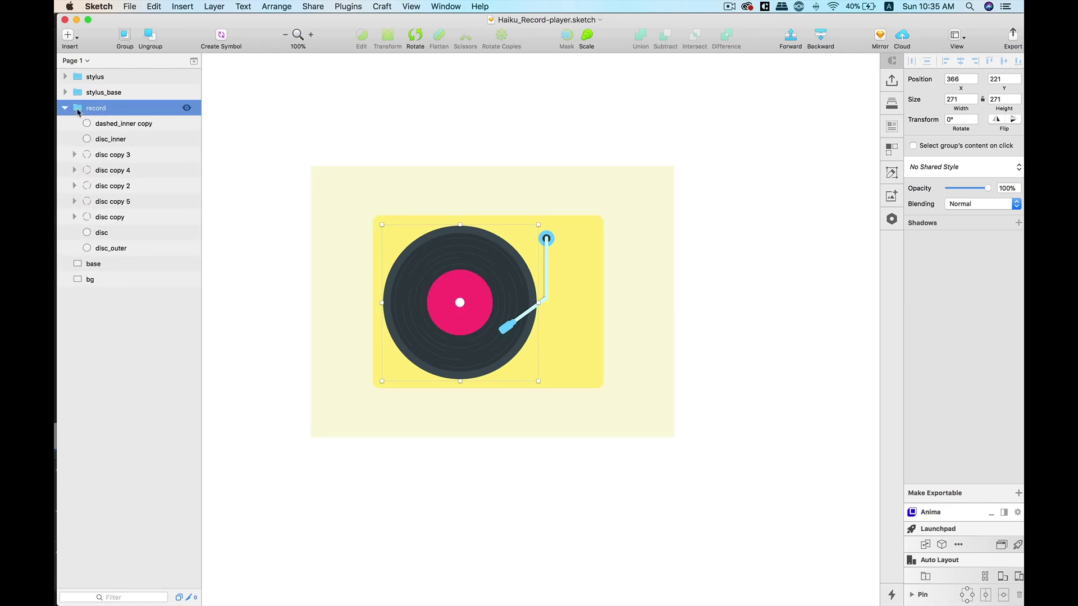
{"action": "left_click", "coordinate": [66, 108]}
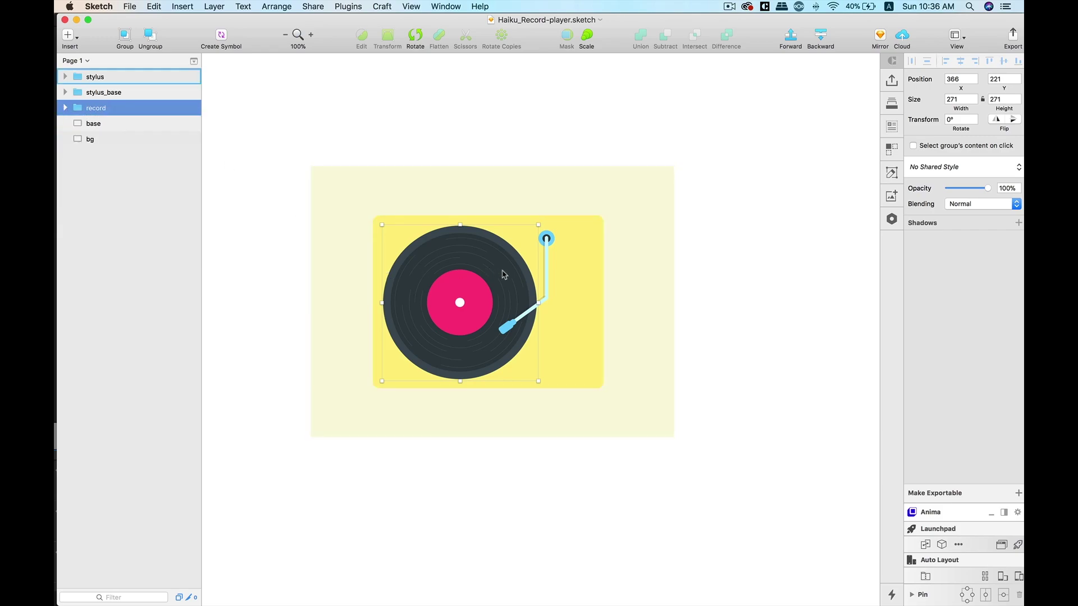
{"action": "left_click", "coordinate": [545, 281]}
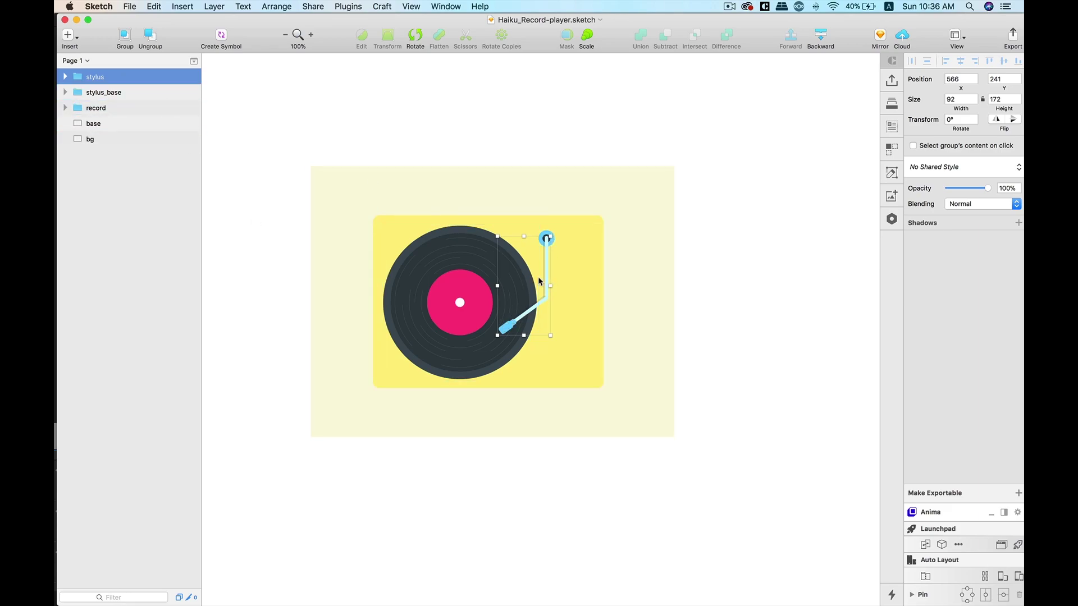
{"action": "left_click", "coordinate": [65, 76]}
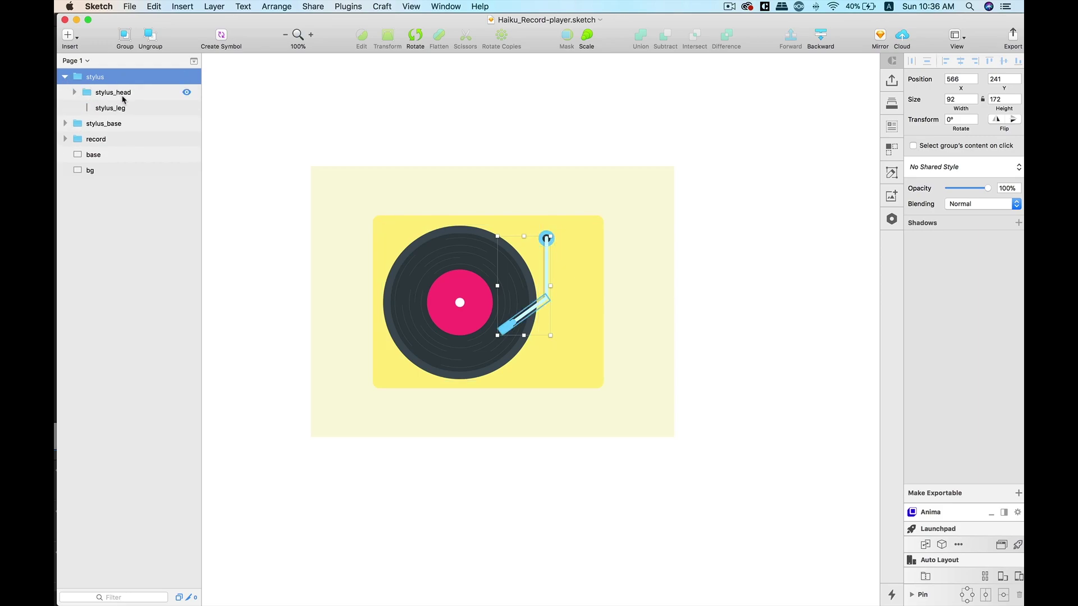
{"action": "left_click", "coordinate": [65, 77]}
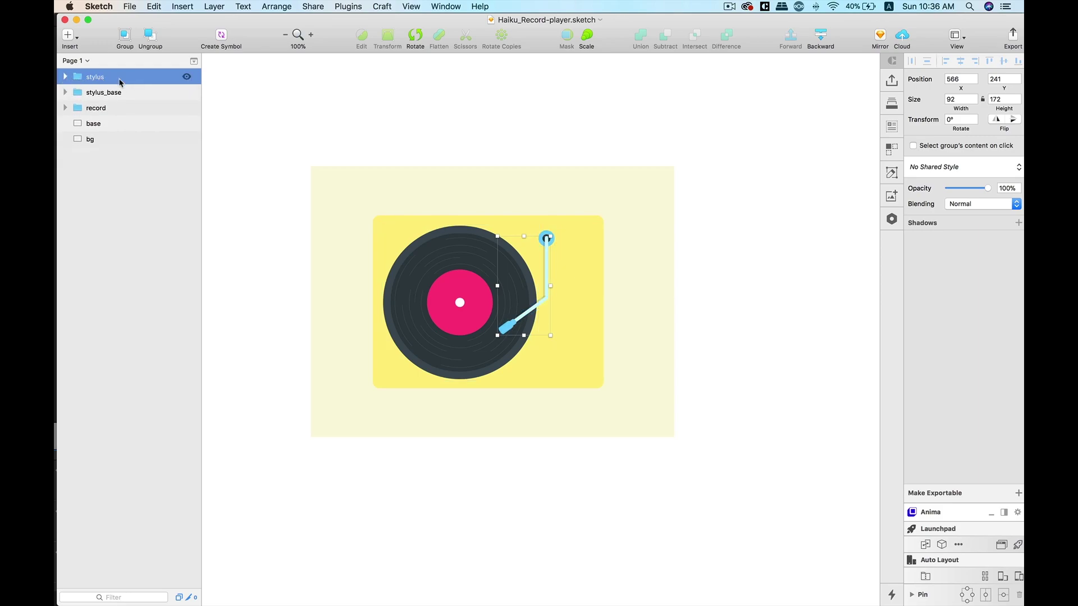
{"action": "left_click", "coordinate": [546, 238]}
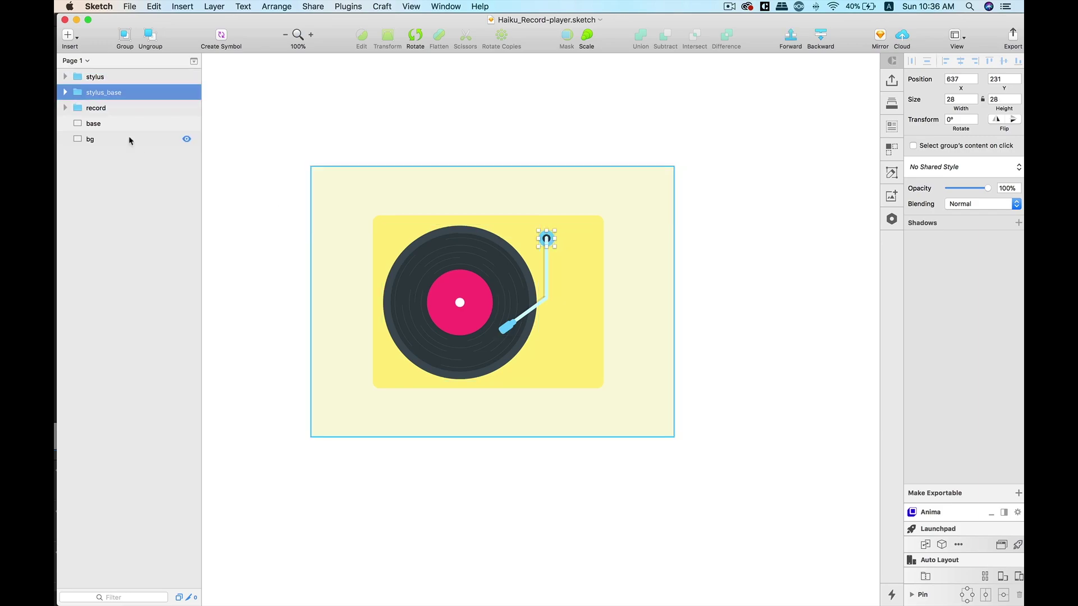
{"action": "left_click", "coordinate": [594, 288]}
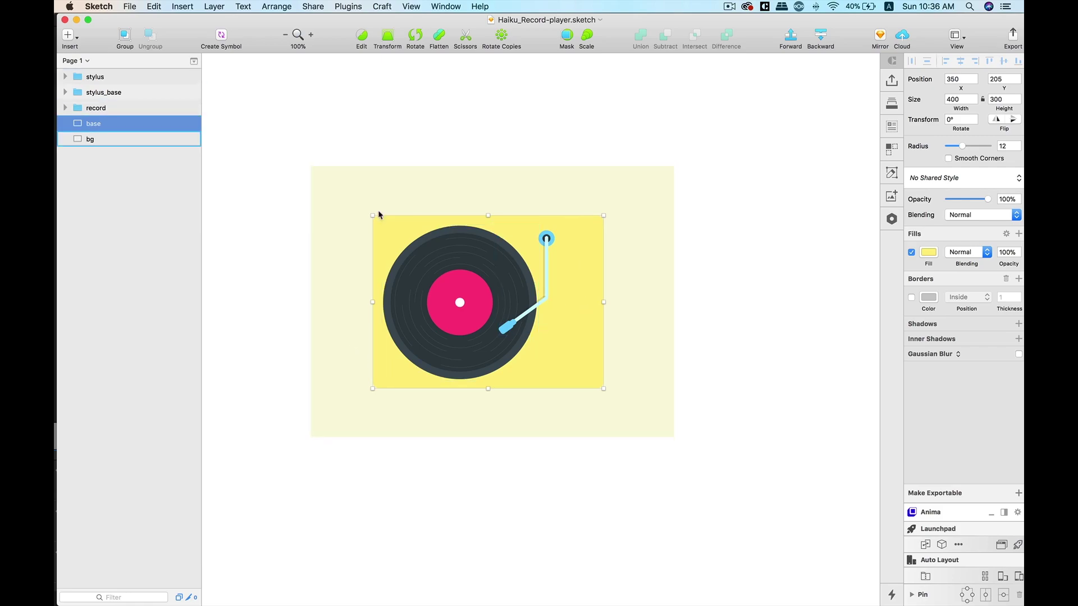
Make all five layers from stylus down to bg exportable at 1x in PNG format.
{"action": "left_click", "coordinate": [653, 392]}
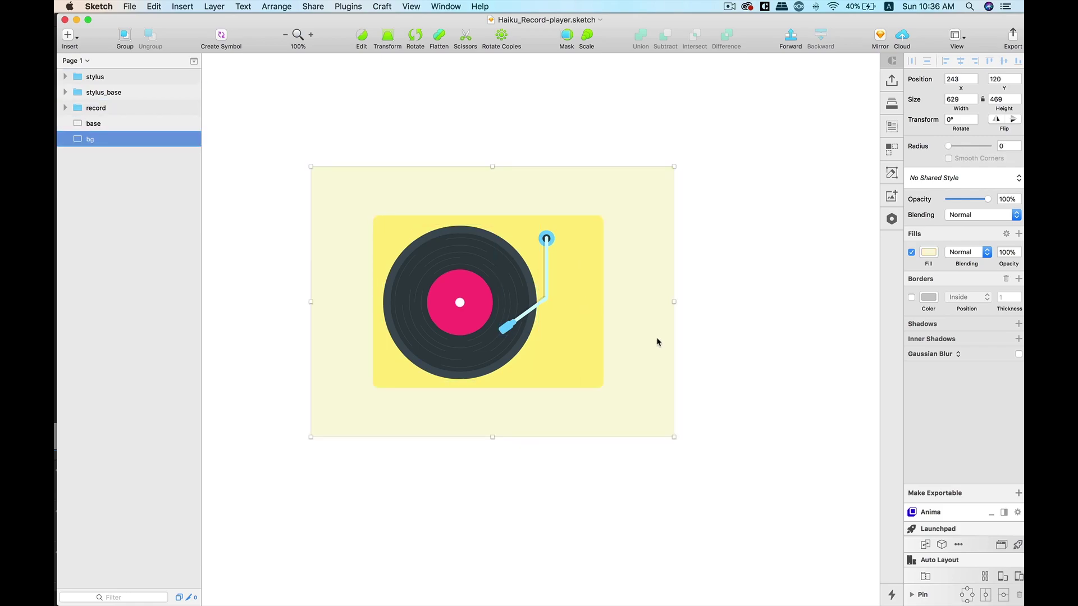
{"action": "left_click", "coordinate": [128, 79], "text": "shift"}
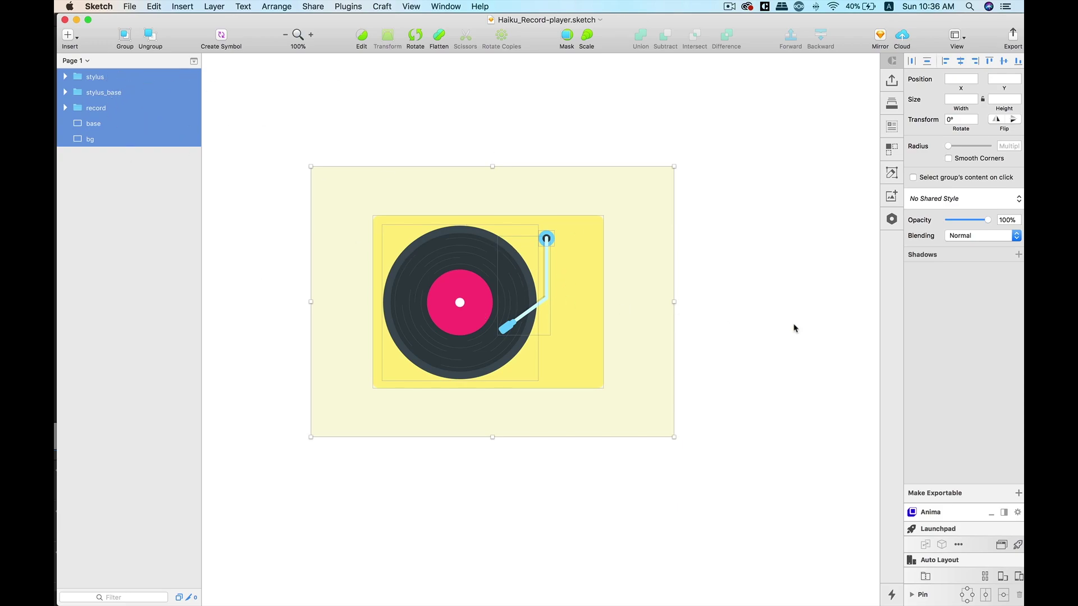
{"action": "left_click", "coordinate": [1017, 493]}
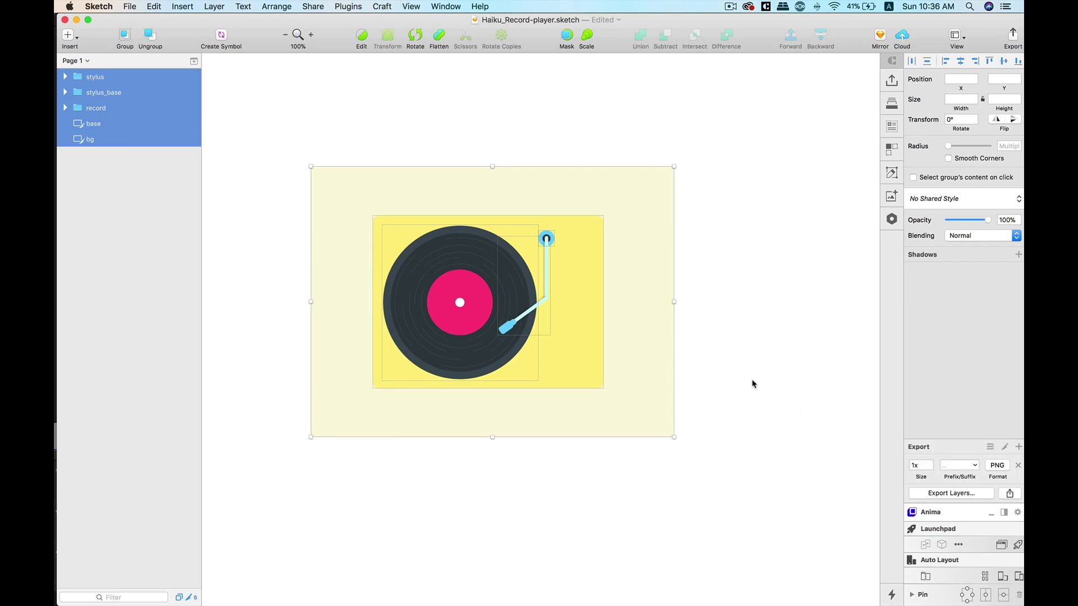
{"action": "left_click", "coordinate": [717, 180]}
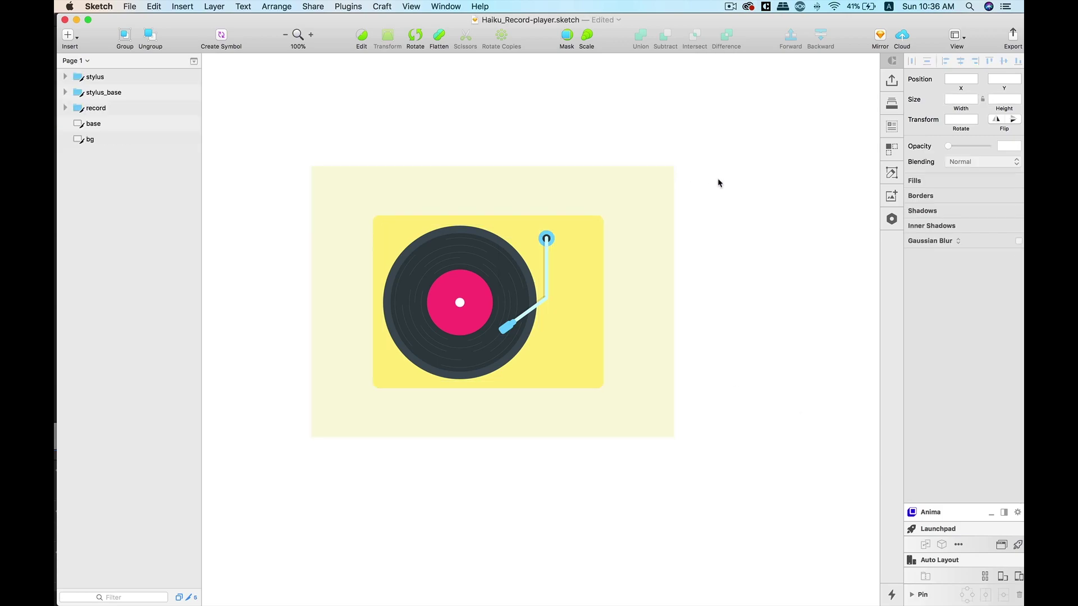
{"action": "left_click", "coordinate": [465, 306]}
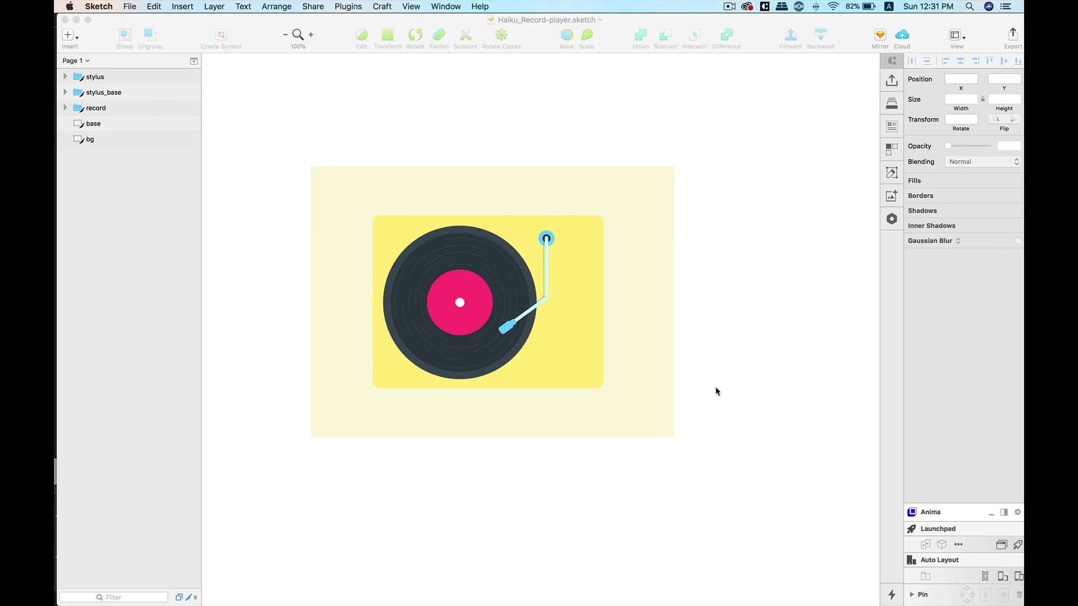
Launch the Haiku app through a system search for "haiku".
{"action": "key", "text": "super"}
{"action": "key", "text": "super+space"}
{"action": "type", "text": "haiku"}
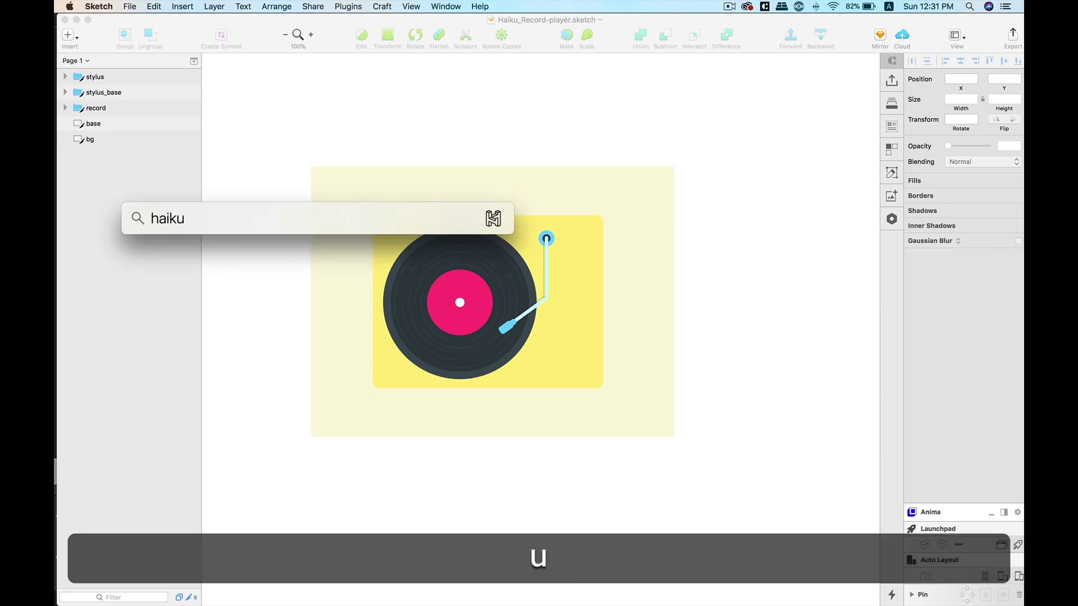
{"action": "key", "text": "Return"}
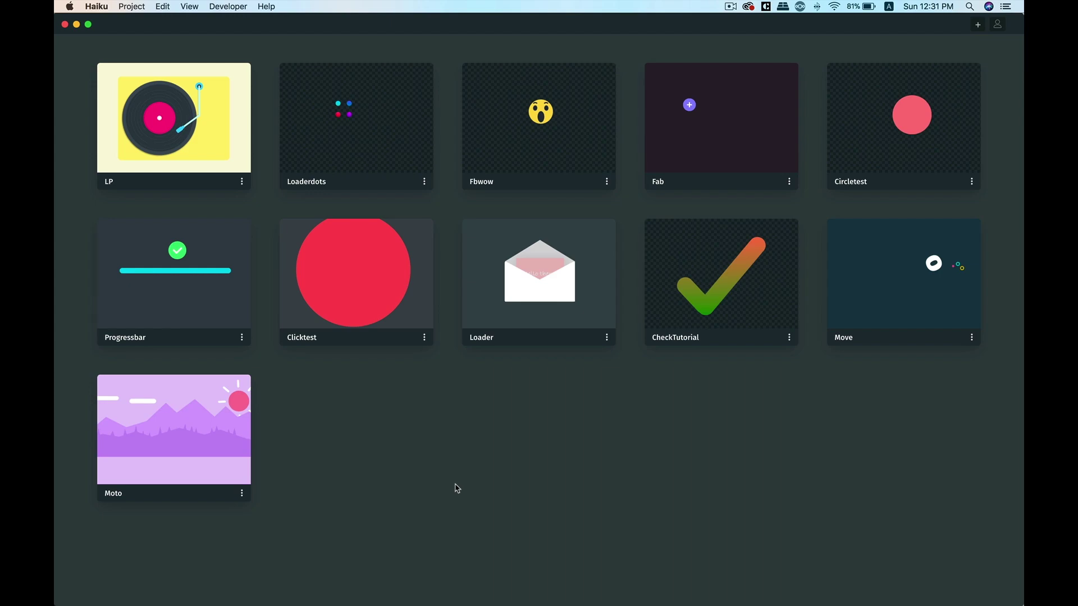
Create a new project named RecordPlayerAnimation.
{"action": "left_click", "coordinate": [977, 25]}
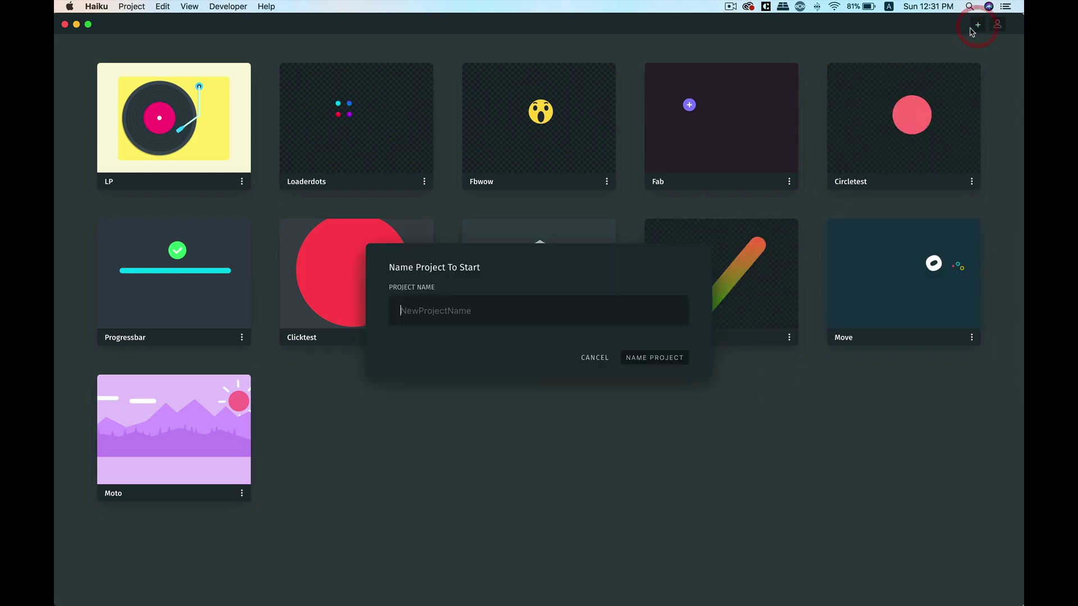
{"action": "type", "text": "Re"}
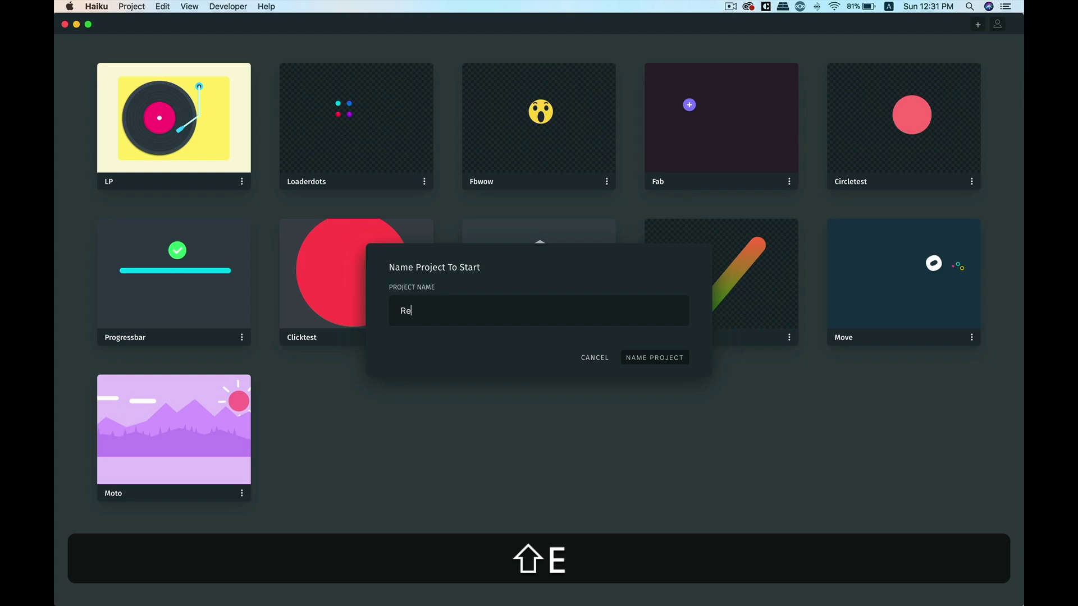
{"action": "type", "text": "cordPlayer"}
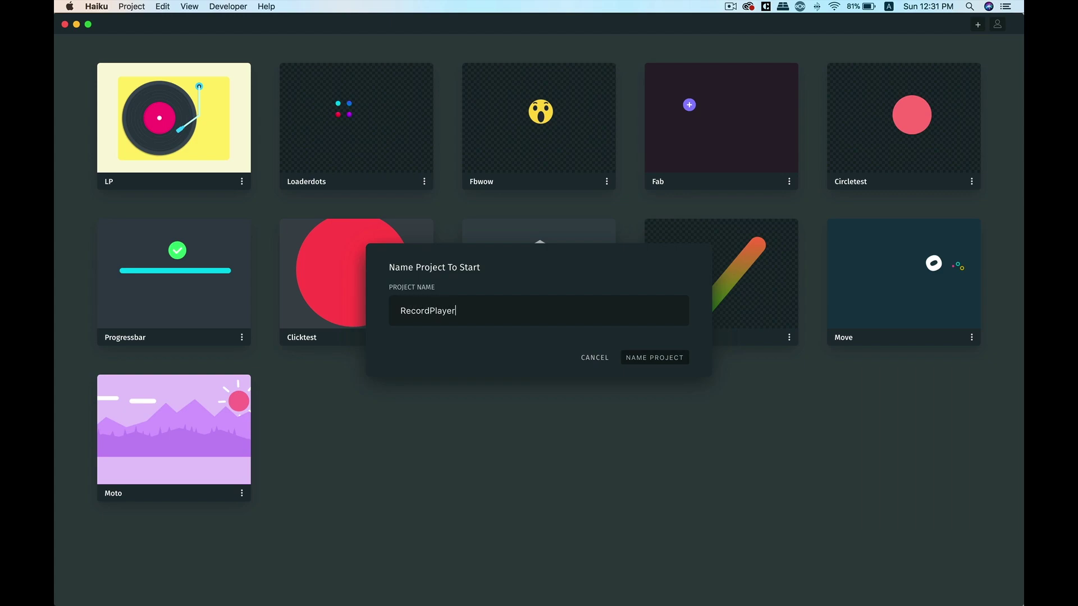
{"action": "type", "text": "Anim"}
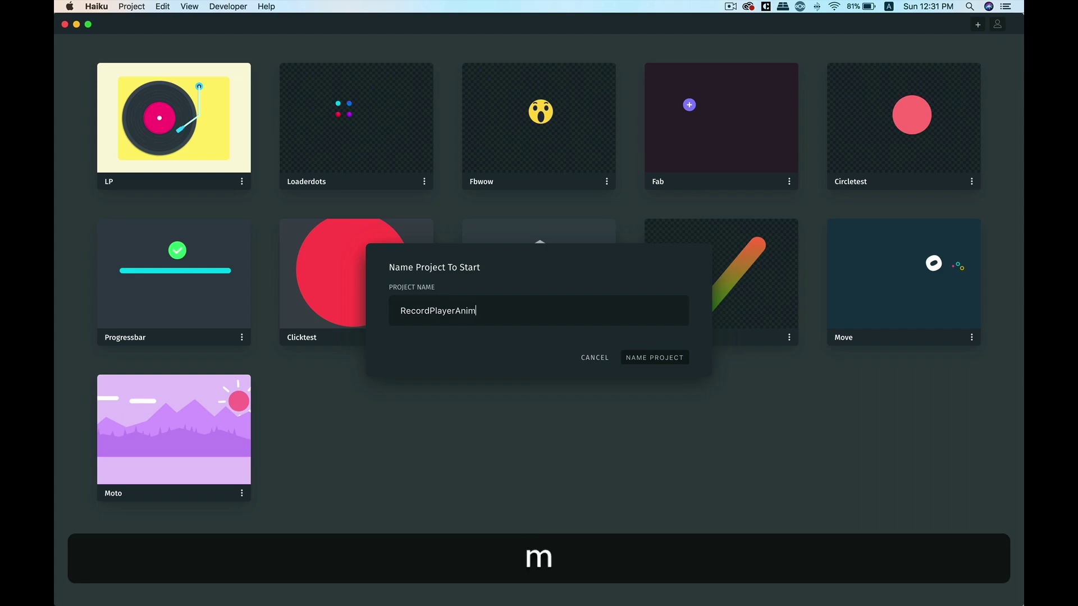
{"action": "type", "text": "ation"}
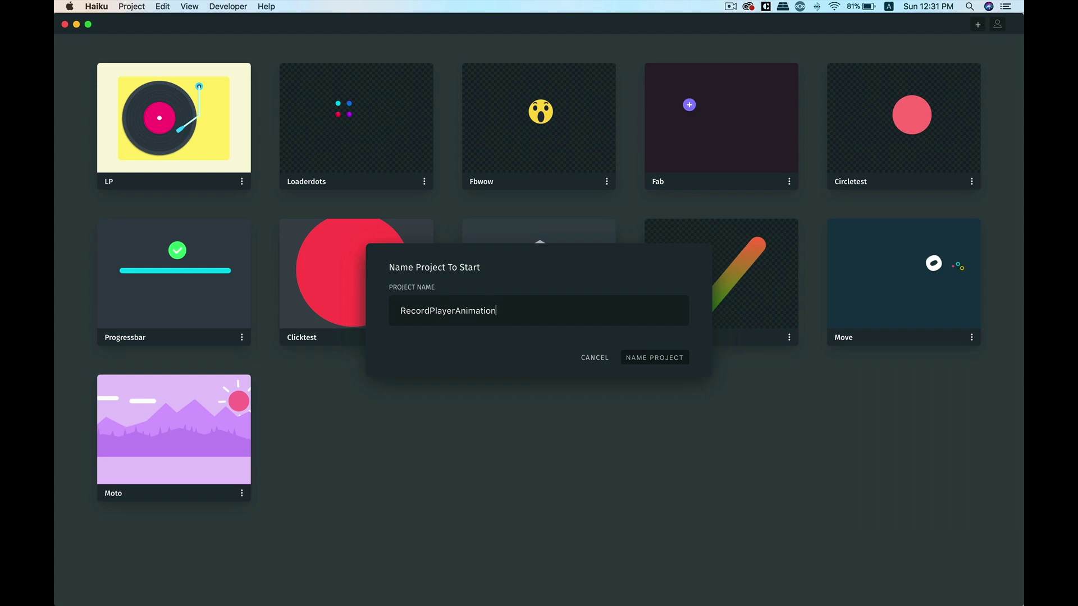
{"action": "key", "text": "Return"}
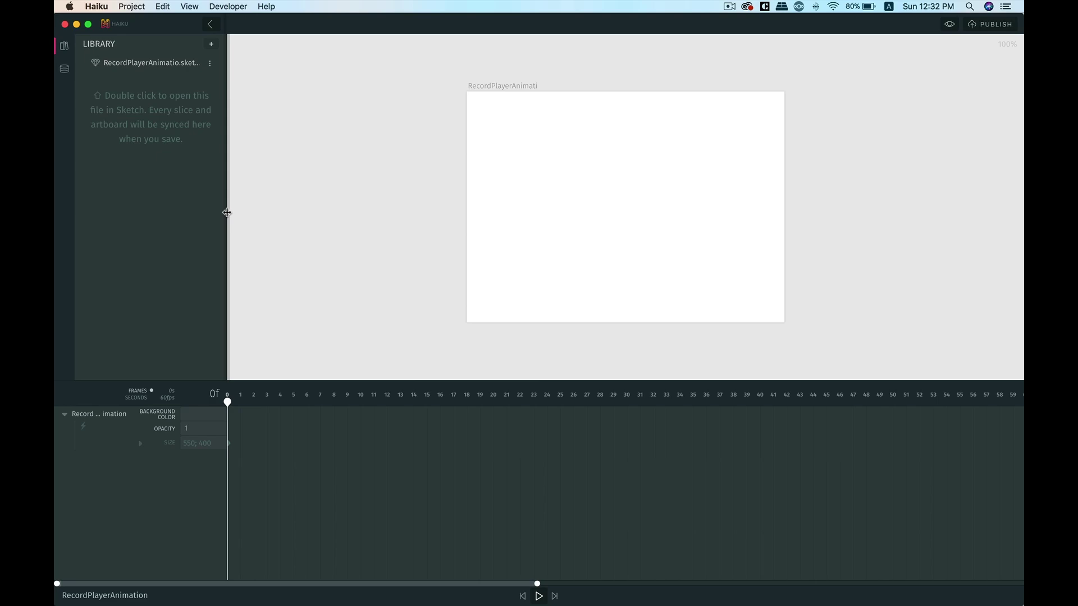
Import the file Haiku_Record-player.sketch into the project's library.
{"action": "left_click", "coordinate": [212, 46]}
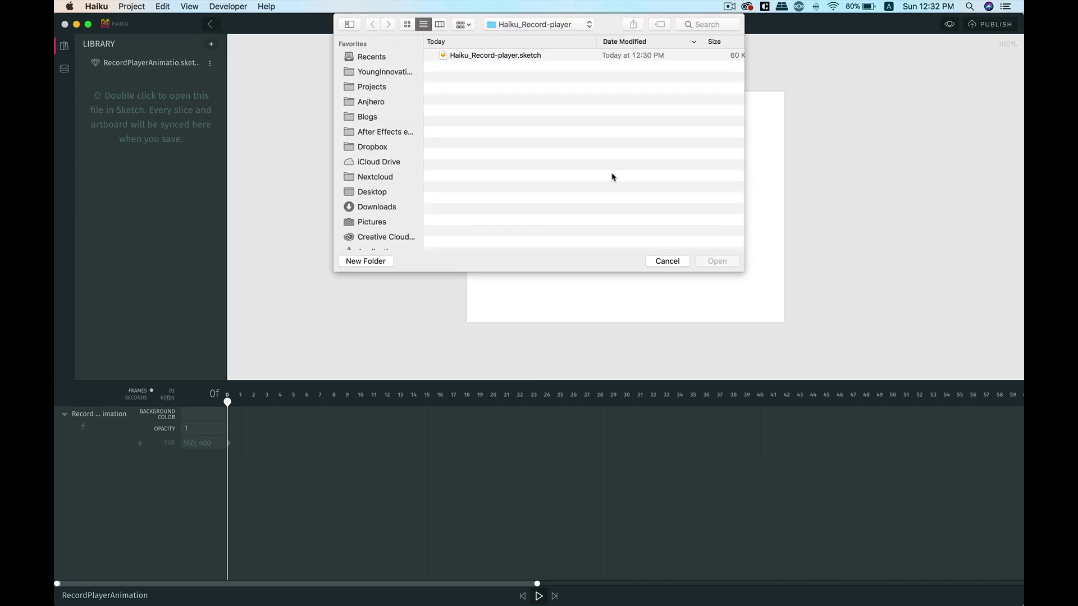
{"action": "left_click", "coordinate": [511, 60]}
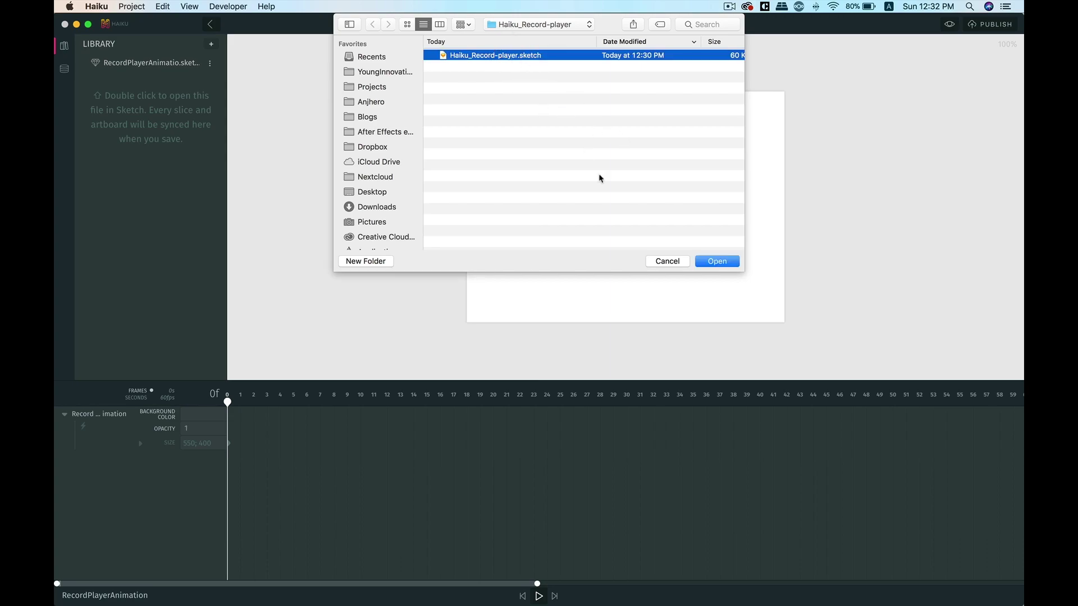
{"action": "left_click", "coordinate": [717, 262]}
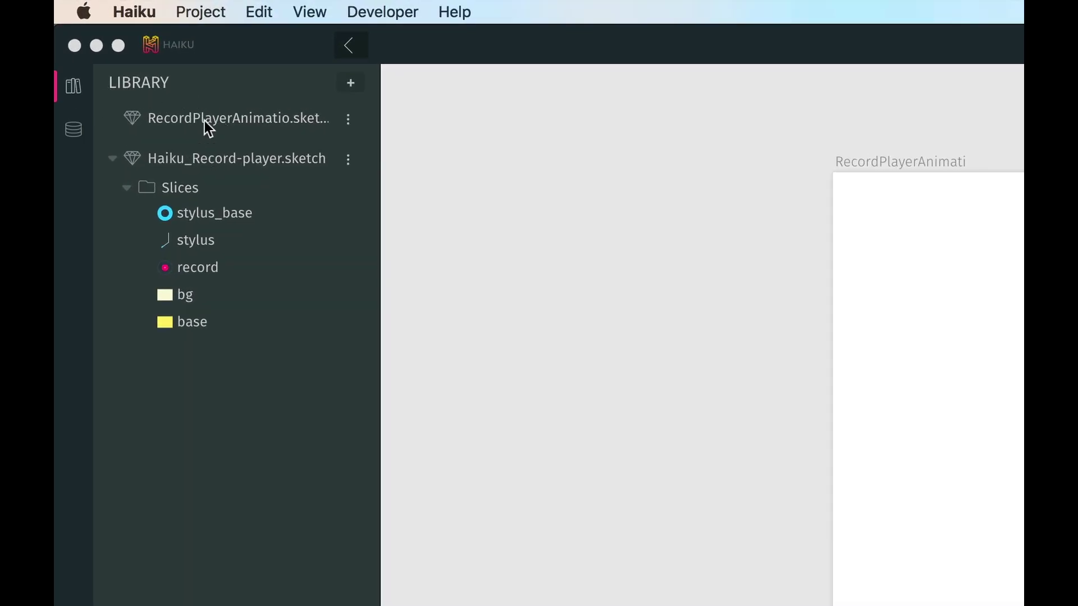
In the State Inspector, rename the rotation state to x and set its value to 100.
{"action": "left_click", "coordinate": [350, 84]}
{"action": "left_click", "coordinate": [351, 84]}
{"action": "left_click", "coordinate": [71, 130]}
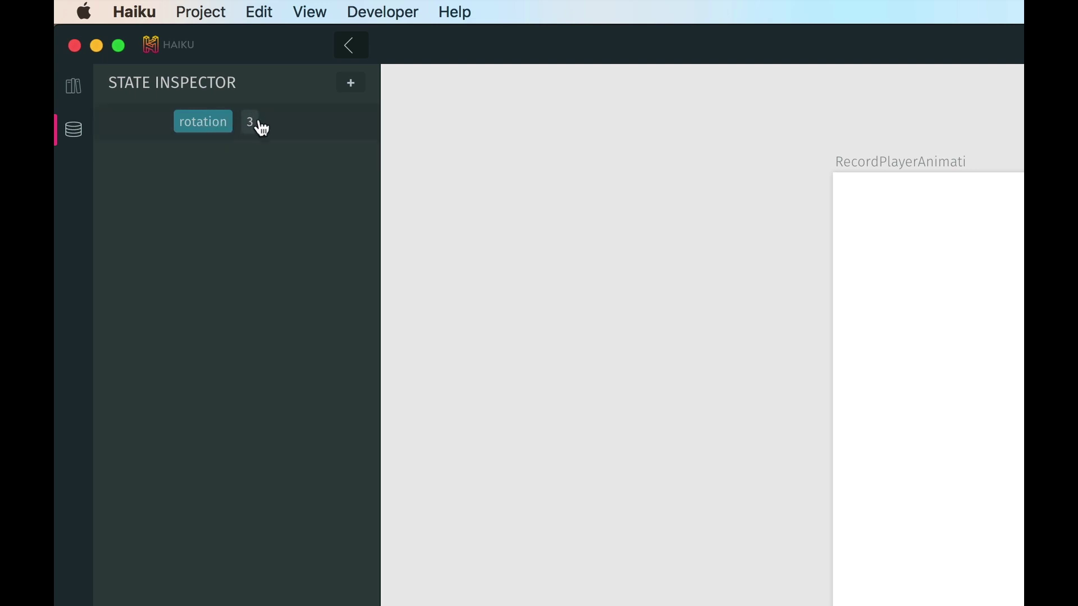
{"action": "left_click", "coordinate": [212, 128]}
{"action": "double_click", "coordinate": [192, 122]}
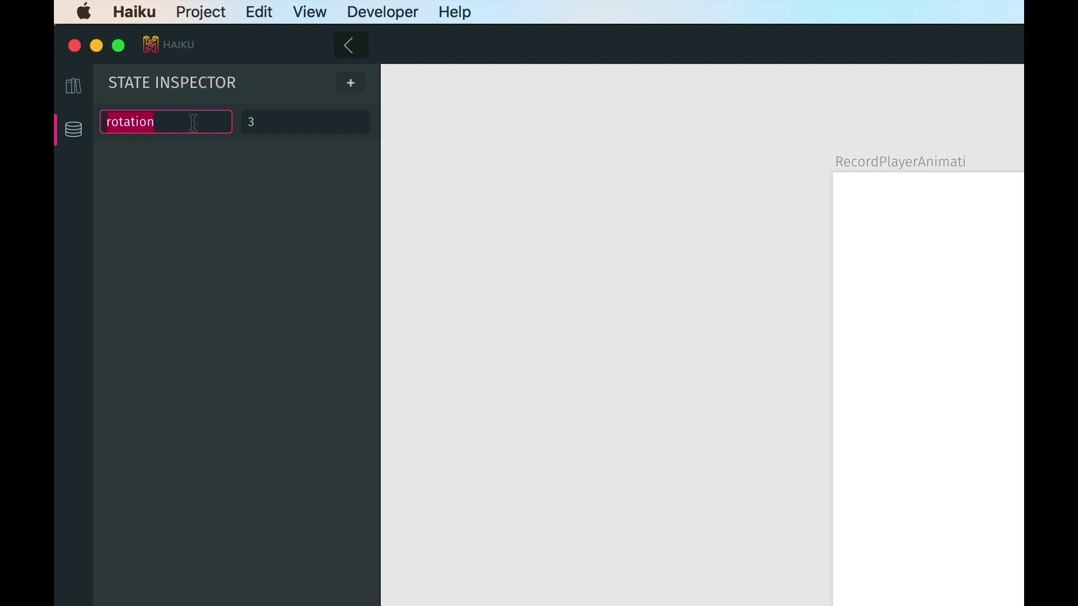
{"action": "type", "text": "x"}
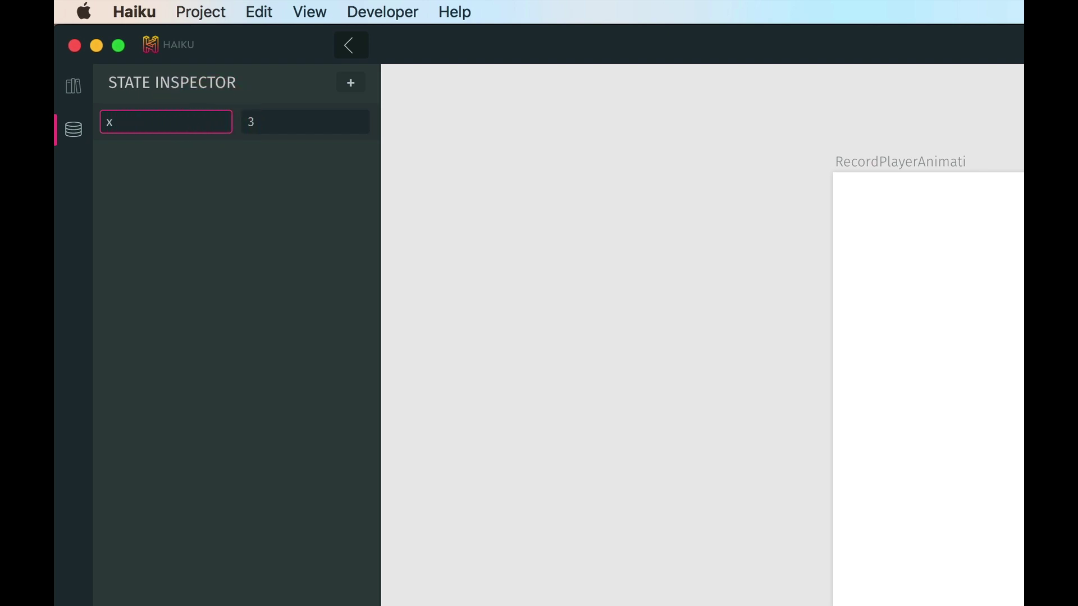
{"action": "left_click", "coordinate": [255, 121]}
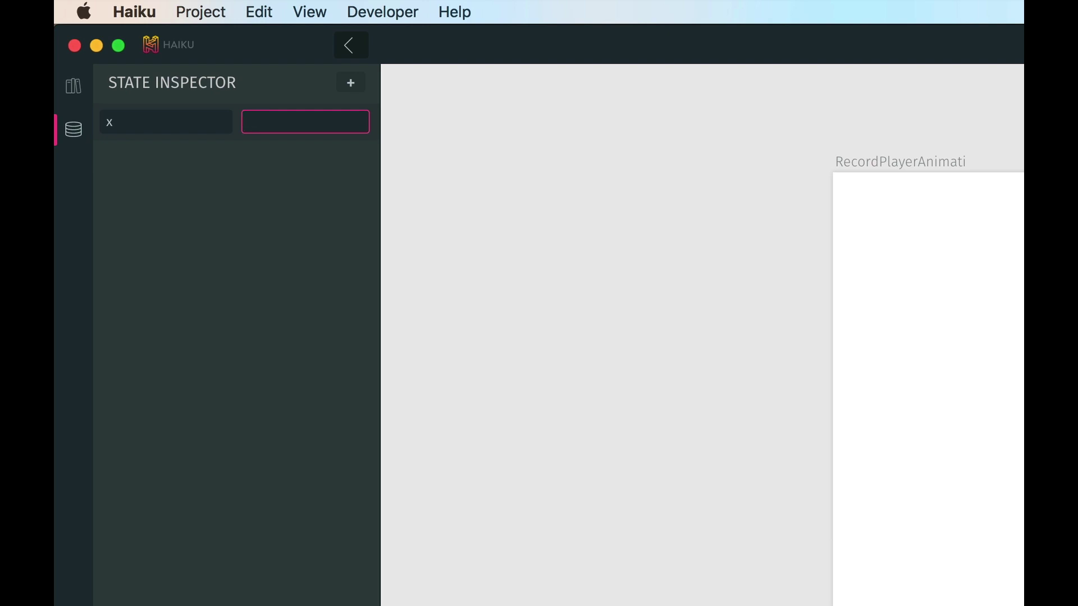
{"action": "type", "text": "100"}
{"action": "key", "text": "Return"}
Add a new state named y with the value 200.
{"action": "left_click", "coordinate": [351, 84]}
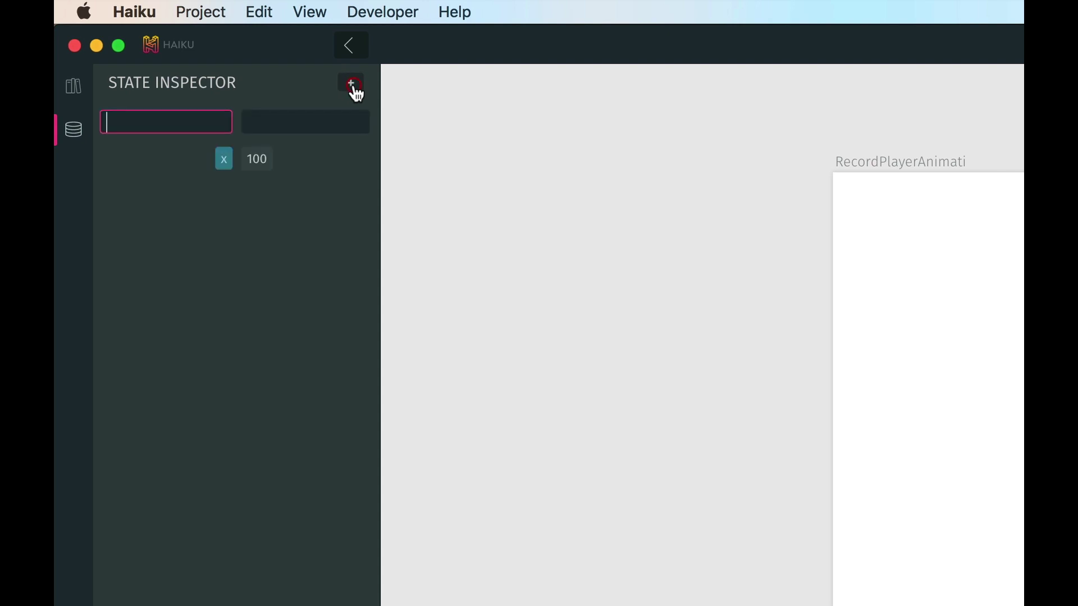
{"action": "type", "text": "y"}
{"action": "key", "text": "Tab"}
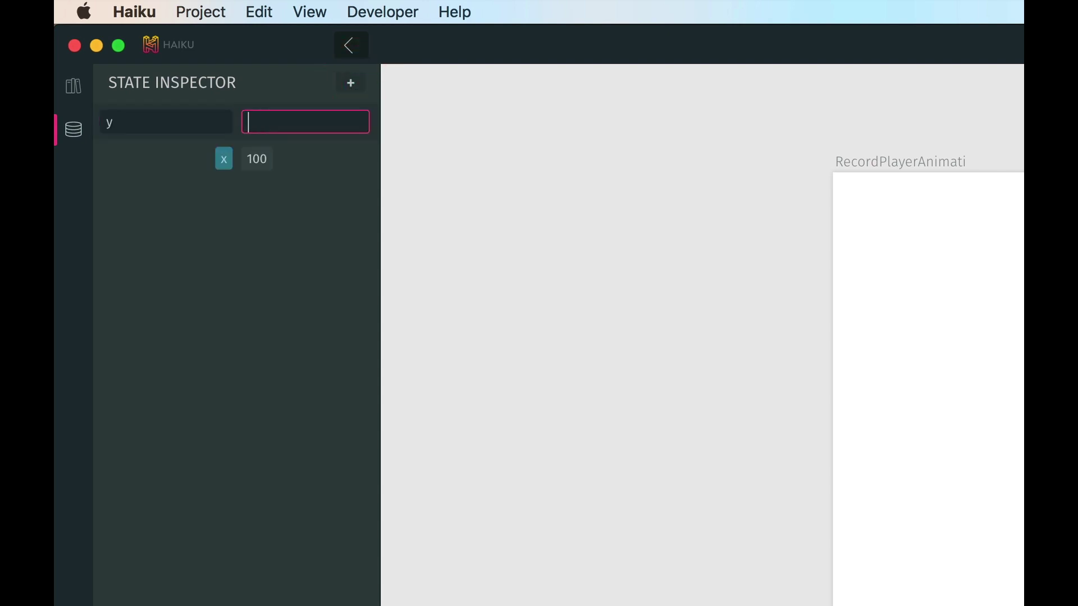
{"action": "type", "text": "200"}
{"action": "key", "text": "Return"}
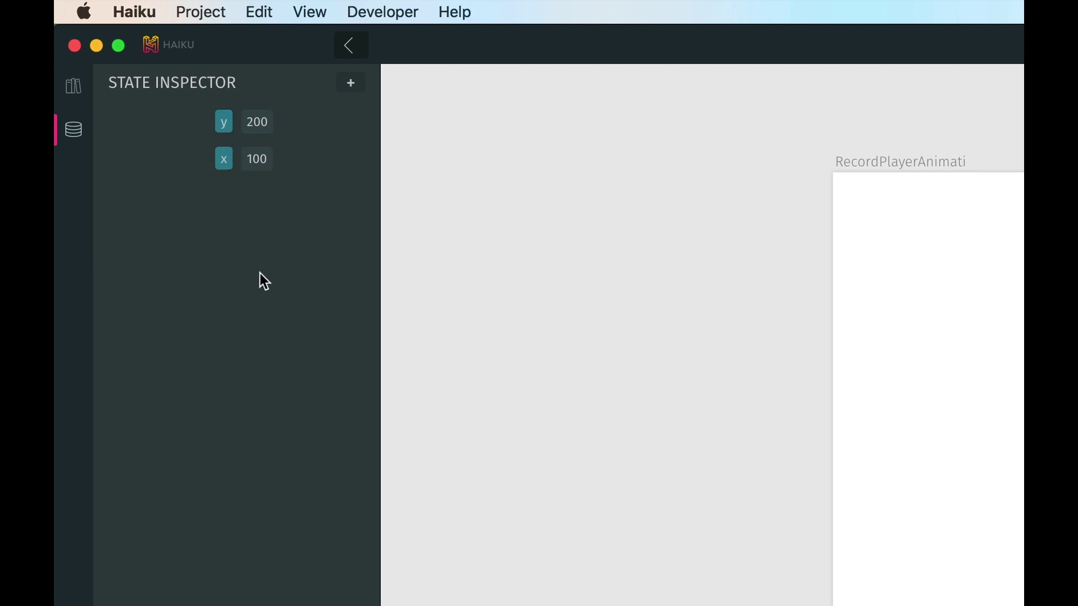
Place the bg slice from the library so it covers the whole artboard, and the base slice over it at about 82, 43.5.
{"action": "left_click", "coordinate": [72, 86]}
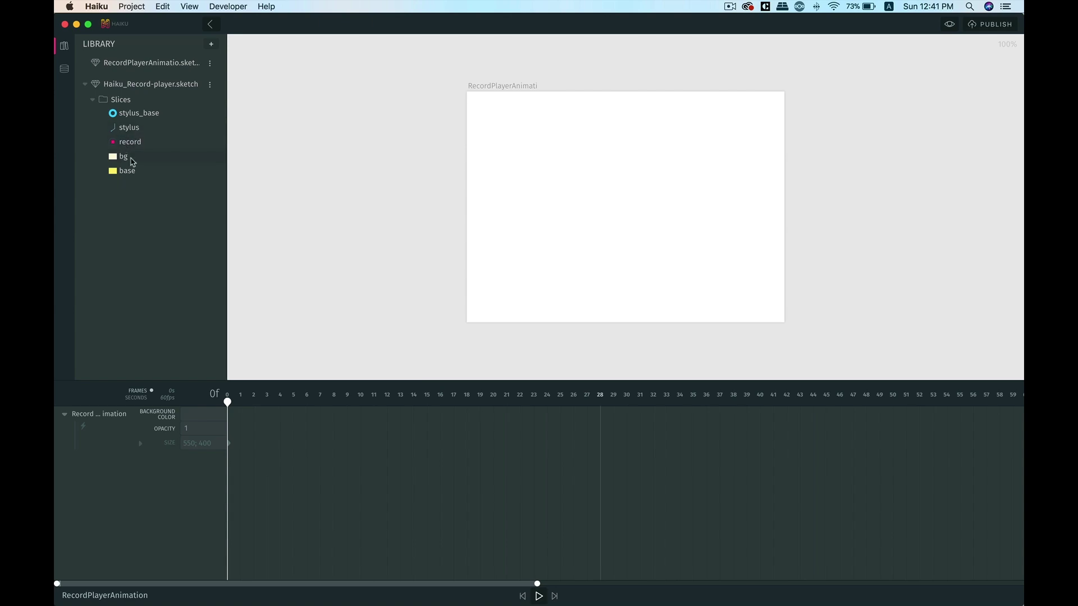
{"action": "left_click_drag", "start_coordinate": [129, 161], "coordinate": [643, 169]}
{"action": "left_click_drag", "start_coordinate": [664, 216], "coordinate": [654, 255]}
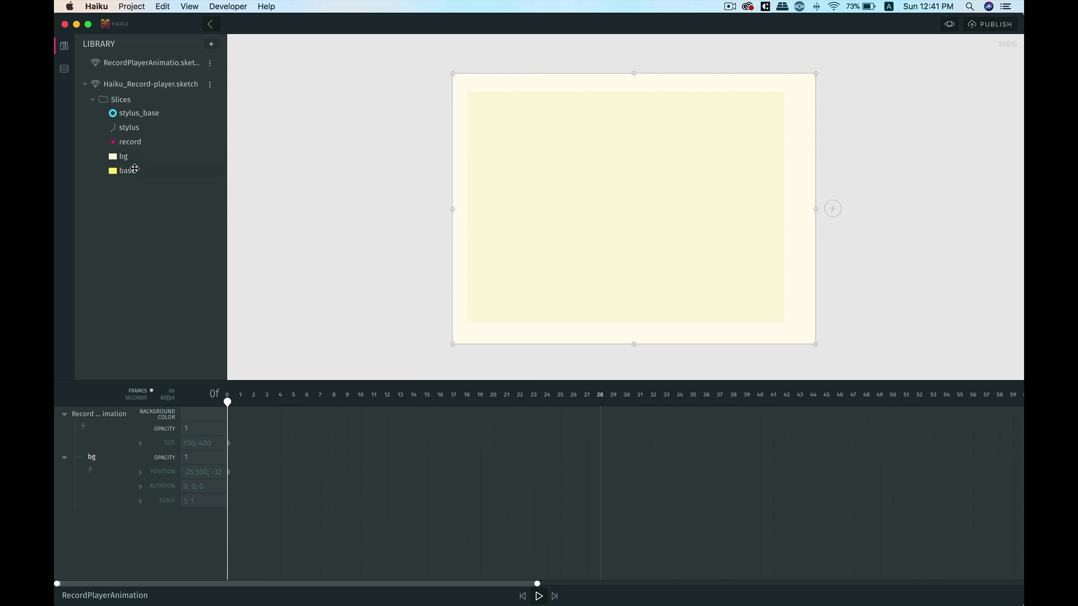
{"action": "left_click_drag", "start_coordinate": [133, 170], "coordinate": [608, 187]}
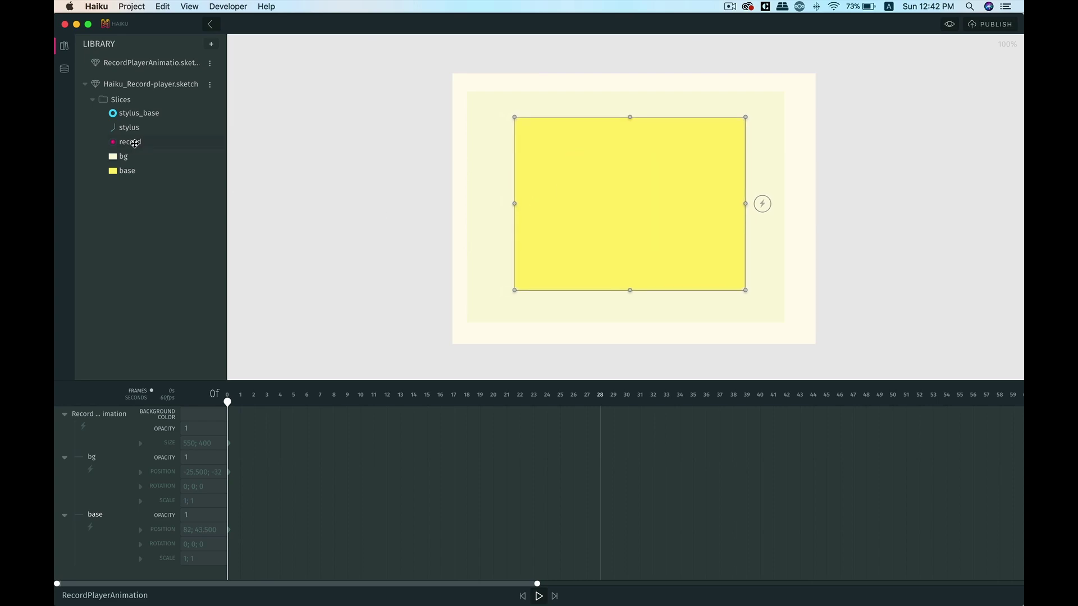
Place the record slice over the base's left side, stylus_base at about 371, 65.5, and the stylus at about 302, 76.5.
{"action": "left_click_drag", "start_coordinate": [135, 142], "coordinate": [588, 195]}
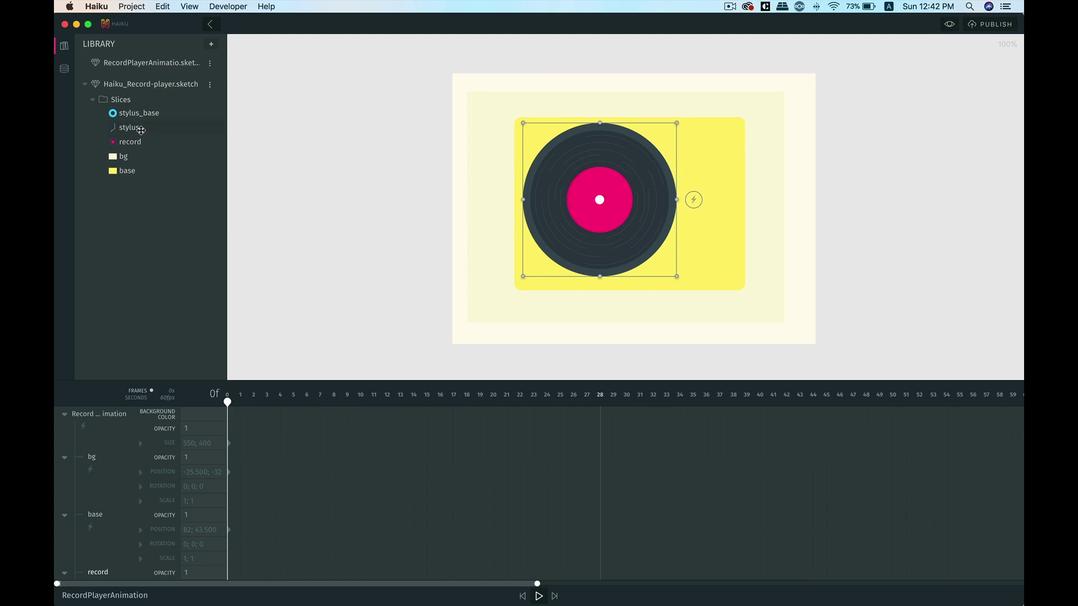
{"action": "left_click_drag", "start_coordinate": [141, 113], "coordinate": [689, 138]}
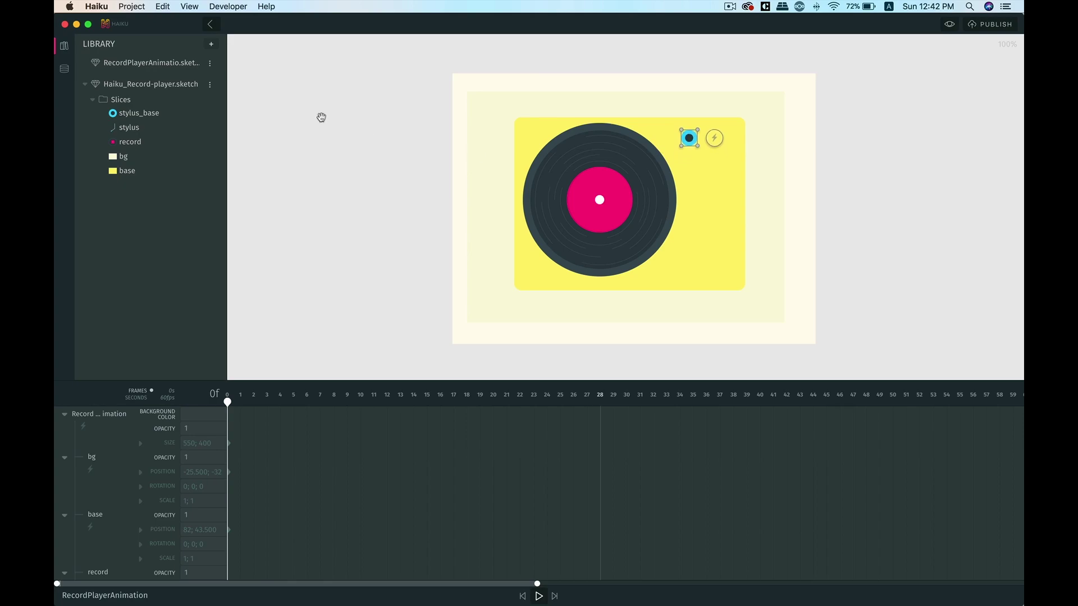
{"action": "left_click_drag", "start_coordinate": [133, 124], "coordinate": [684, 201]}
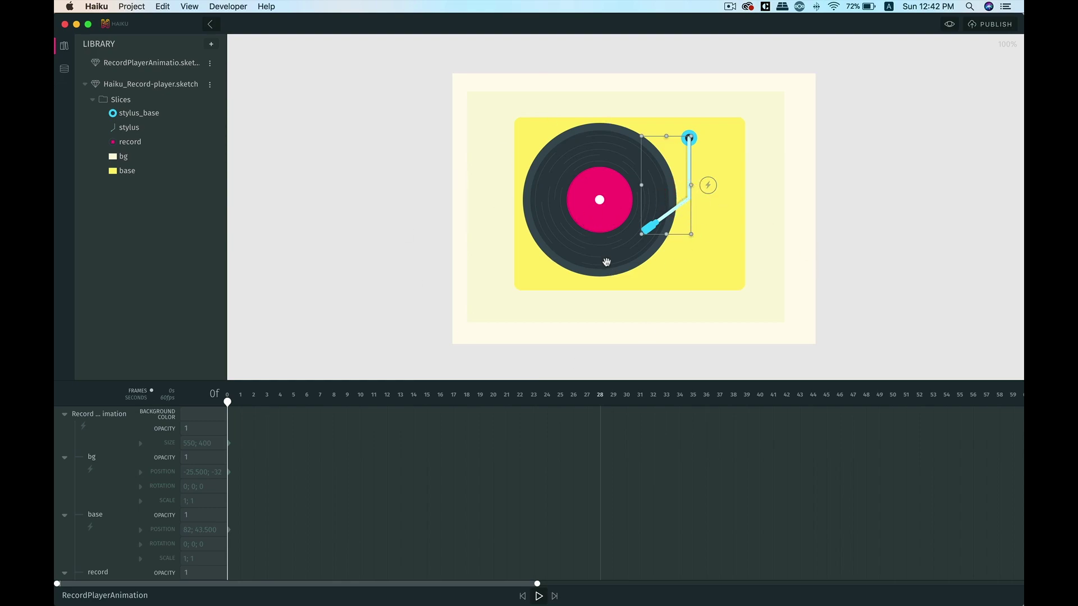
{"action": "left_click", "coordinate": [805, 261]}
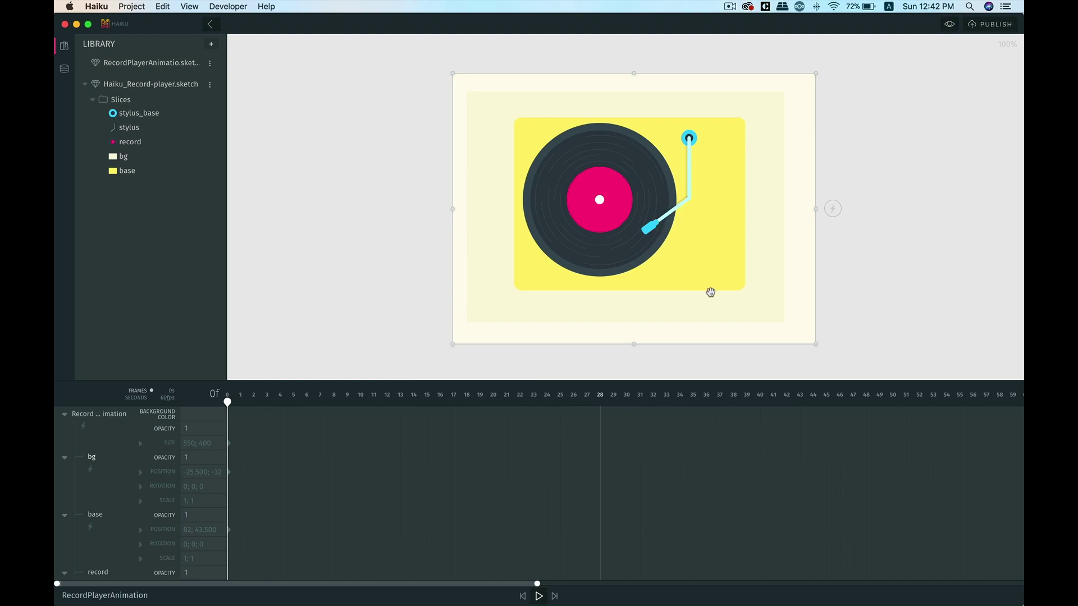
Nudge the record slightly down and left on the base to position 96, 58.5.
{"action": "left_click", "coordinate": [611, 220]}
{"action": "key", "text": "Down"}
{"action": "key", "text": "Down"}
{"action": "key", "text": "Down"}
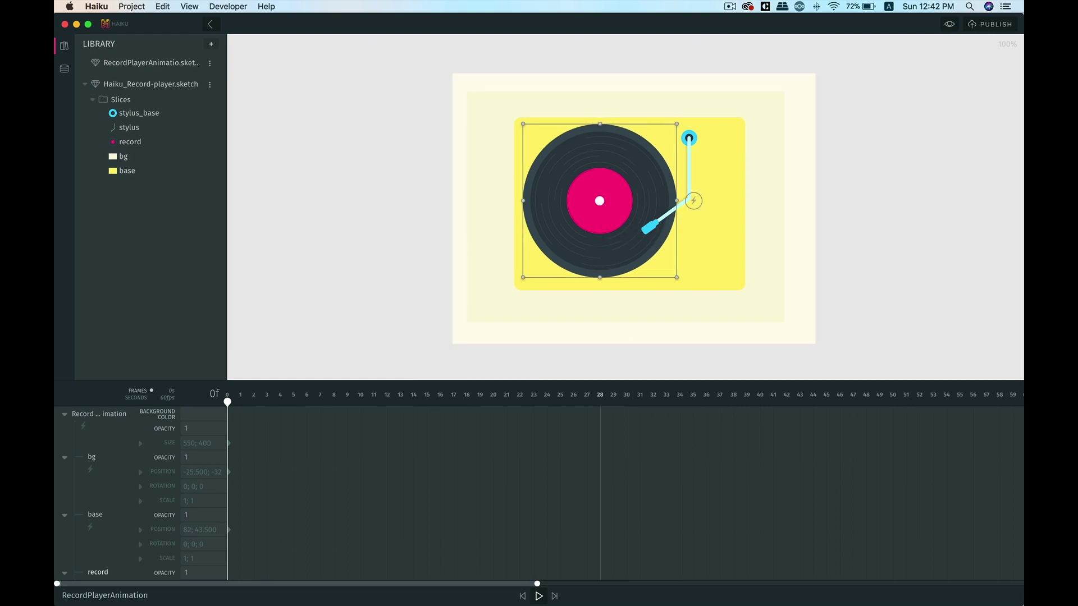
{"action": "key", "text": "Left"}
{"action": "key", "text": "Left"}
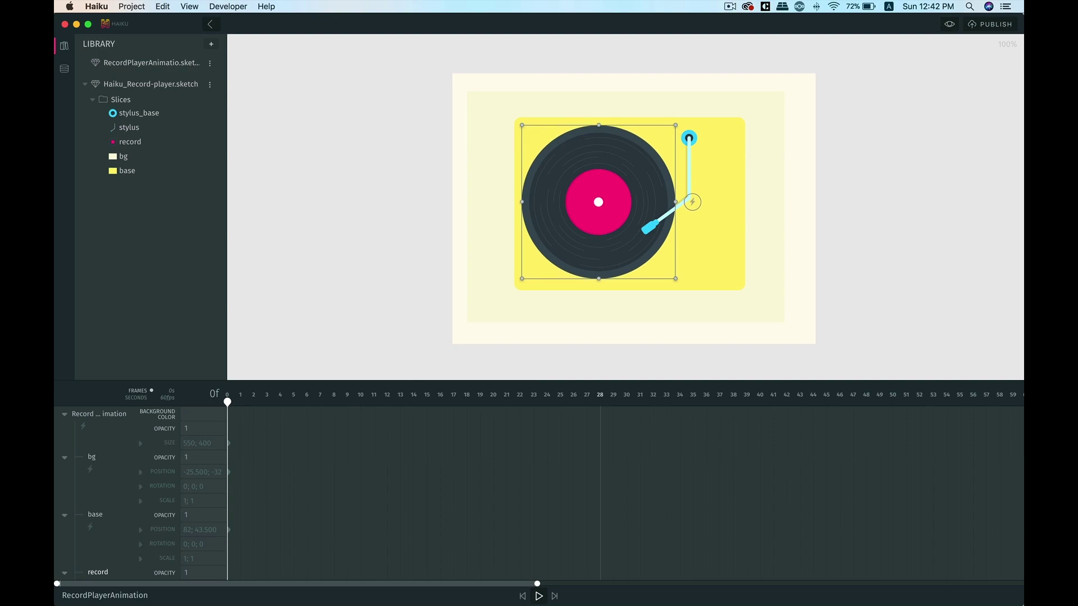
{"action": "key", "text": "Right"}
{"action": "key", "text": "Down"}
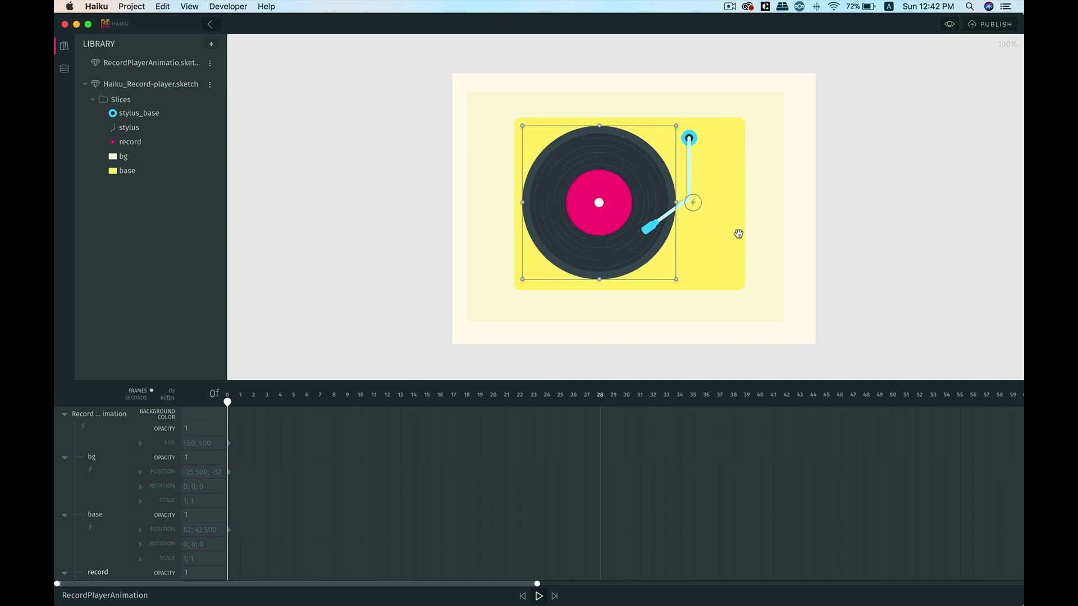
{"action": "left_click", "coordinate": [879, 293]}
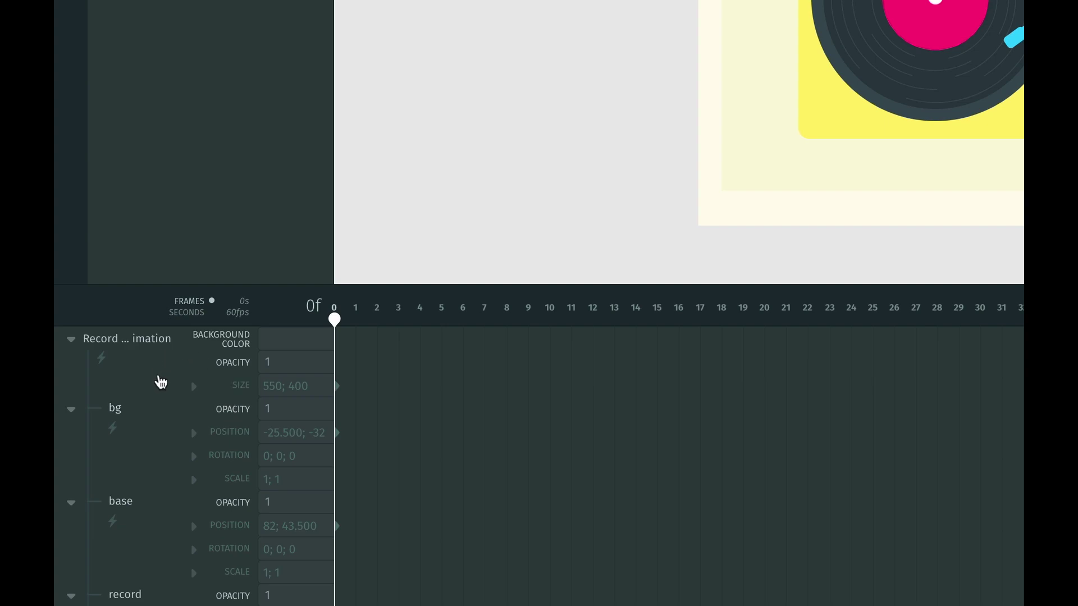
Set the bg element's opacity to 0 in the timeline.
{"action": "scroll", "coordinate": [178, 508], "scroll_direction": "down", "scroll_amount": 3}
{"action": "scroll", "coordinate": [178, 508], "scroll_direction": "up", "scroll_amount": 3}
{"action": "scroll", "coordinate": [178, 508], "scroll_direction": "right", "scroll_amount": 1}
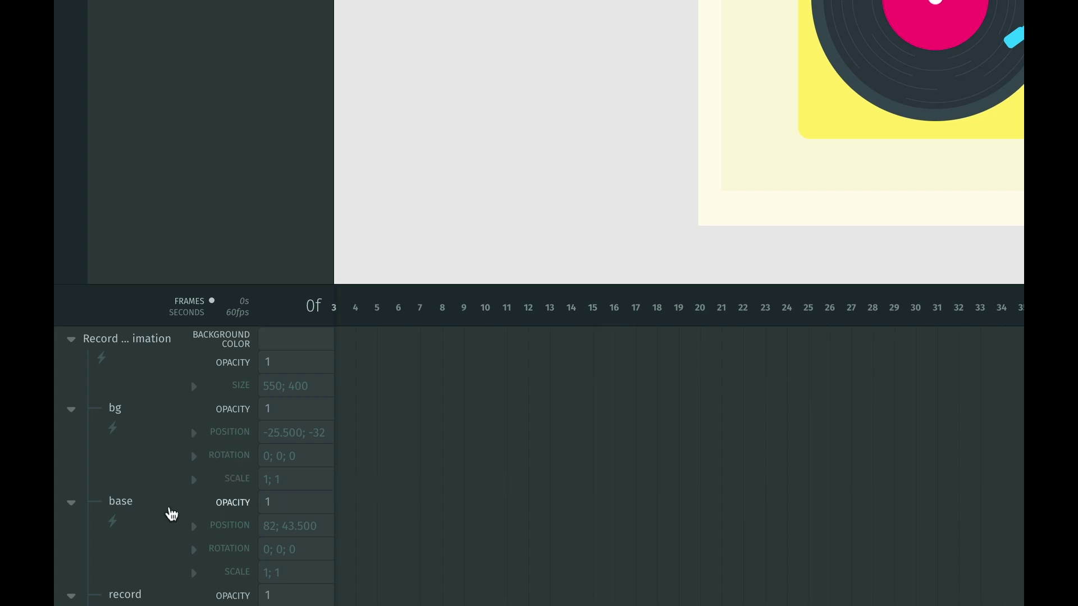
{"action": "scroll", "coordinate": [148, 513], "scroll_direction": "down", "scroll_amount": 5}
{"action": "scroll", "coordinate": [147, 513], "scroll_direction": "up", "scroll_amount": 5}
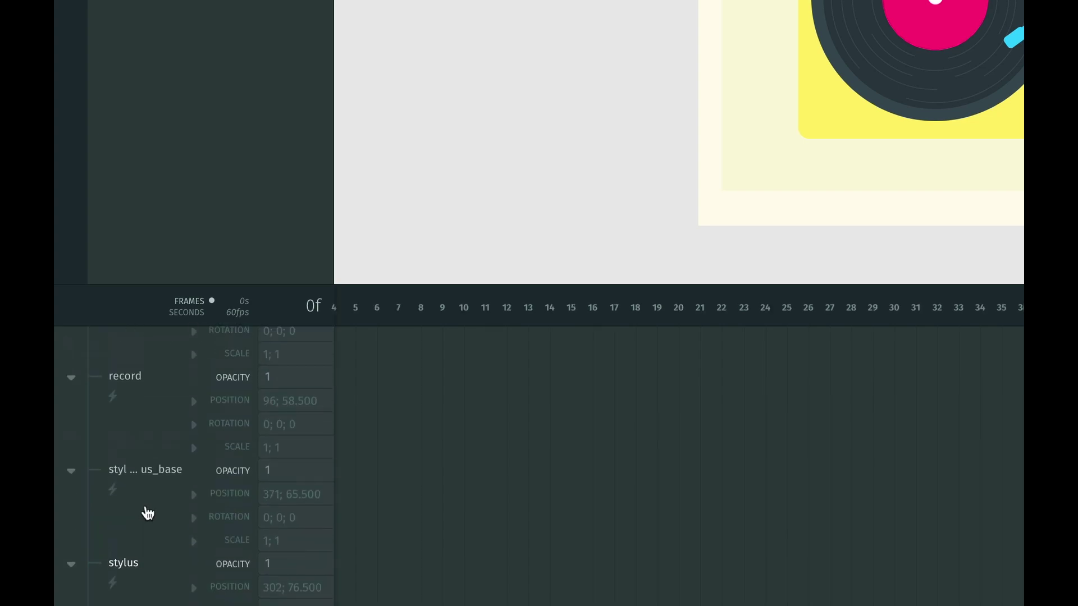
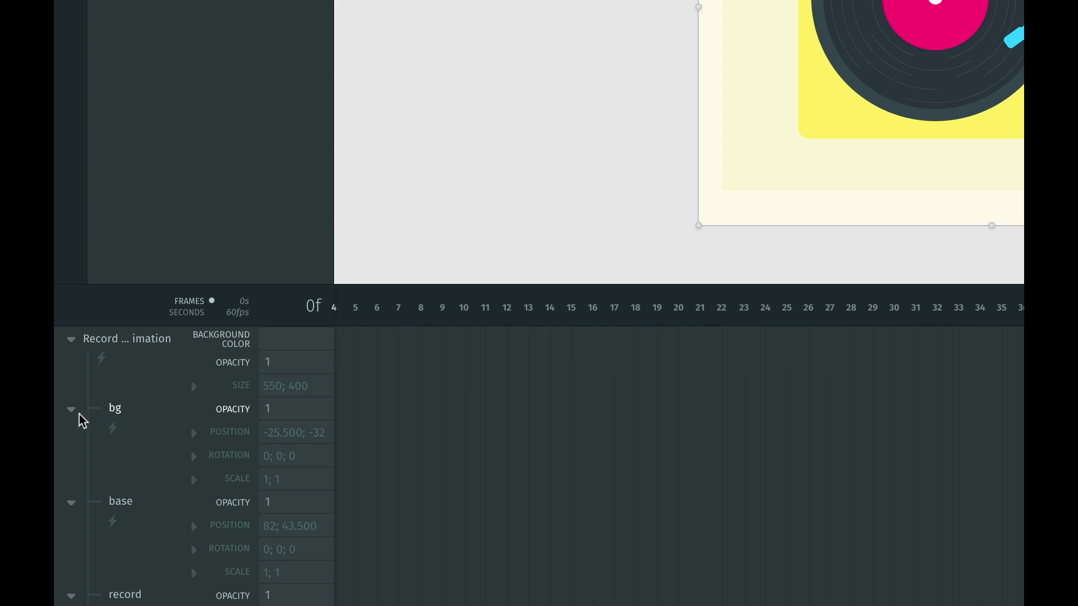
{"action": "left_click", "coordinate": [272, 410]}
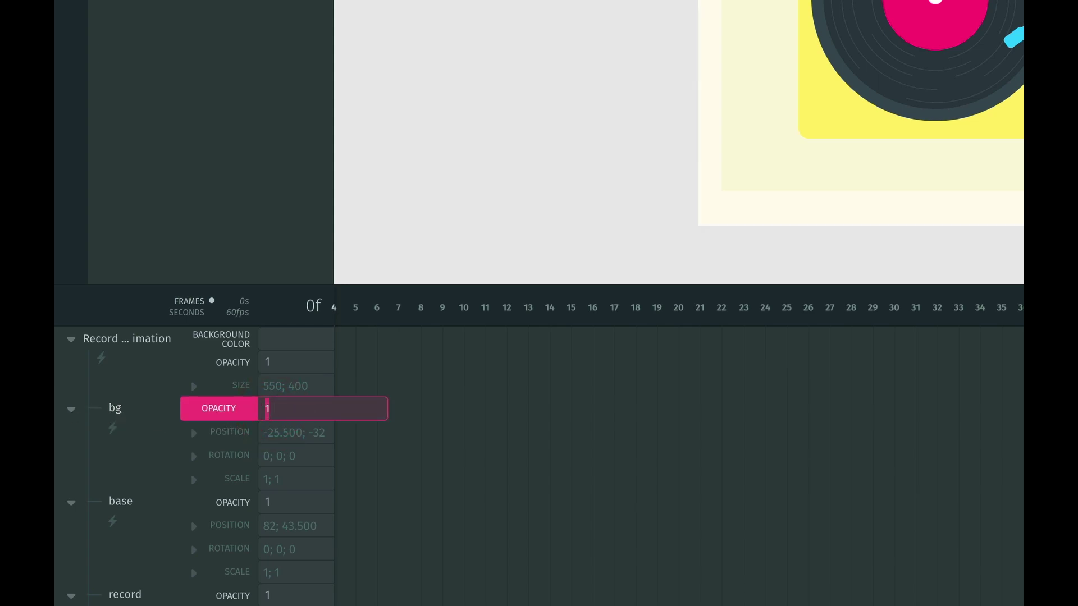
{"action": "type", "text": "0"}
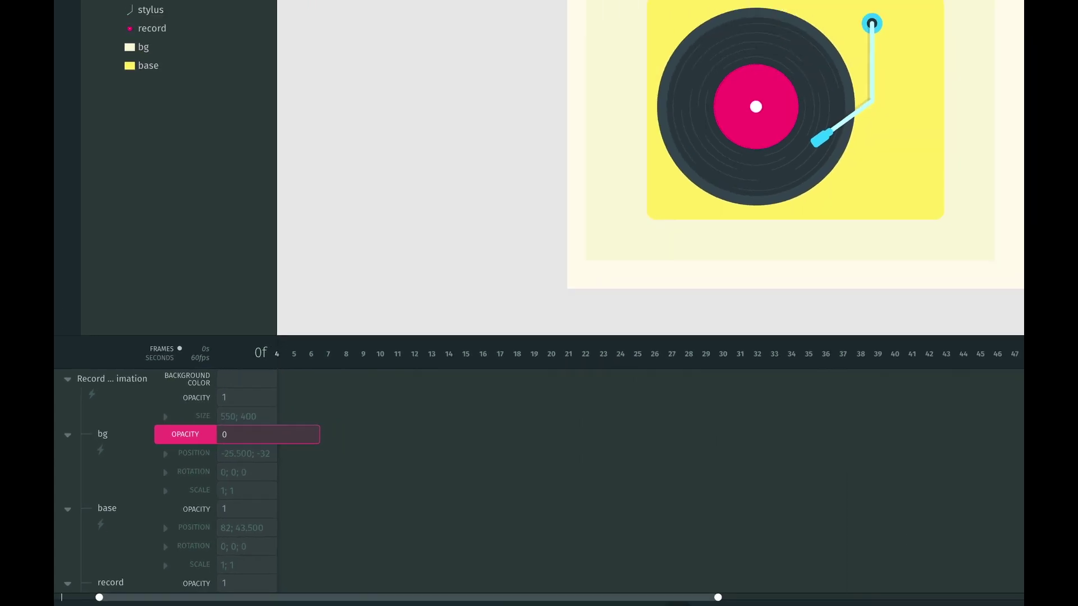
{"action": "key", "text": "Tab"}
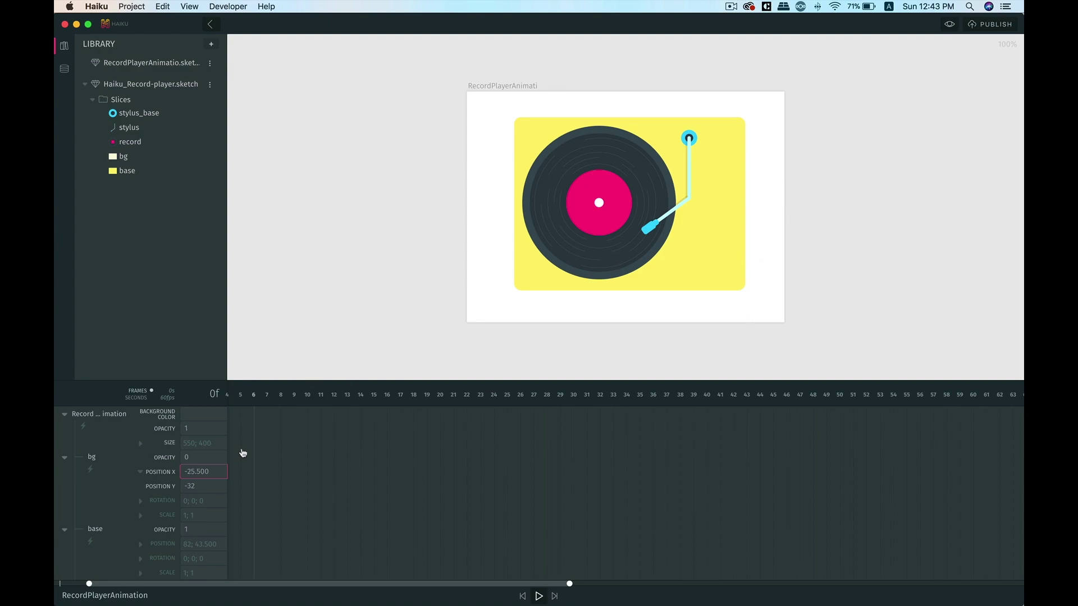
Set the bg element's opacity back to 1.
{"action": "left_click", "coordinate": [194, 457]}
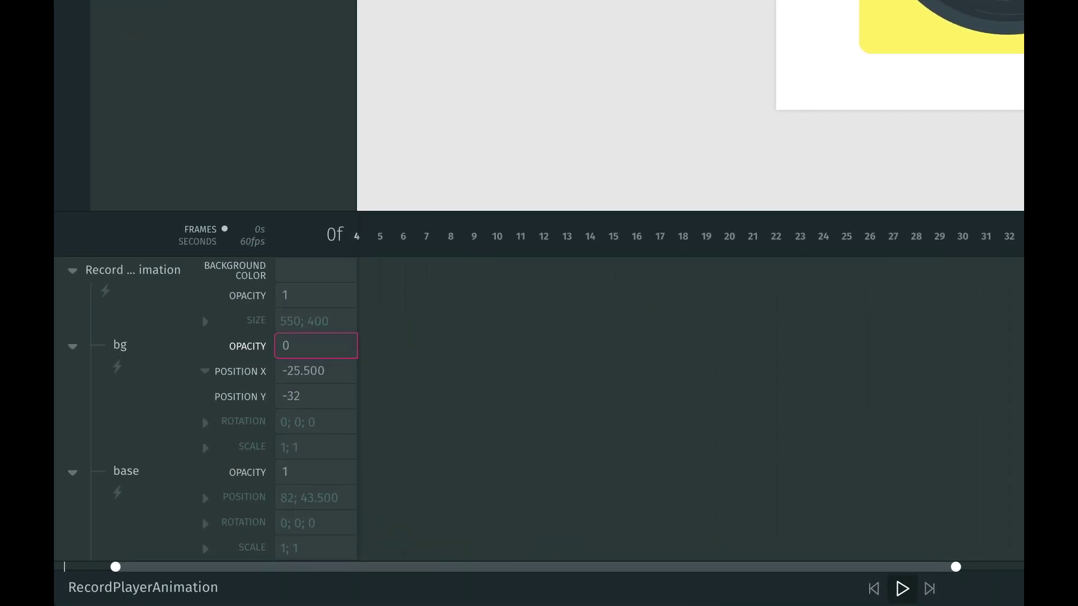
{"action": "key", "text": "Return"}
{"action": "type", "text": "1"}
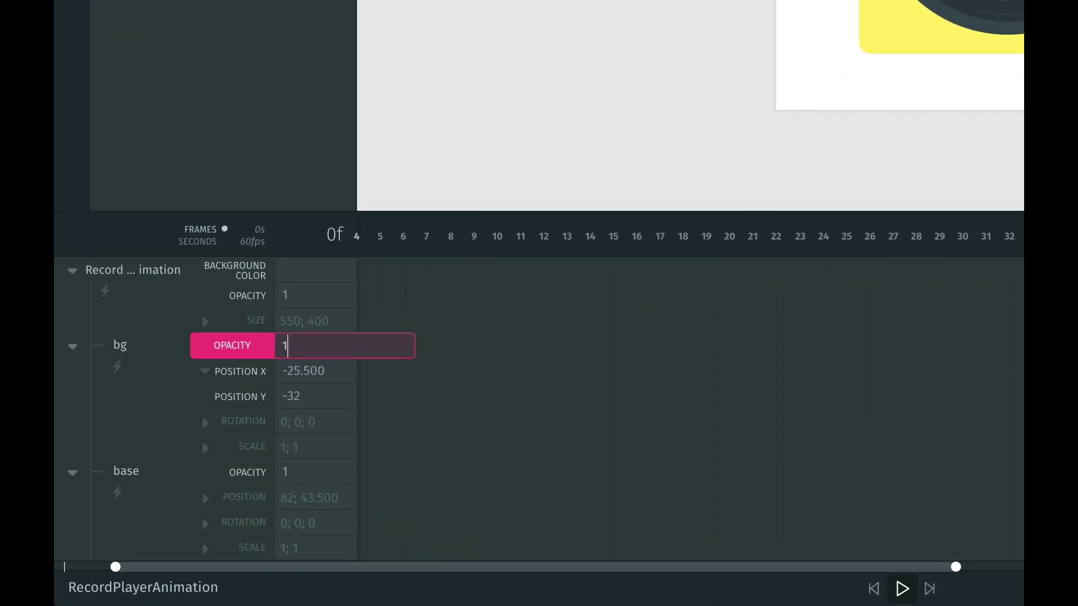
{"action": "key", "text": "Tab"}
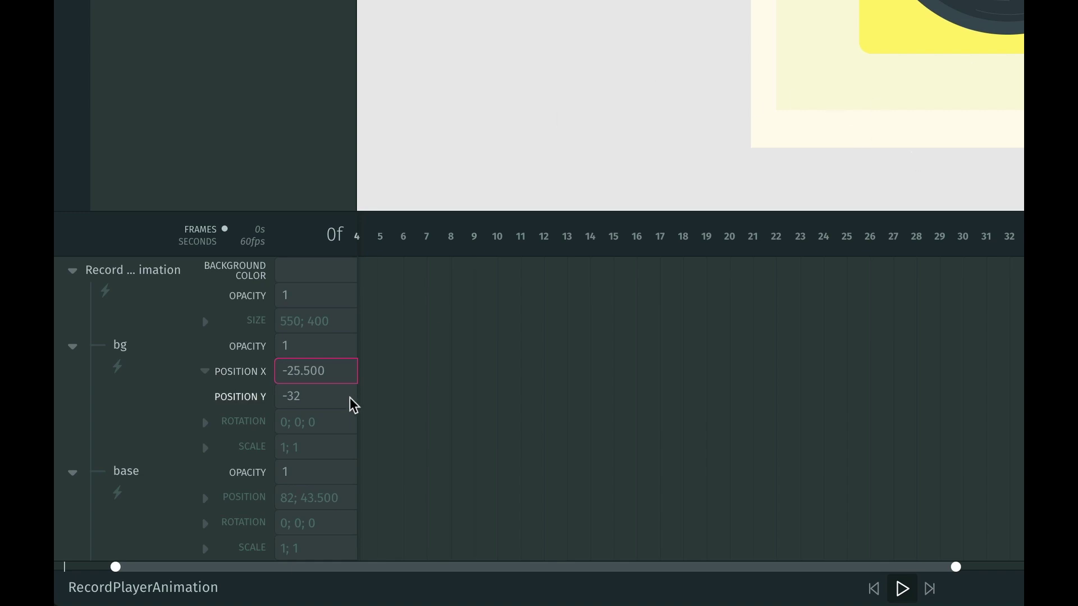
Examine the opacity, position, rotation and scale properties listed for each element in the timeline.
{"action": "scroll", "coordinate": [243, 436], "scroll_direction": "down", "scroll_amount": 1}
{"action": "scroll", "coordinate": [361, 399], "scroll_direction": "down", "scroll_amount": 2}
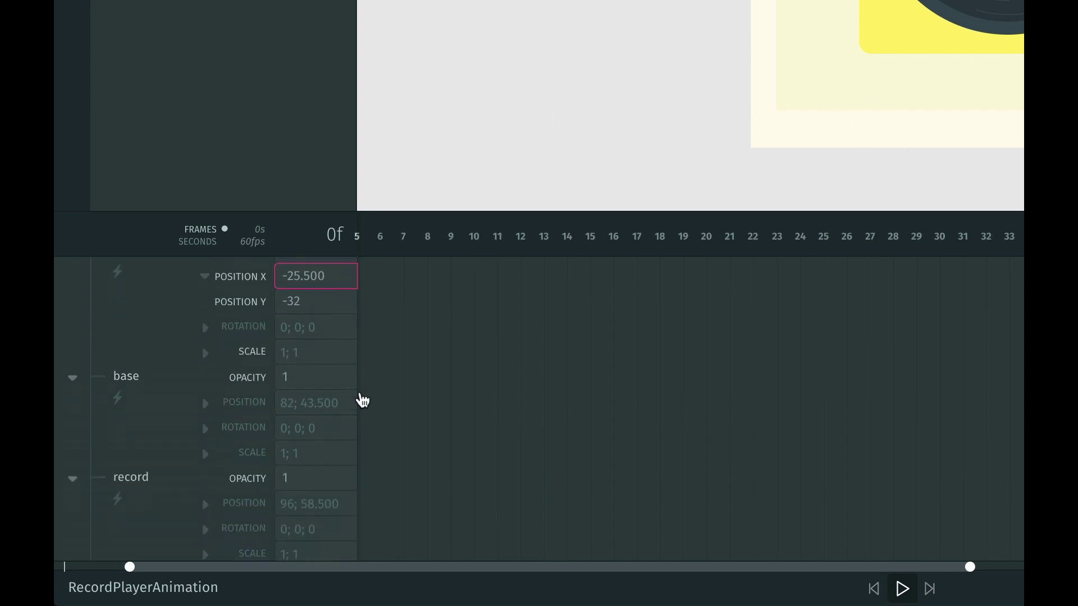
{"action": "scroll", "coordinate": [302, 413], "scroll_direction": "down", "scroll_amount": 2}
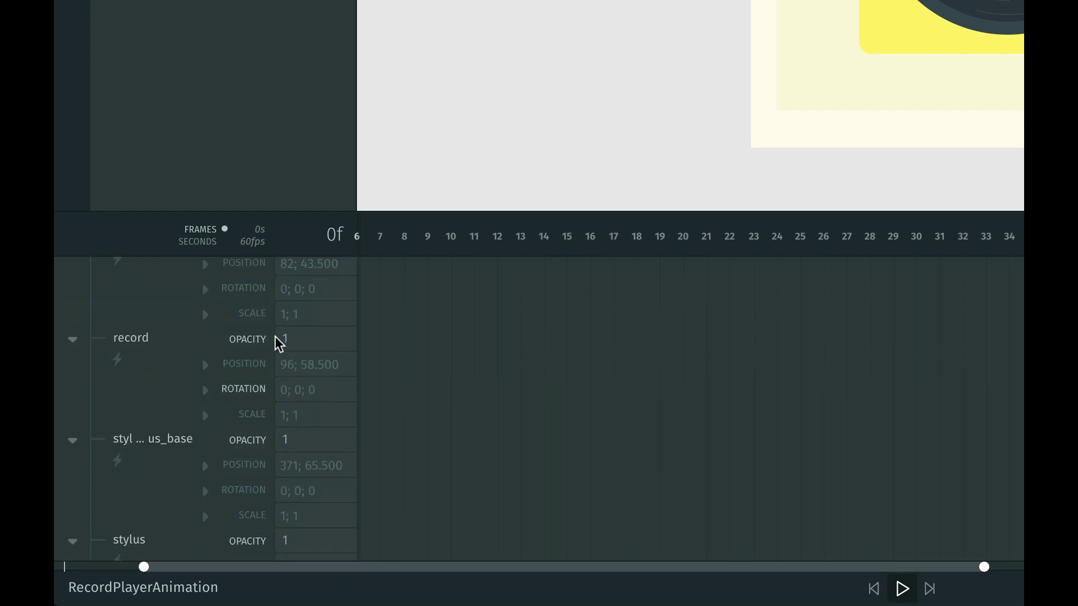
{"action": "scroll", "coordinate": [267, 314], "scroll_direction": "up", "scroll_amount": 5}
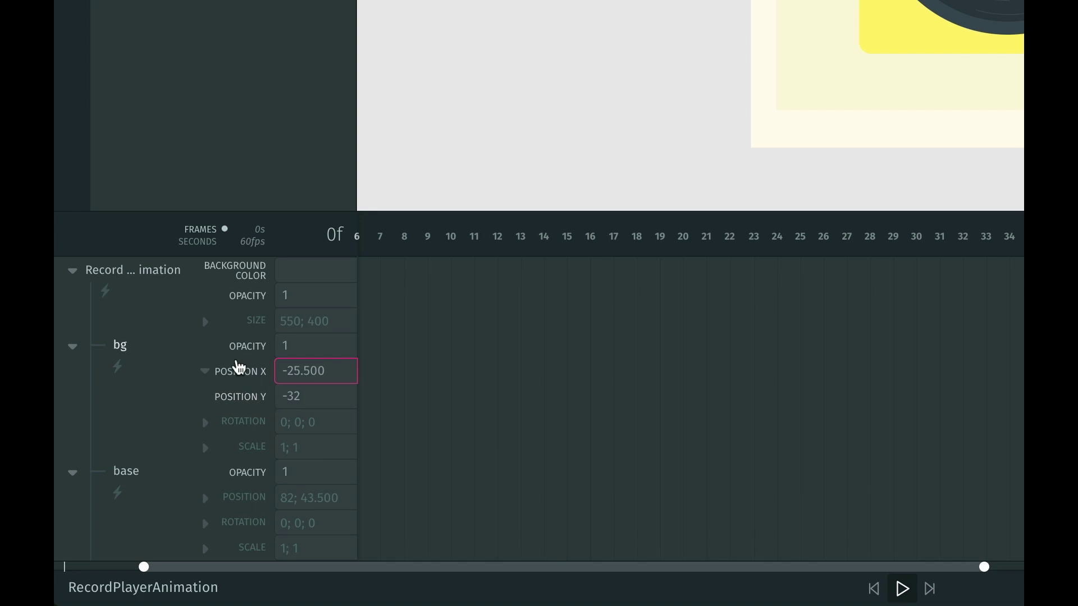
{"action": "scroll", "coordinate": [259, 393], "scroll_direction": "down", "scroll_amount": 1}
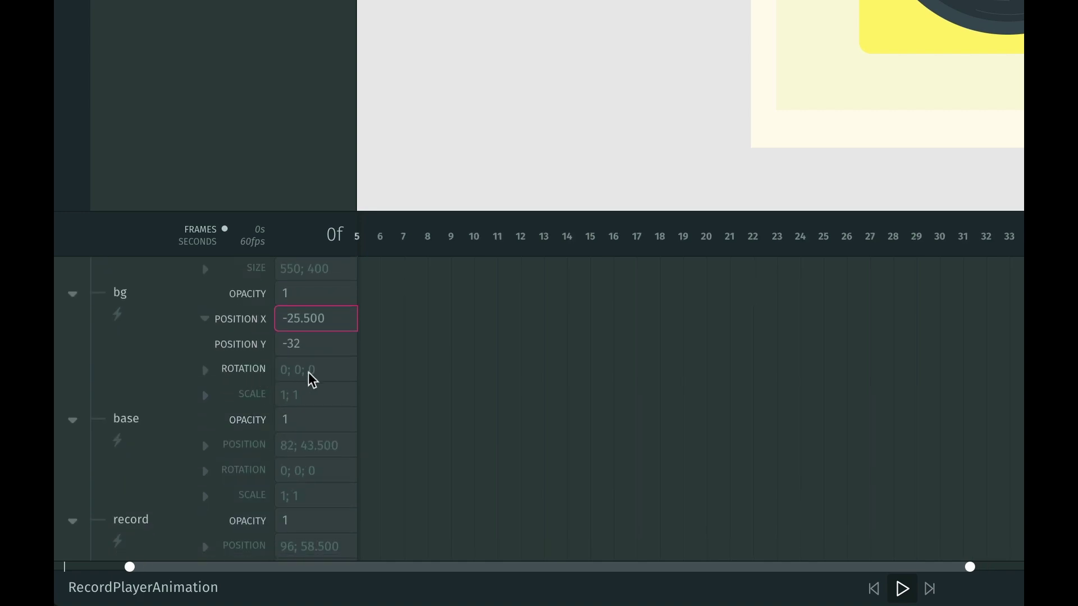
{"action": "scroll", "coordinate": [309, 377], "scroll_direction": "down", "scroll_amount": 1}
{"action": "scroll", "coordinate": [257, 368], "scroll_direction": "up", "scroll_amount": 1}
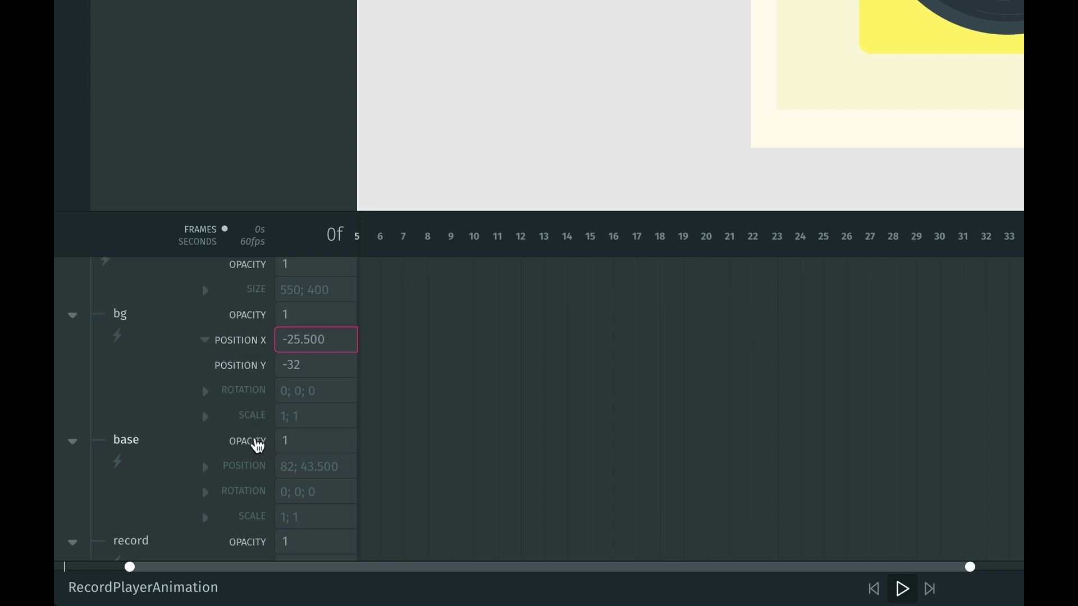
{"action": "scroll", "coordinate": [258, 443], "scroll_direction": "up", "scroll_amount": 1}
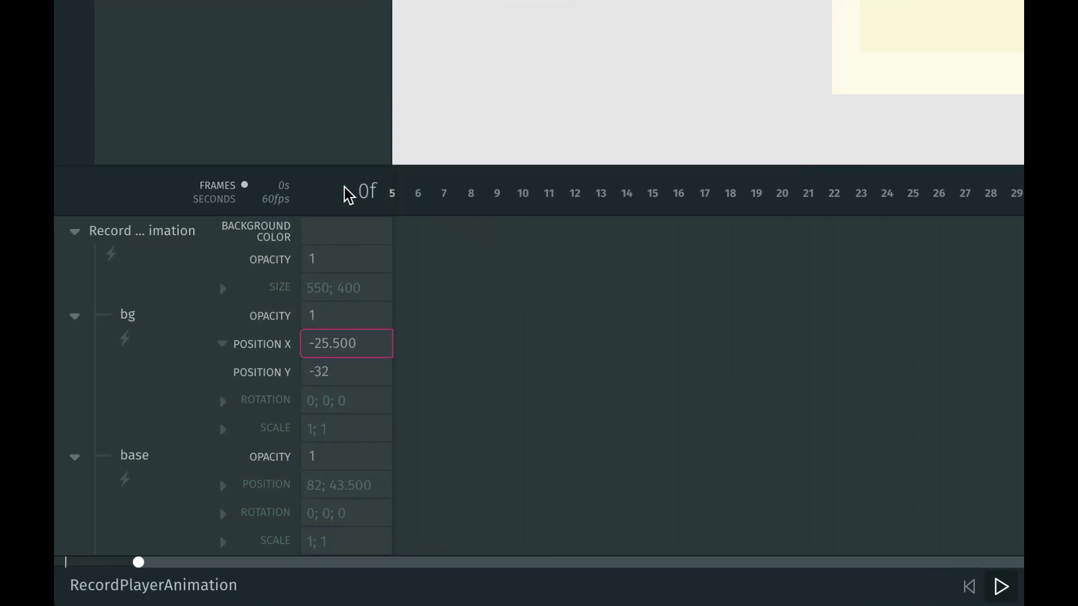
Compare the timeline ruler in frames and in seconds with the playhead at frame 60, and widen the visible time range.
{"action": "left_click", "coordinate": [210, 202]}
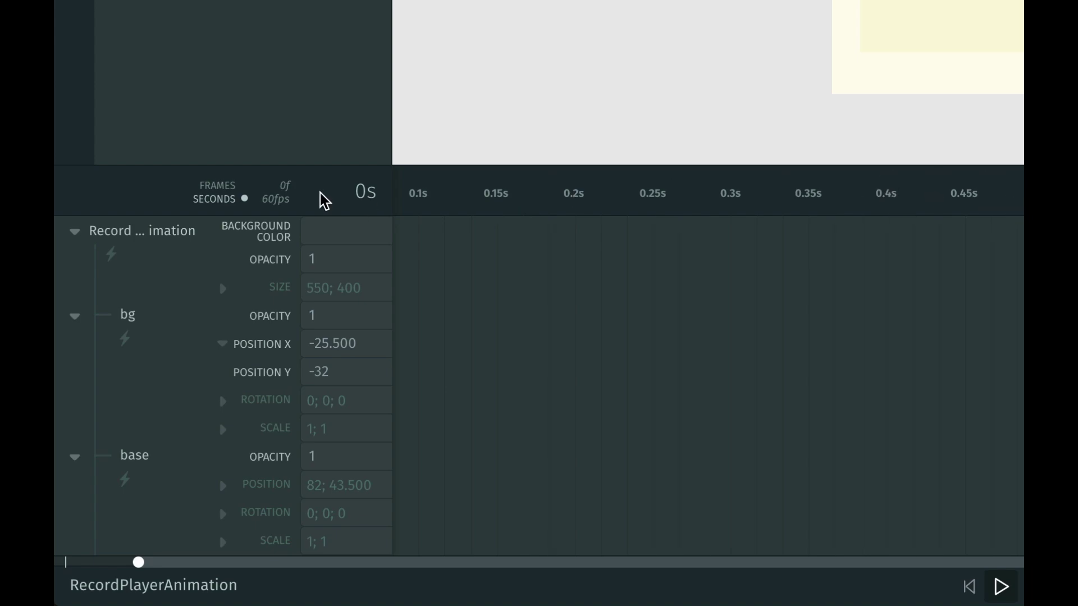
{"action": "left_click", "coordinate": [218, 187]}
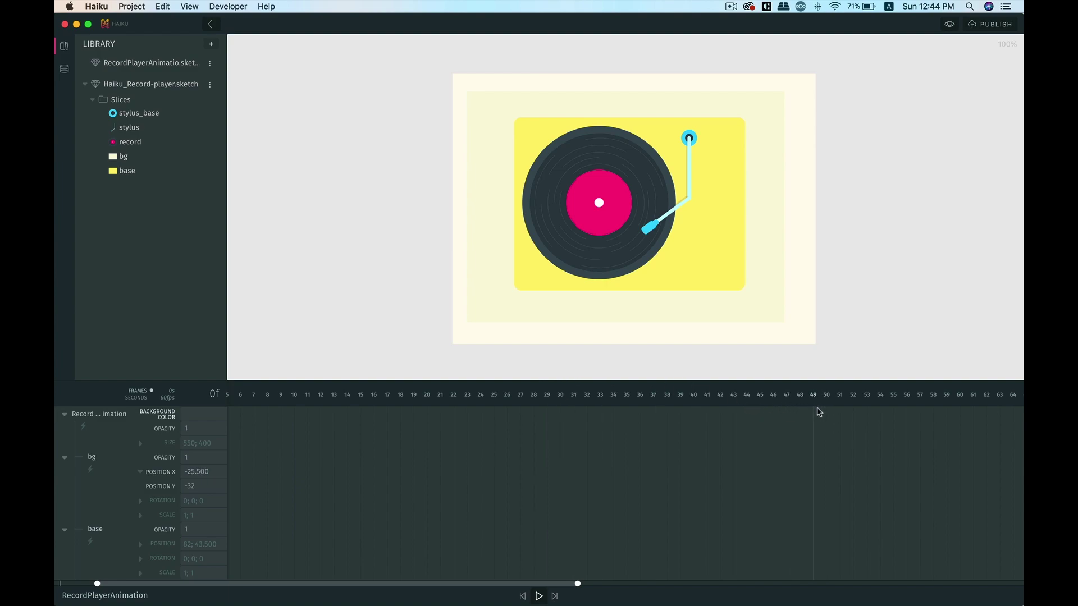
{"action": "left_click", "coordinate": [960, 399]}
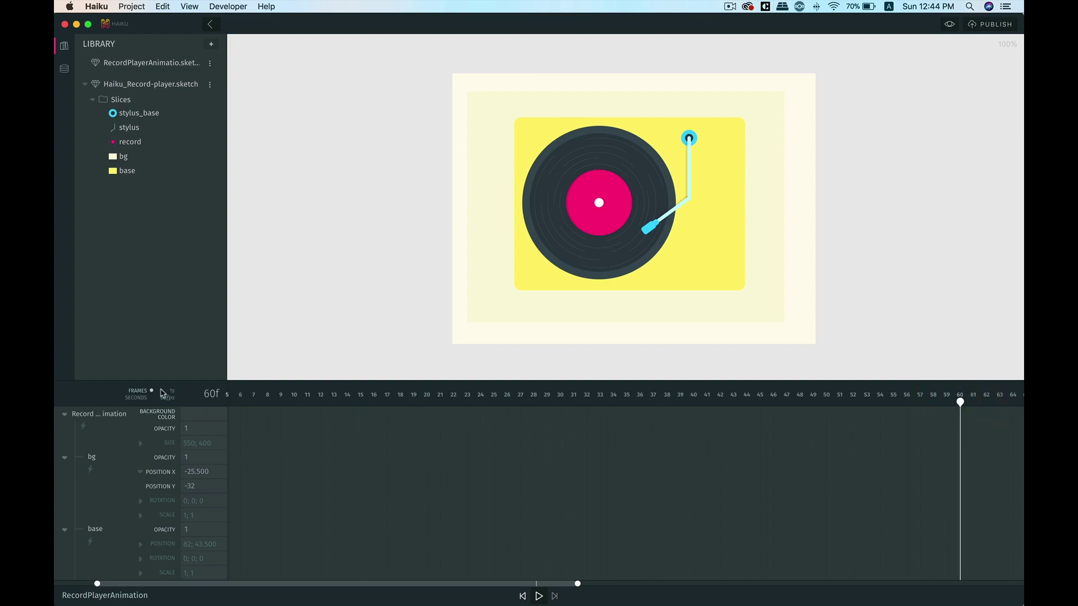
{"action": "left_click", "coordinate": [136, 398]}
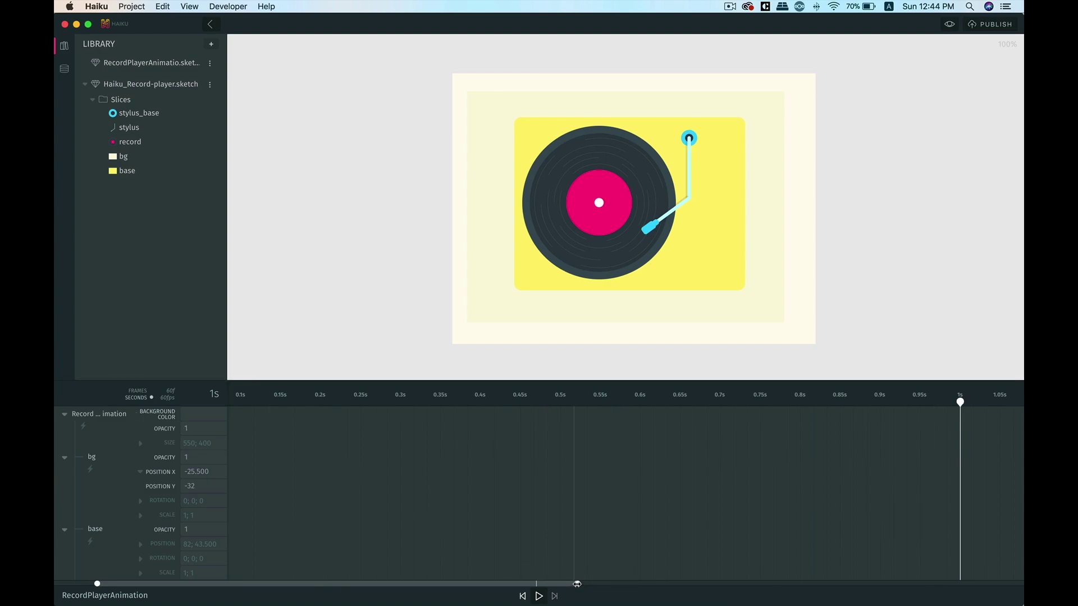
{"action": "left_click_drag", "start_coordinate": [577, 583], "coordinate": [663, 584]}
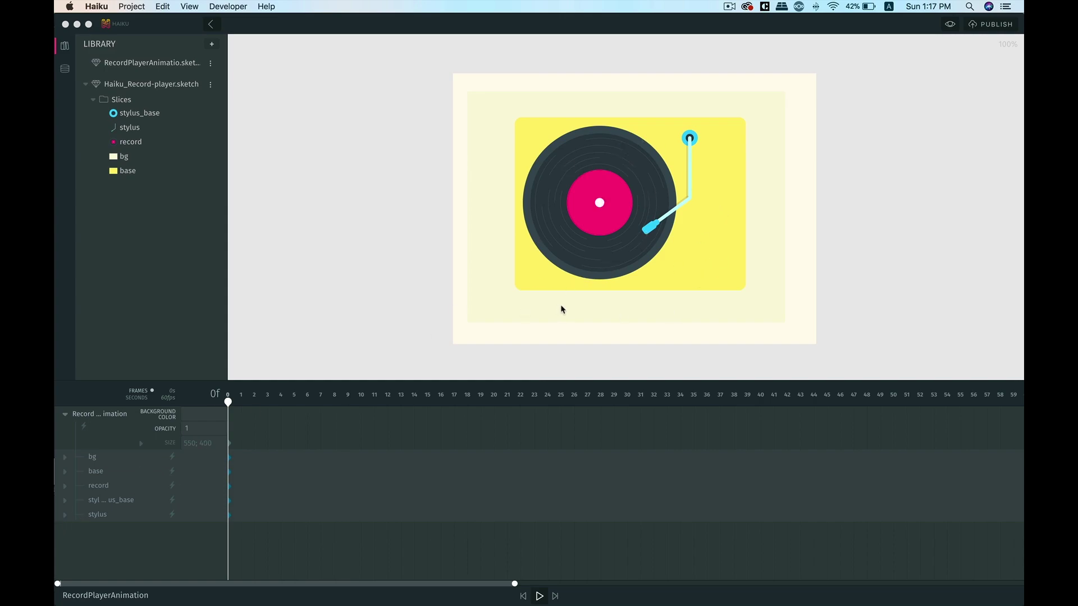
Select the record on the artboard and its Rotation Z value at frame 0.
{"action": "left_click", "coordinate": [639, 168]}
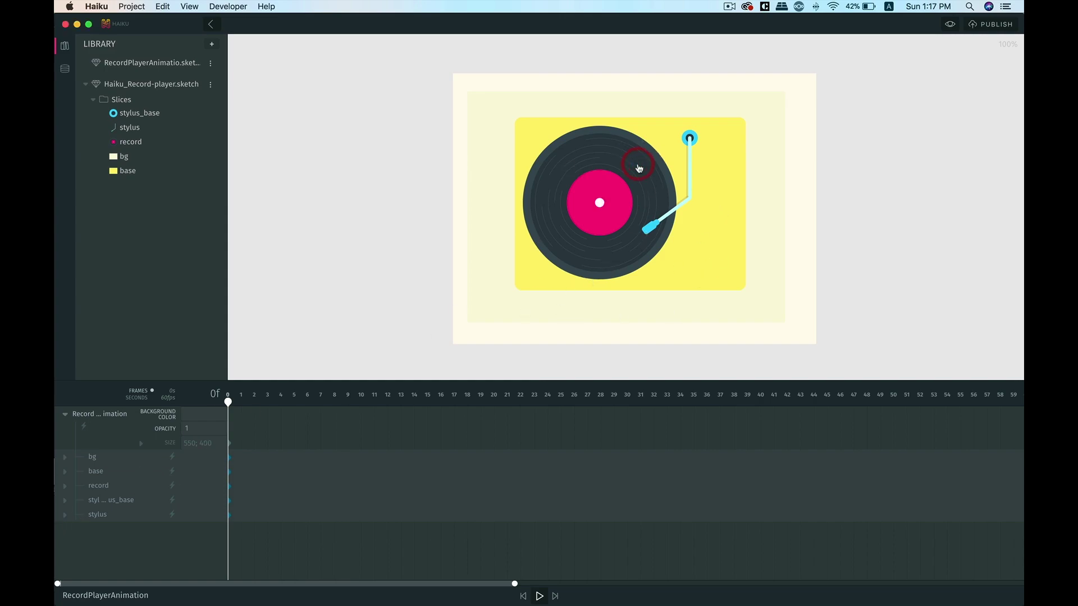
{"action": "left_click", "coordinate": [572, 167]}
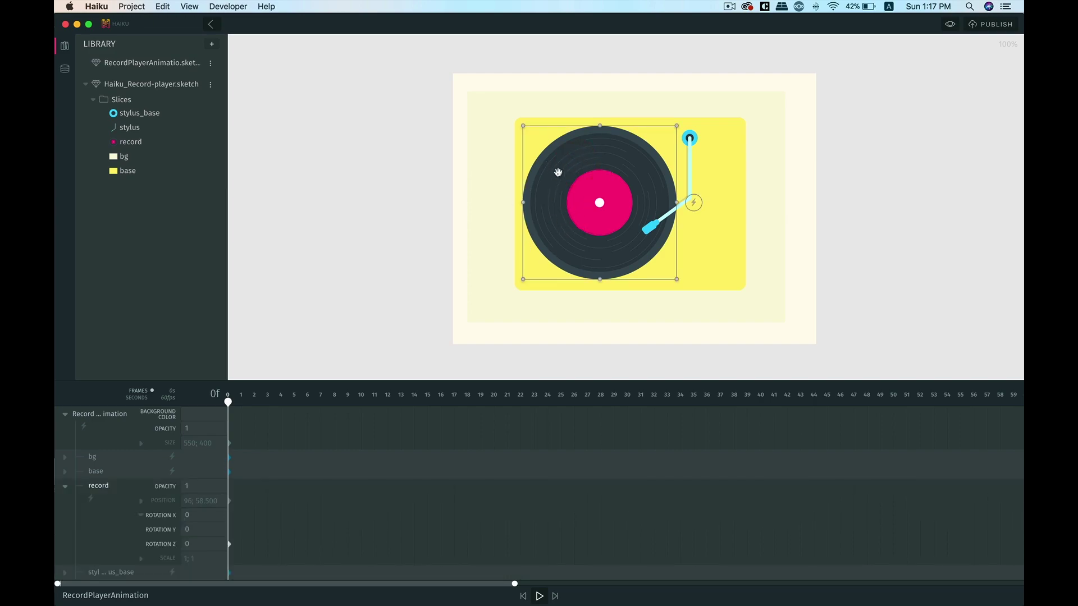
{"action": "scroll", "coordinate": [157, 528], "scroll_direction": "down", "scroll_amount": 1}
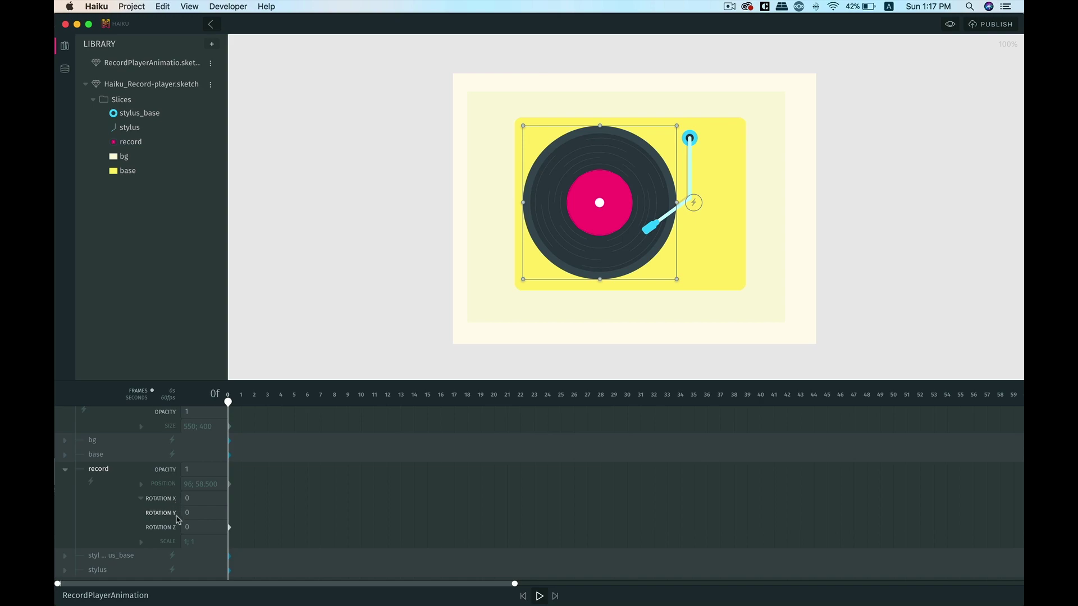
{"action": "left_click", "coordinate": [202, 532]}
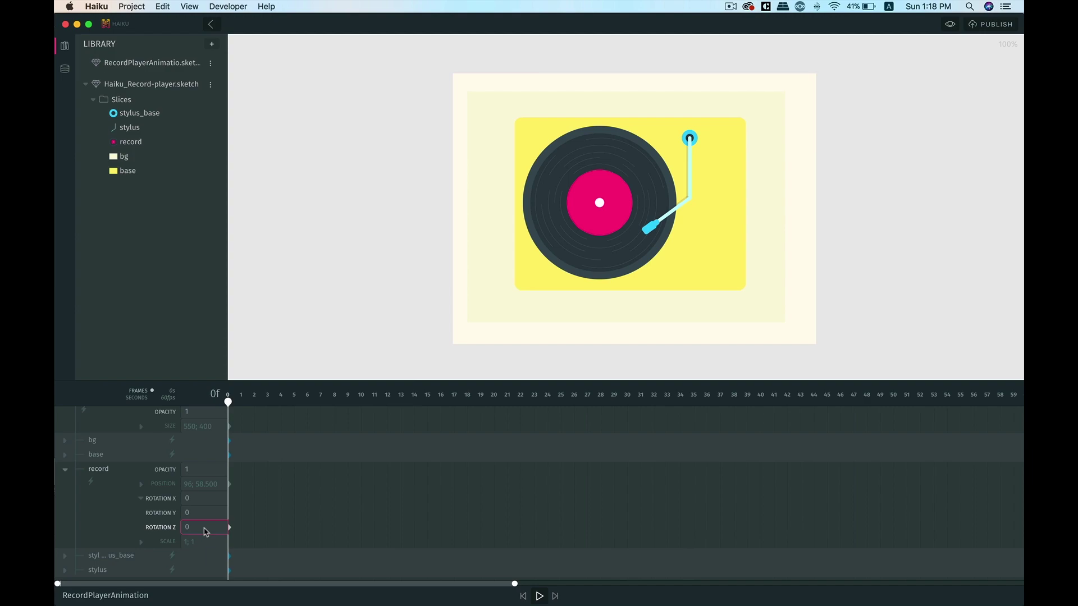
Calculate 2*pi in Spotlight Search.
{"action": "key", "text": "super"}
{"action": "key", "text": "super+space"}
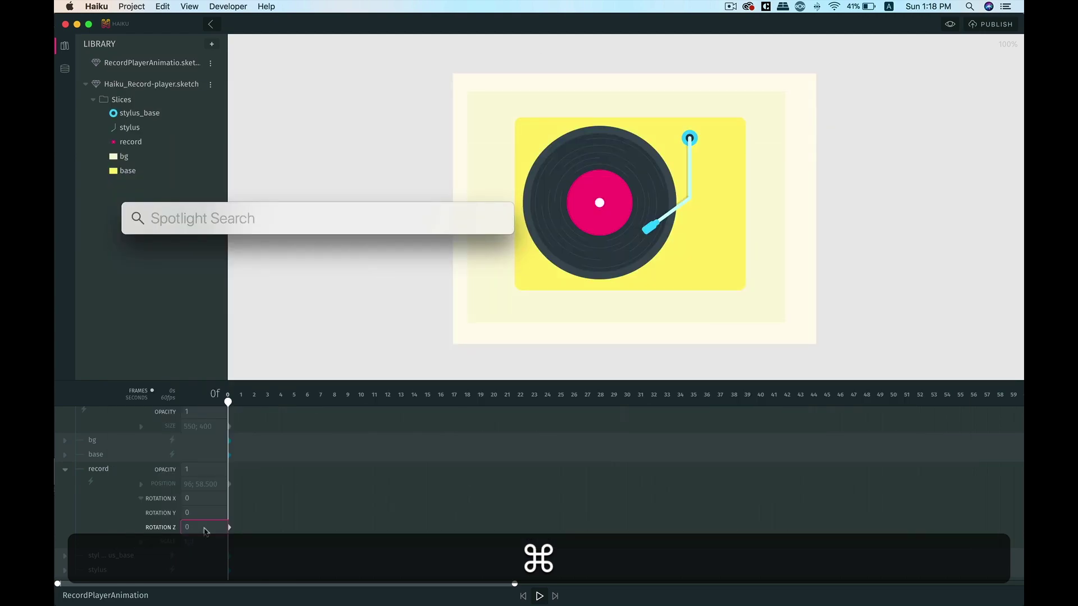
{"action": "type", "text": "2*"}
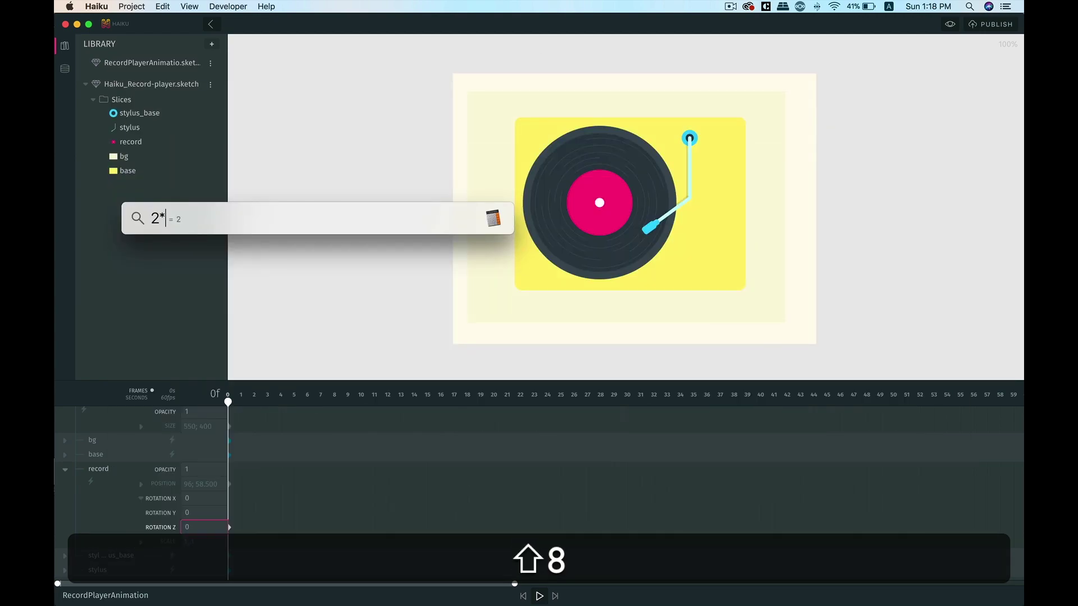
{"action": "type", "text": "pi"}
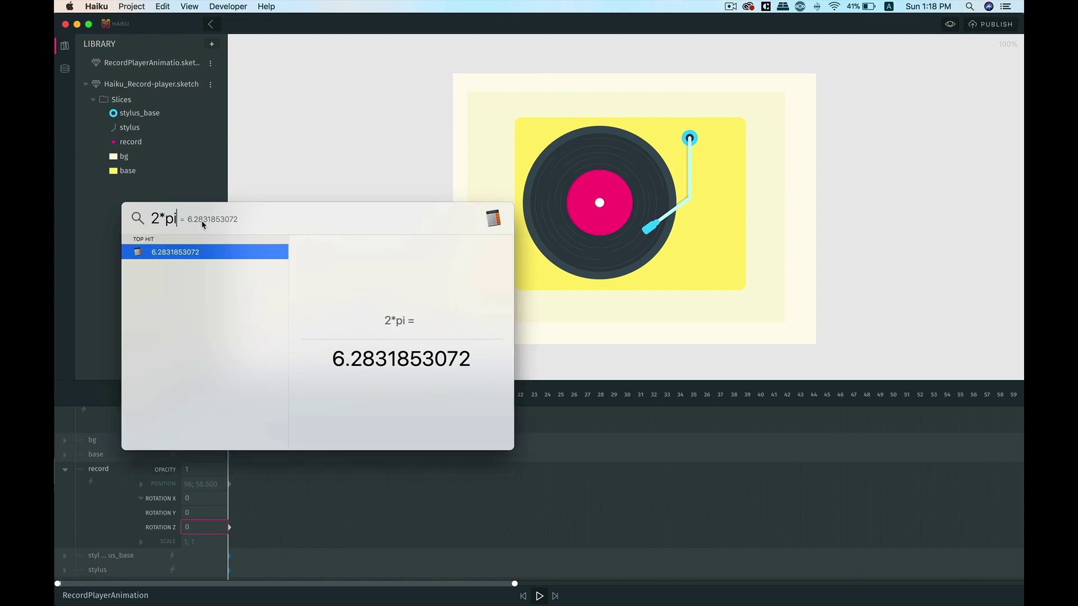
Copy the 2*pi result 6.2831853072 from Spotlight Search and return to the record's timeline properties.
{"action": "left_click_drag", "start_coordinate": [333, 359], "coordinate": [478, 359]}
{"action": "key", "text": "super+c"}
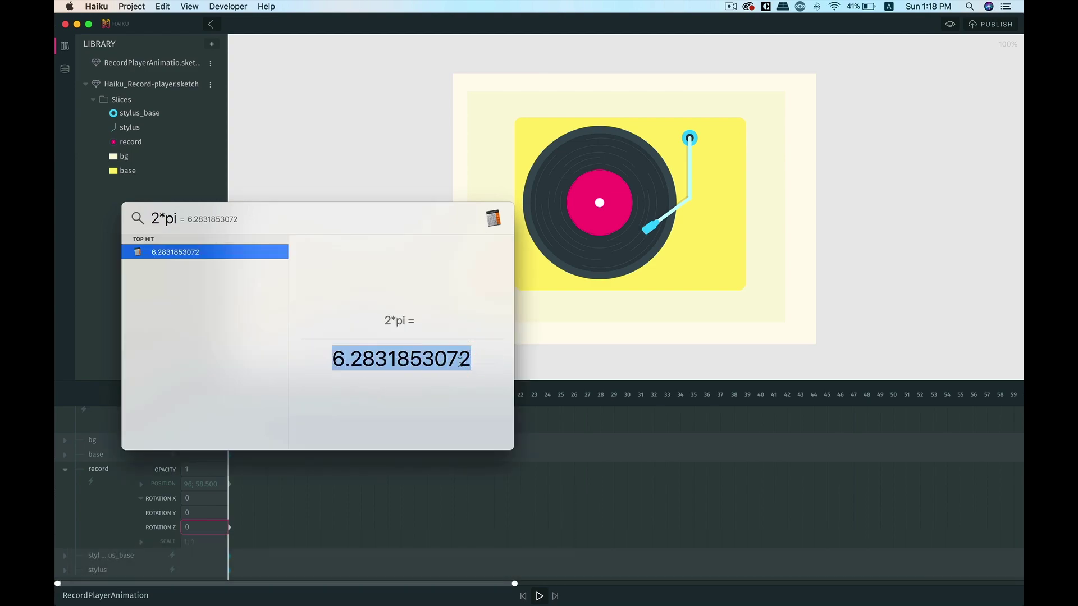
{"action": "left_click", "coordinate": [599, 436]}
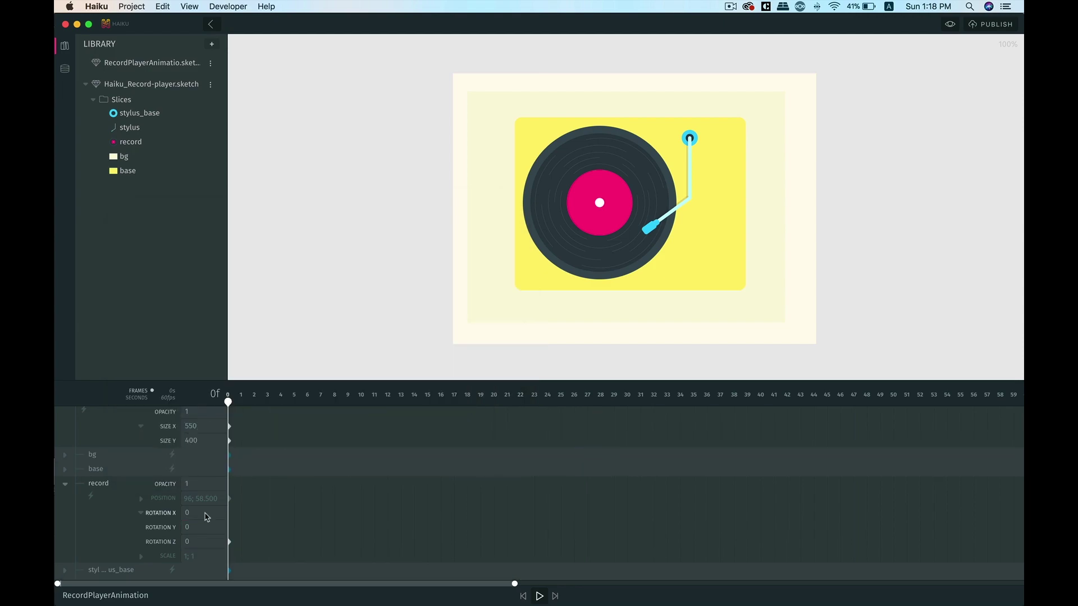
{"action": "scroll", "coordinate": [202, 544], "scroll_direction": "down", "scroll_amount": 1}
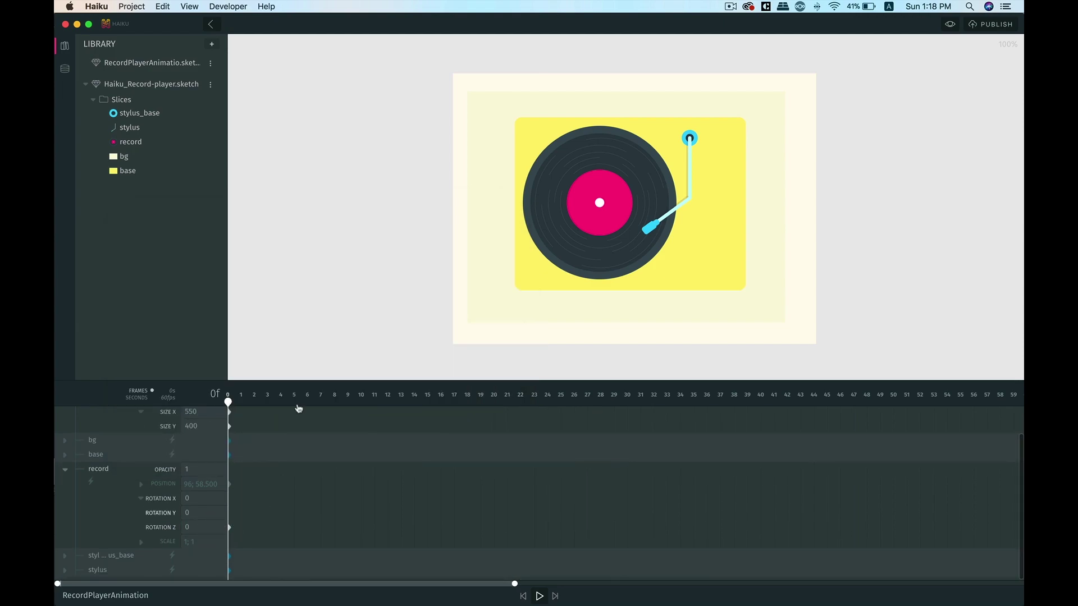
Set the record's Rotation Z to 6.2831853072 at frame 120.
{"action": "left_click", "coordinate": [549, 199]}
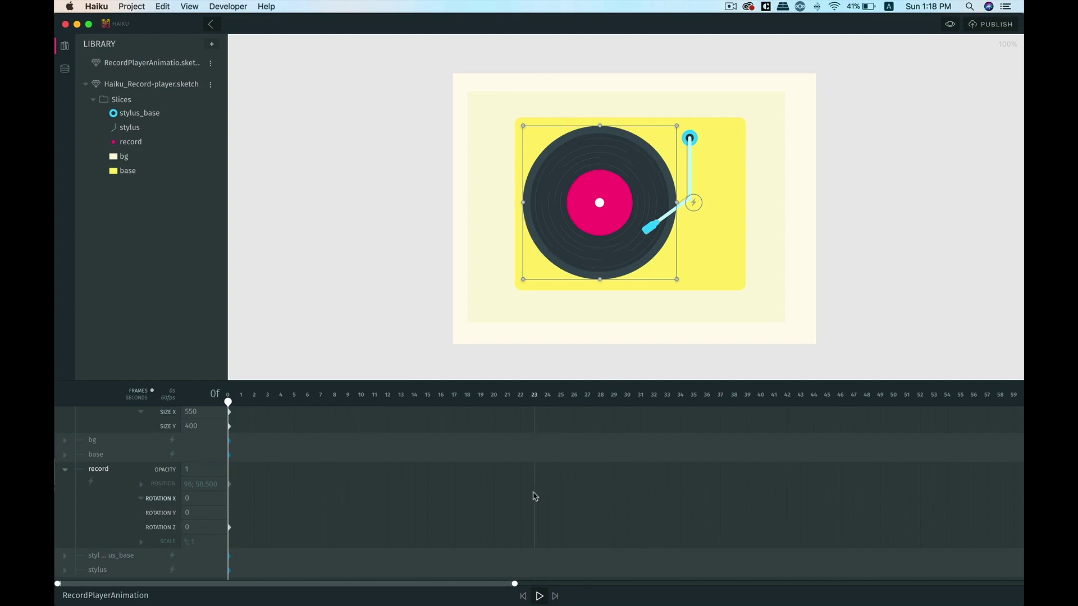
{"action": "scroll", "coordinate": [625, 499], "scroll_direction": "right", "scroll_amount": 10}
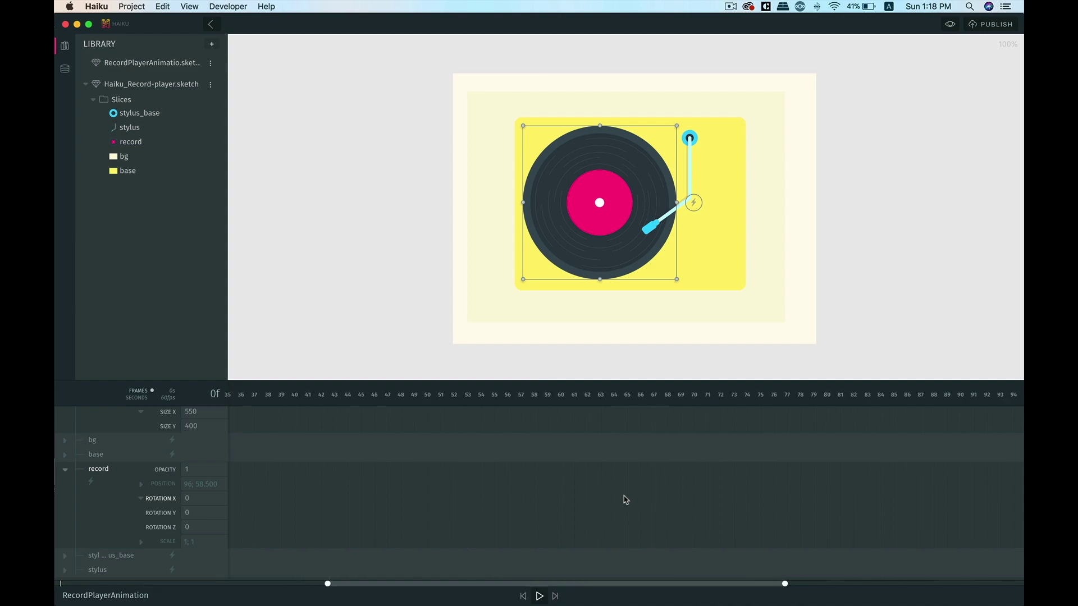
{"action": "scroll", "coordinate": [626, 500], "scroll_direction": "right", "scroll_amount": 9}
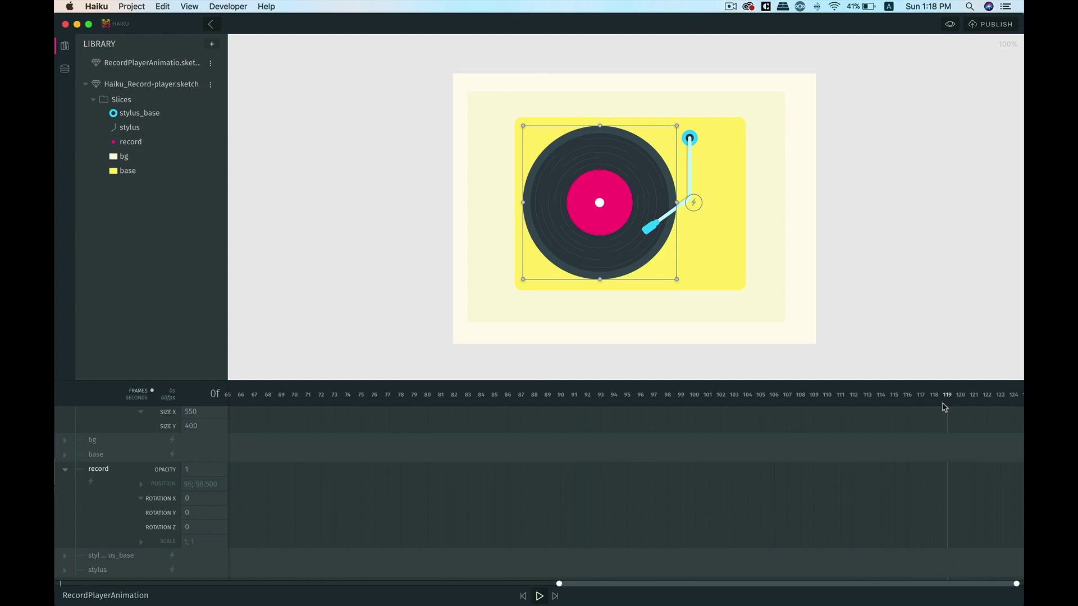
{"action": "left_click", "coordinate": [968, 400]}
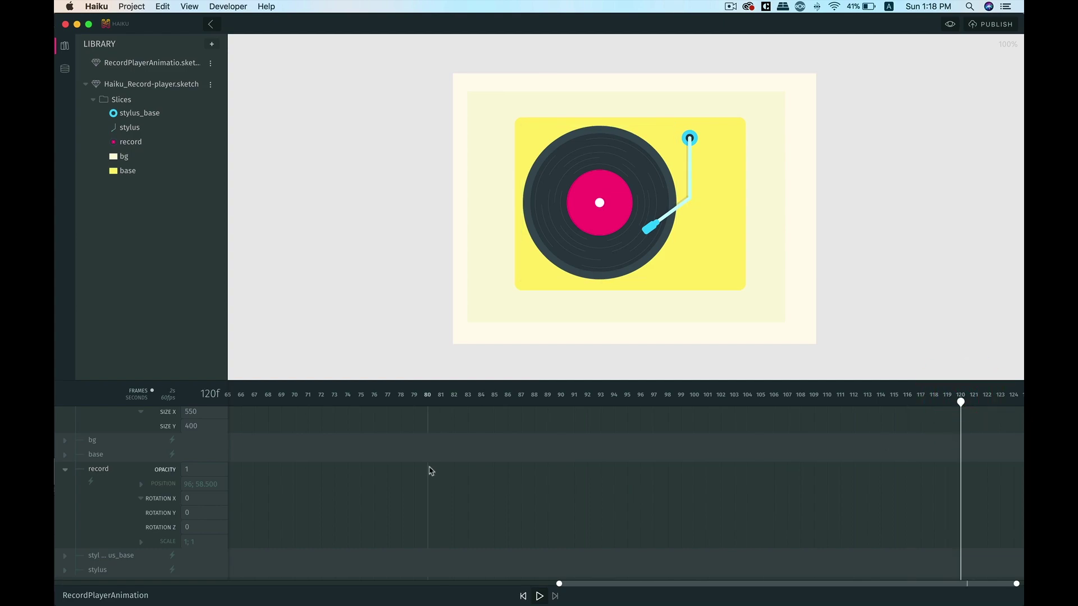
{"action": "left_click", "coordinate": [192, 527]}
{"action": "key", "text": "Return"}
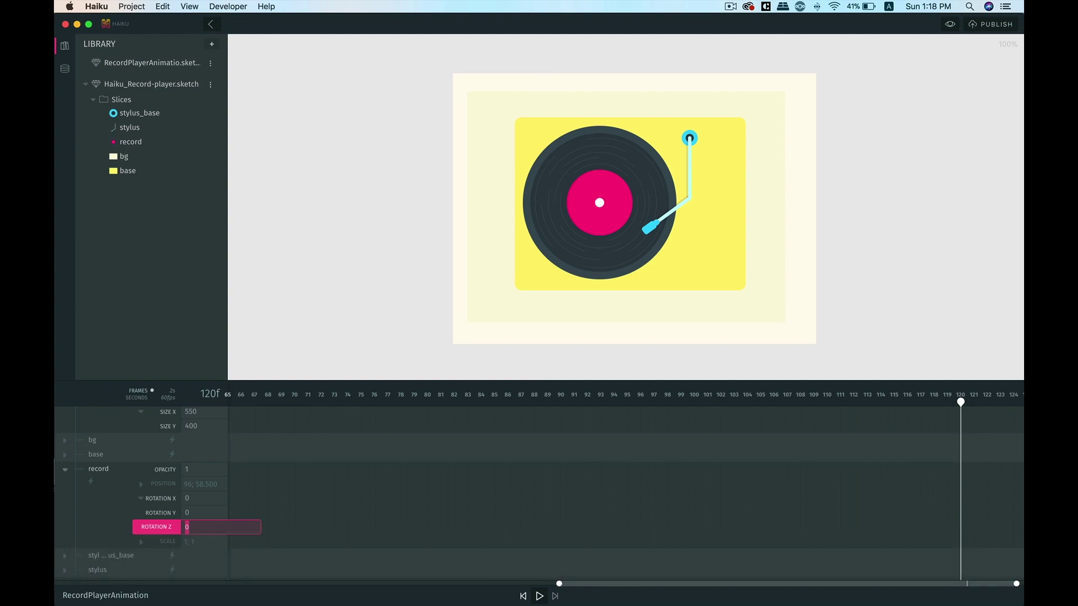
{"action": "key", "text": "super+v"}
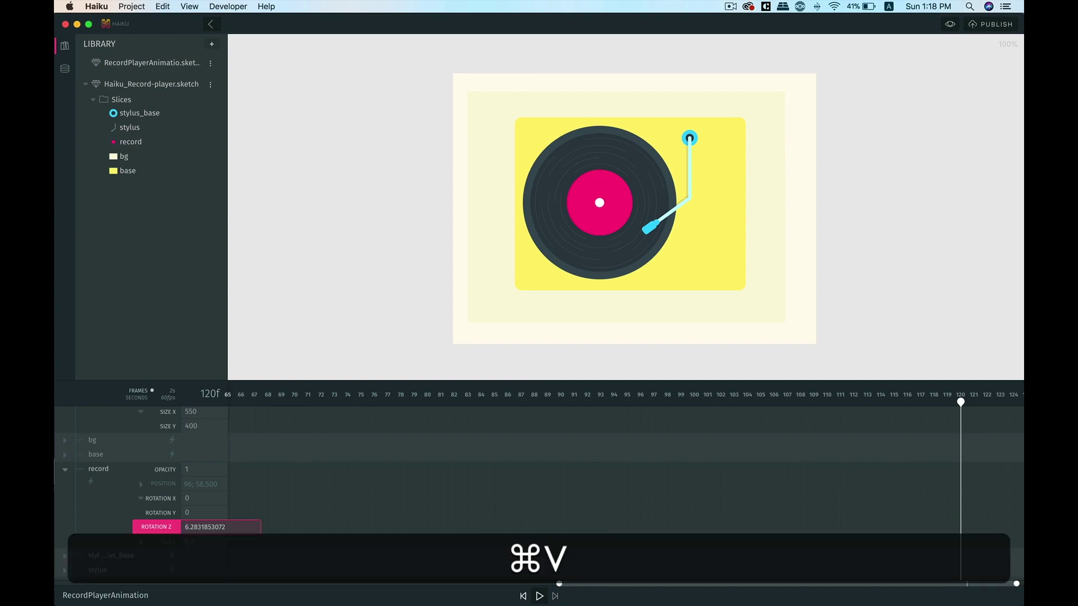
{"action": "key", "text": "Return"}
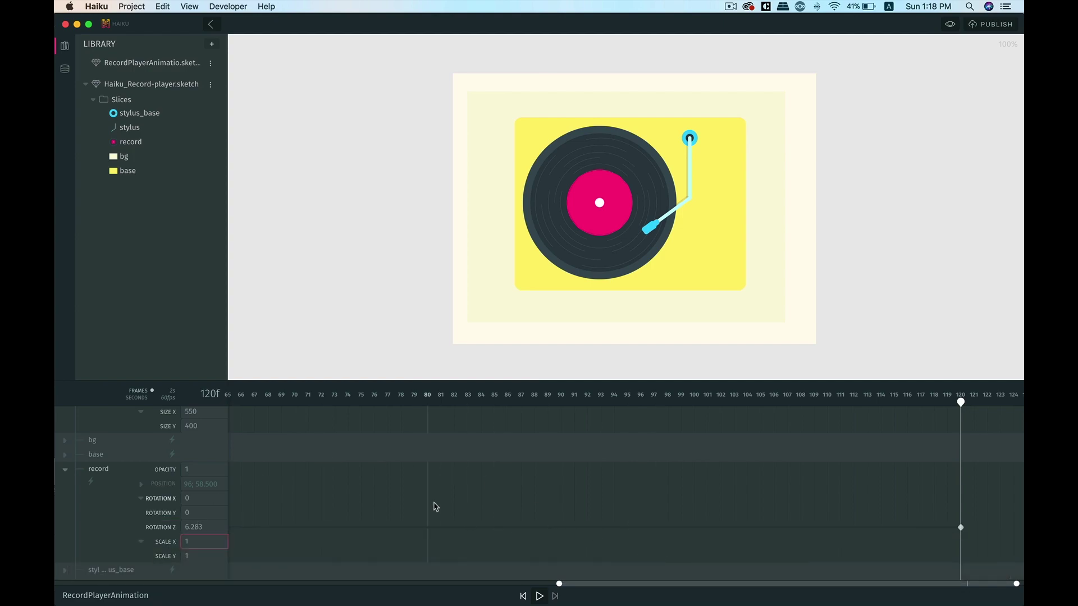
Apply a Linear tween to the record's Rotation Z between the keyframes at frames 0 and 120.
{"action": "left_click_drag", "start_coordinate": [960, 402], "coordinate": [926, 398]}
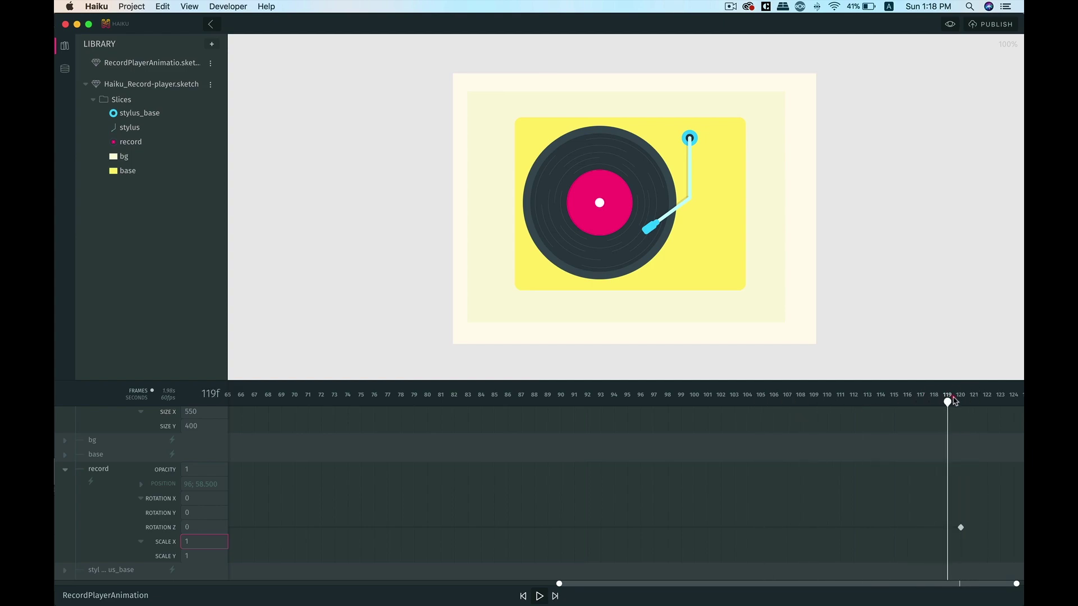
{"action": "left_click_drag", "start_coordinate": [947, 400], "coordinate": [960, 400]}
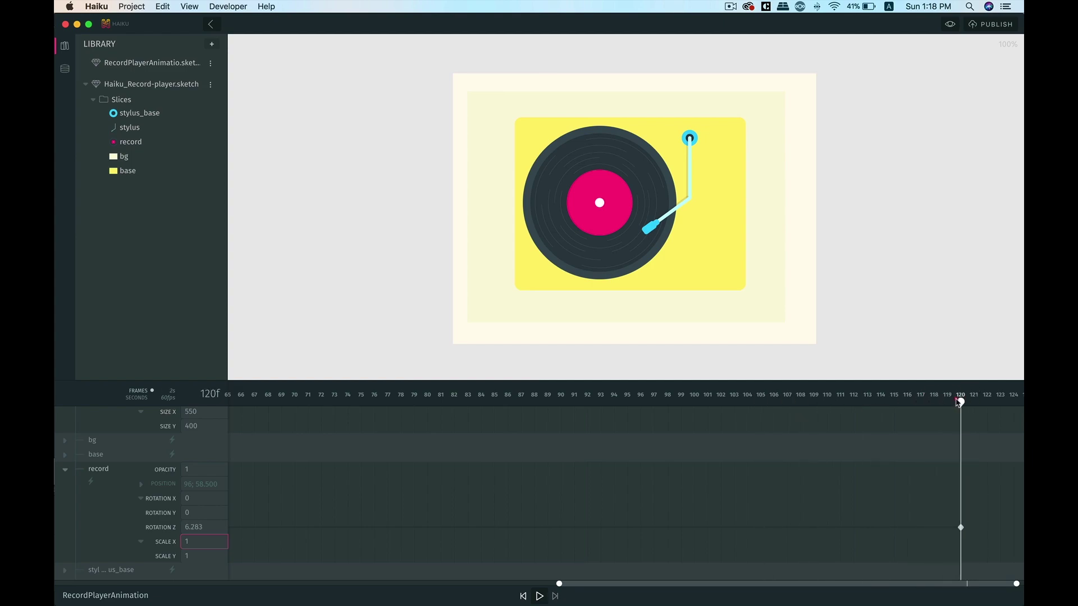
{"action": "left_click", "coordinate": [605, 531]}
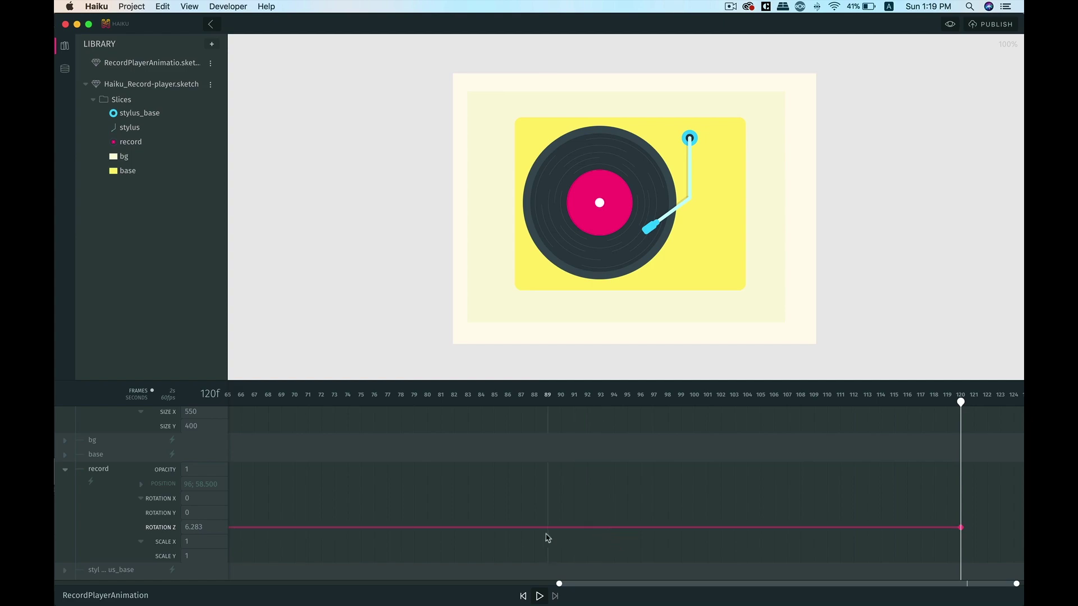
{"action": "right_click", "coordinate": [578, 531]}
{"action": "mouse_move", "coordinate": [638, 571]}
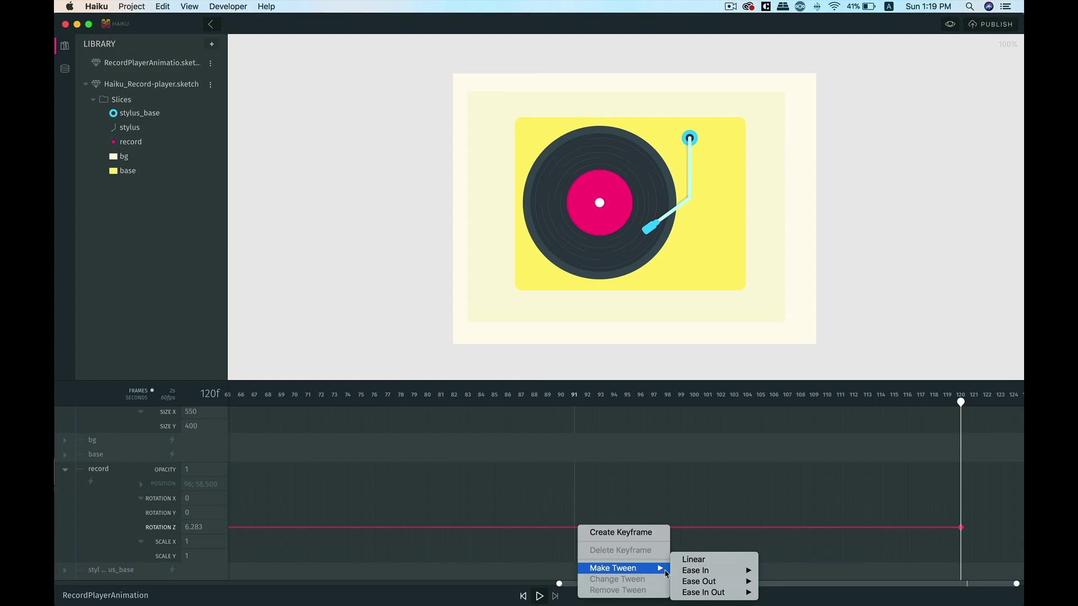
{"action": "left_click", "coordinate": [720, 560]}
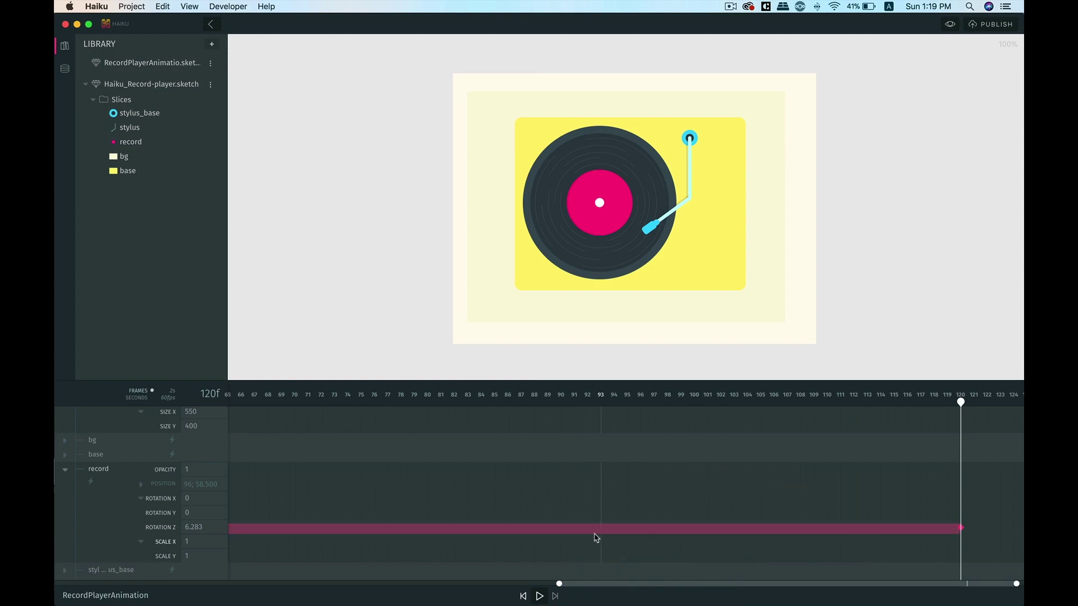
Watch the record's rotation in preview mode and in timeline playback, and return the playhead to frame 0.
{"action": "left_click", "coordinate": [950, 26]}
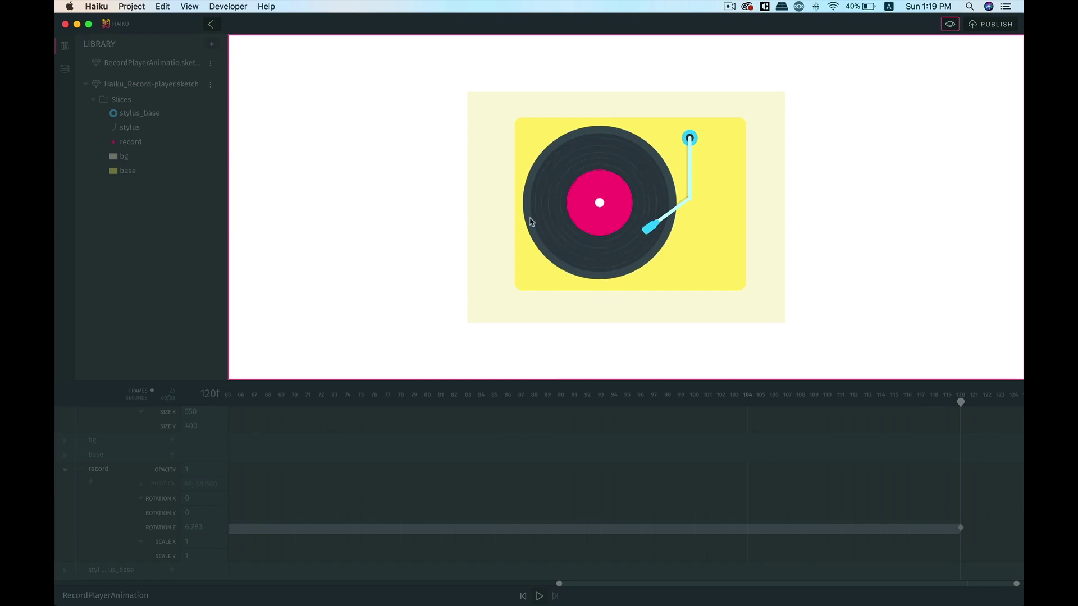
{"action": "left_click", "coordinate": [952, 26]}
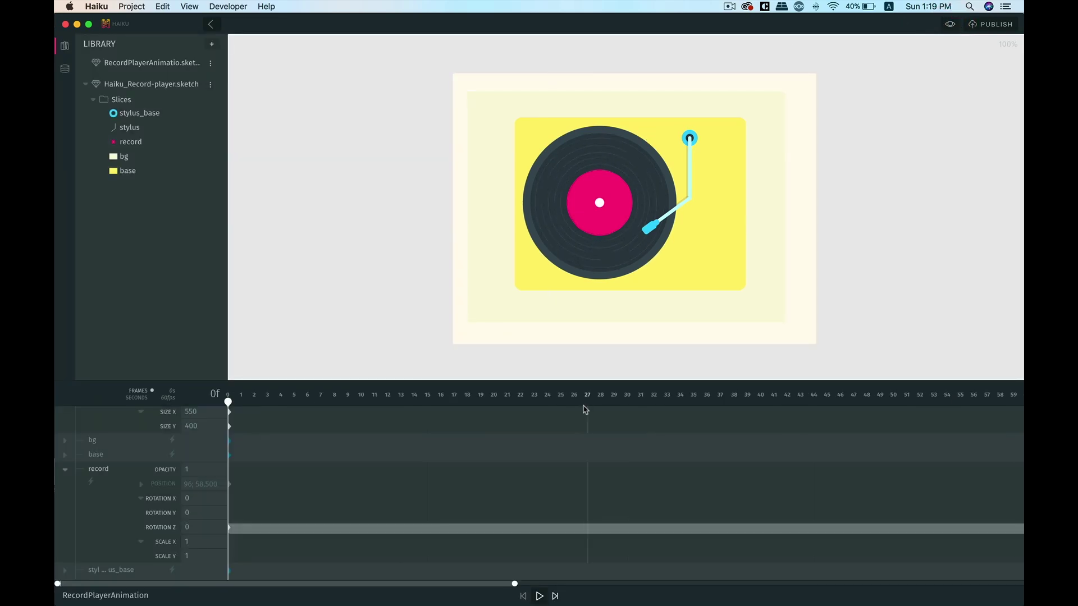
{"action": "left_click", "coordinate": [539, 596]}
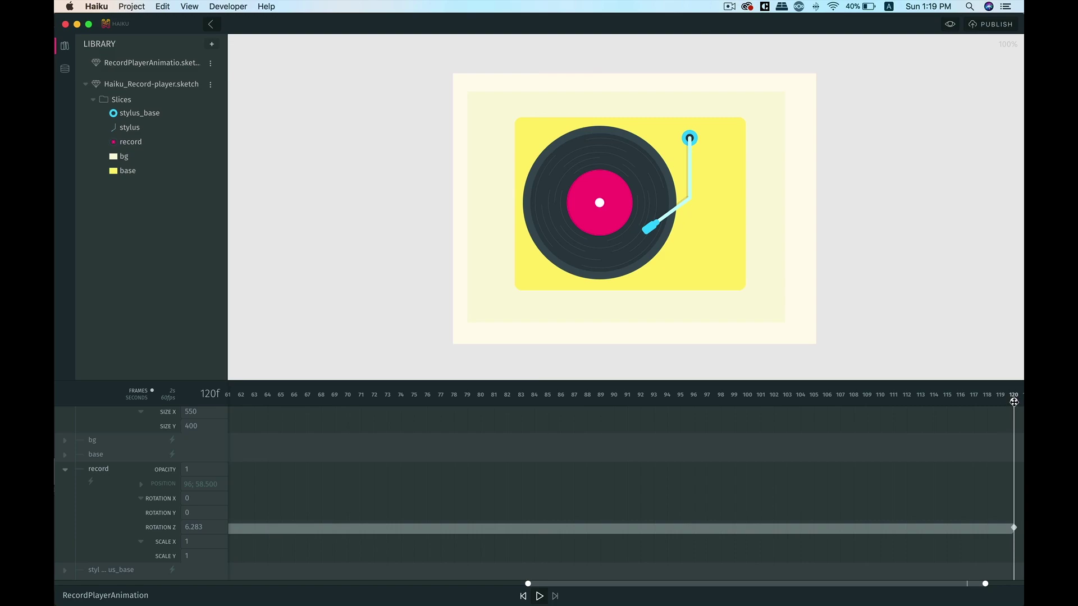
{"action": "scroll", "coordinate": [453, 477], "scroll_direction": "left", "scroll_amount": 10}
{"action": "left_click", "coordinate": [238, 406]}
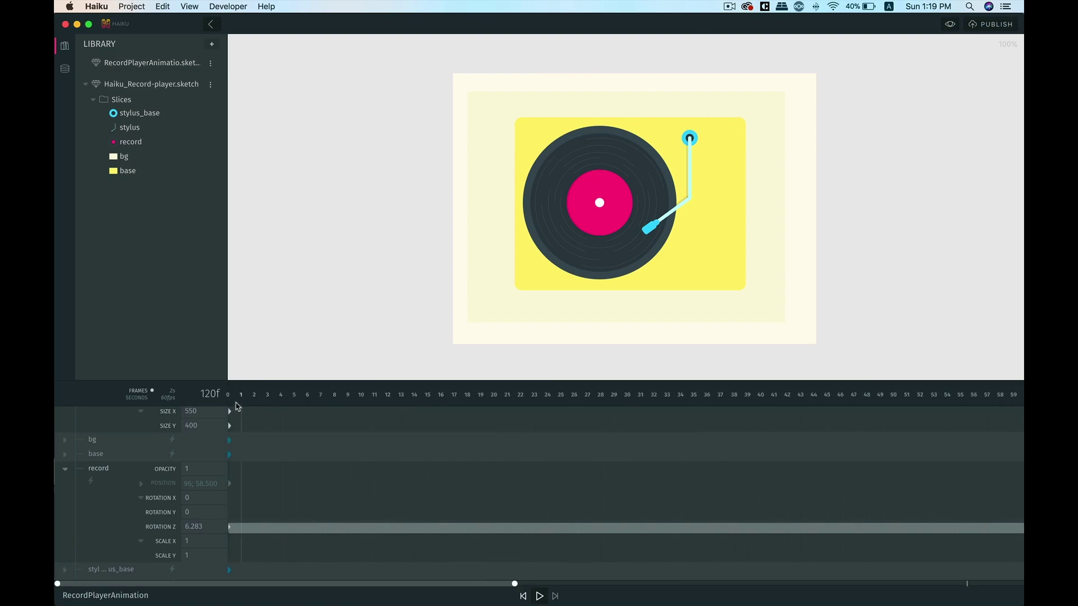
{"action": "left_click", "coordinate": [229, 398]}
Move the playhead to frame 30, collapse the record's properties and expand those of the stylus.
{"action": "left_click", "coordinate": [689, 183]}
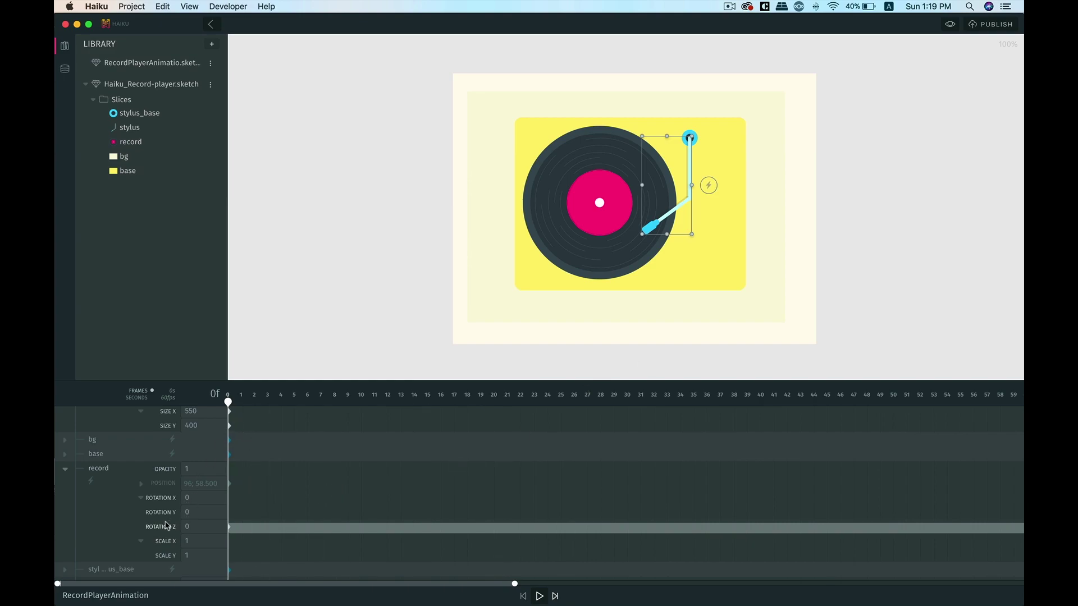
{"action": "scroll", "coordinate": [168, 513], "scroll_direction": "up", "scroll_amount": 2}
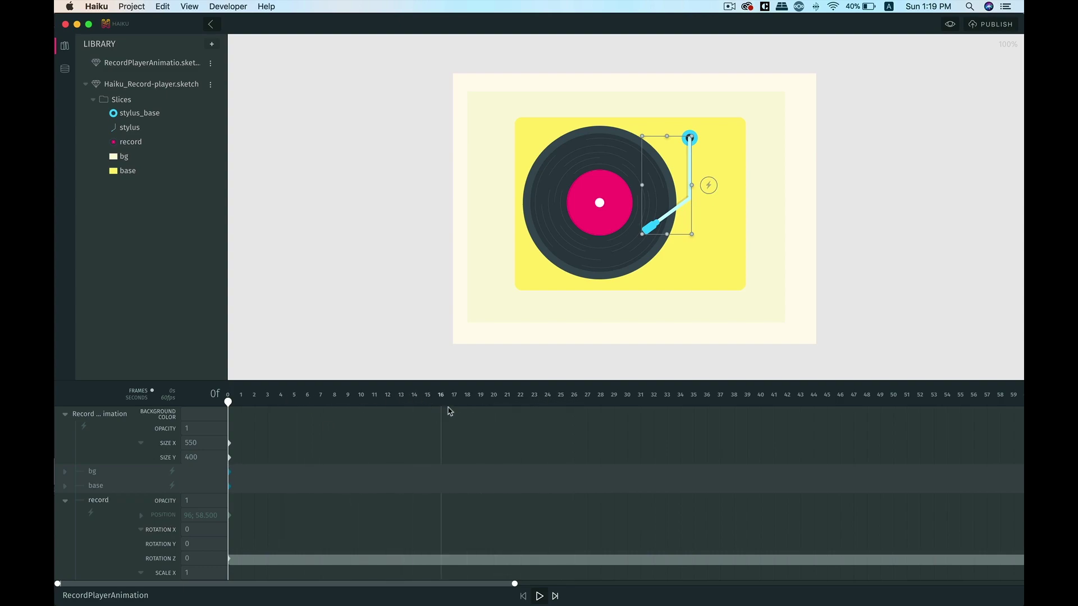
{"action": "left_click", "coordinate": [627, 402]}
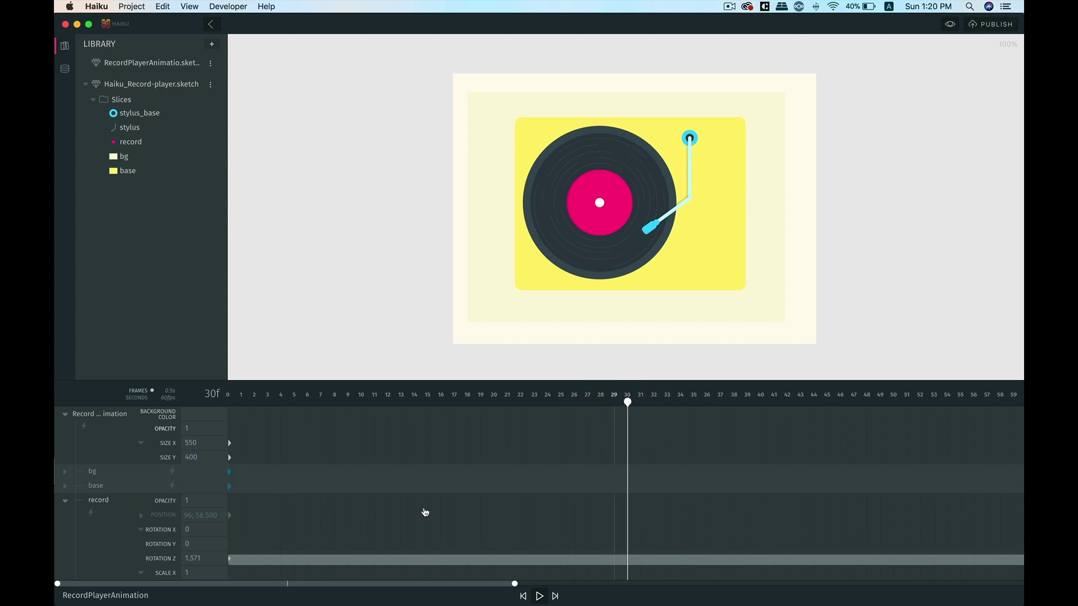
{"action": "left_click", "coordinate": [68, 505]}
{"action": "left_click", "coordinate": [105, 525]}
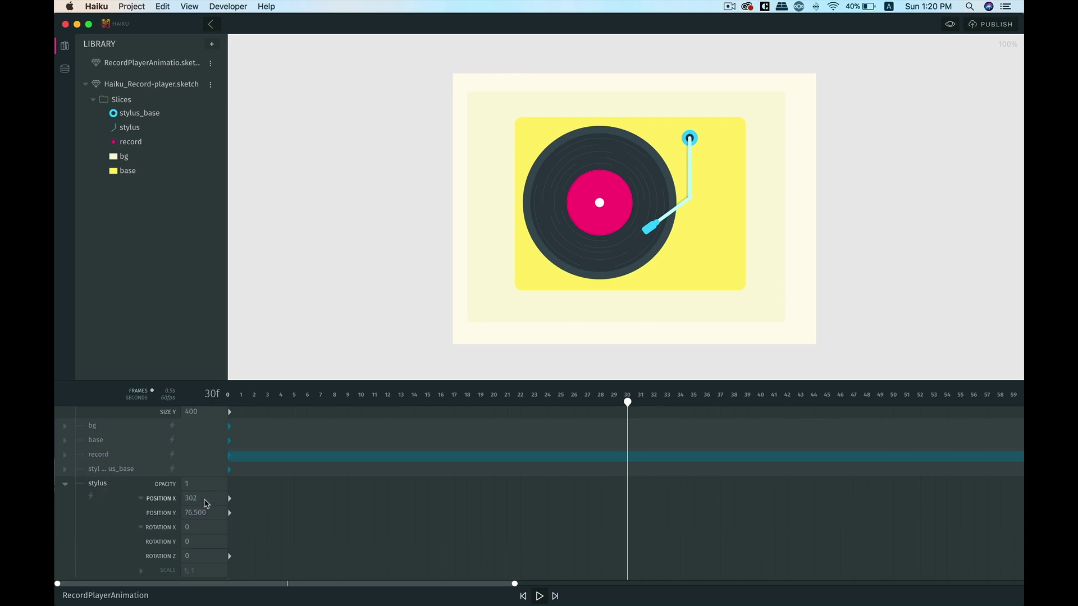
{"action": "left_click", "coordinate": [686, 200]}
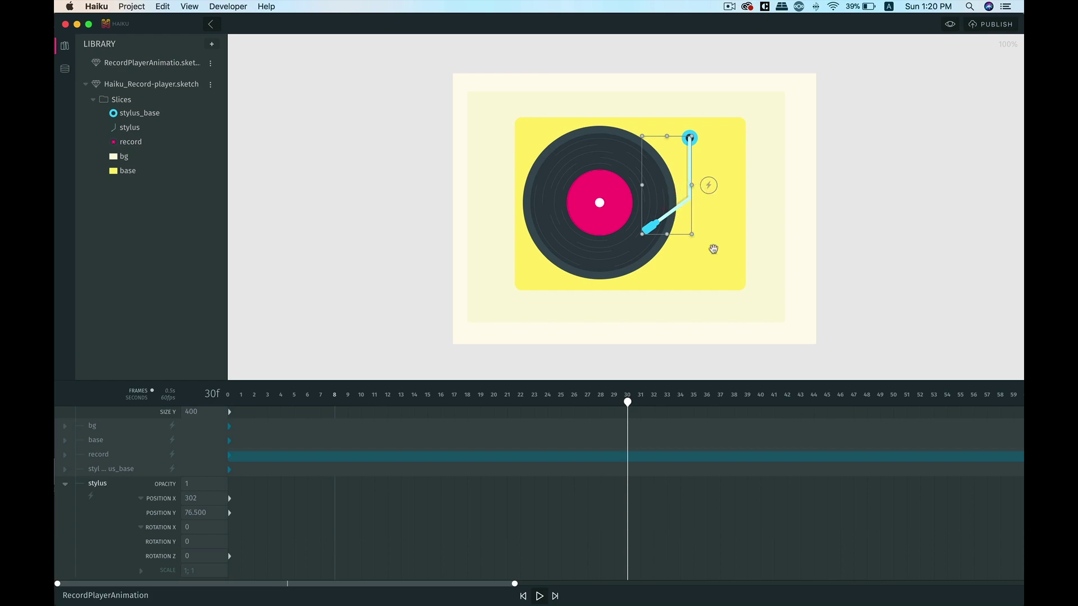
Add keyframes at frame 30 for the stylus's Position X, Position Y and Rotation Z, keeping their existing values.
{"action": "left_click", "coordinate": [201, 499]}
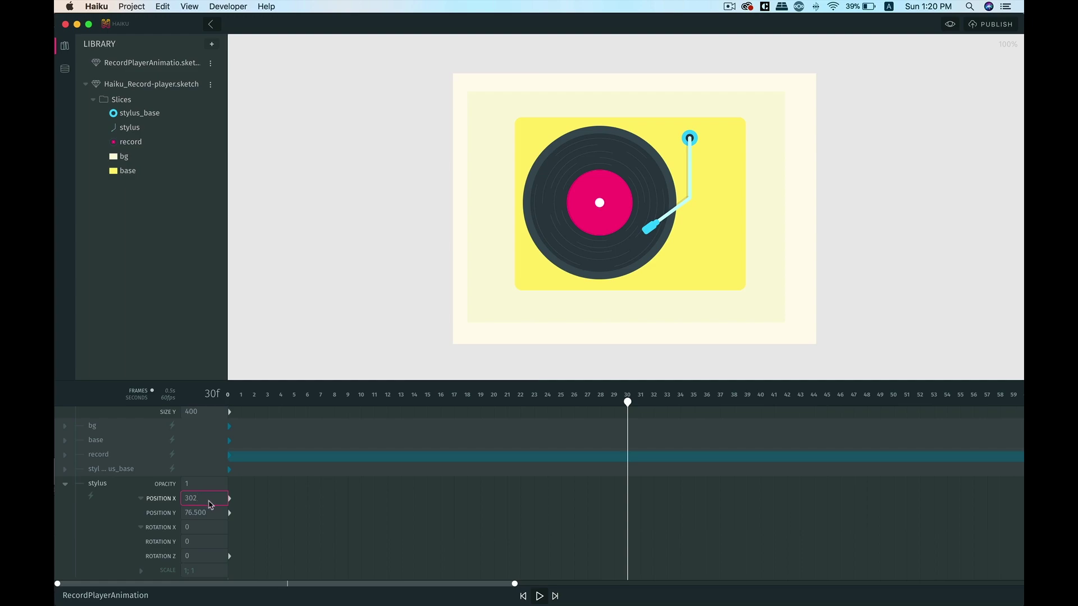
{"action": "key", "text": "Return"}
{"action": "key", "text": "Return"}
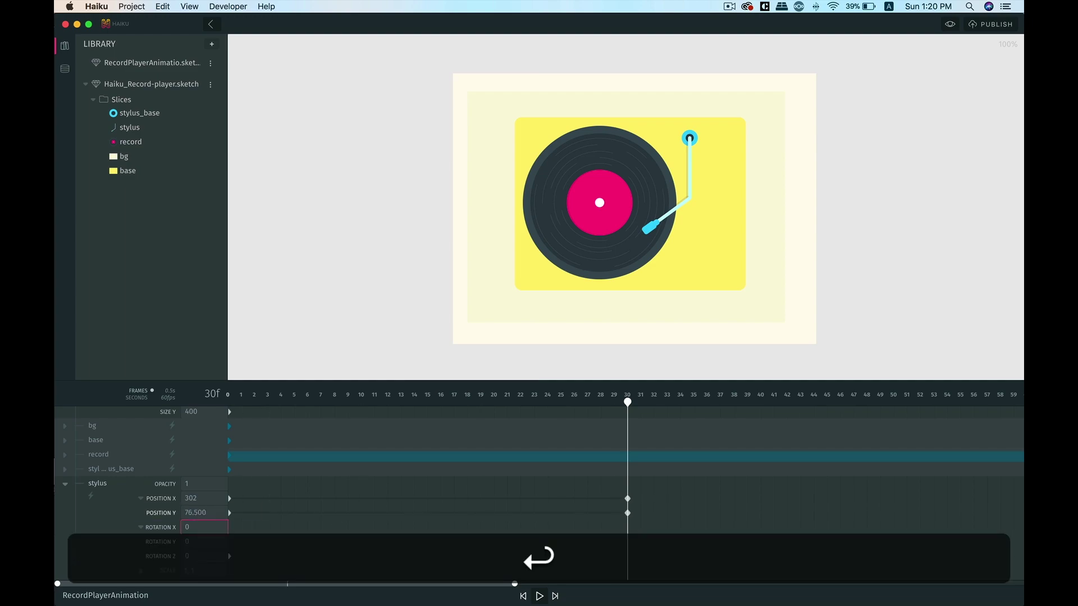
{"action": "left_click", "coordinate": [198, 498]}
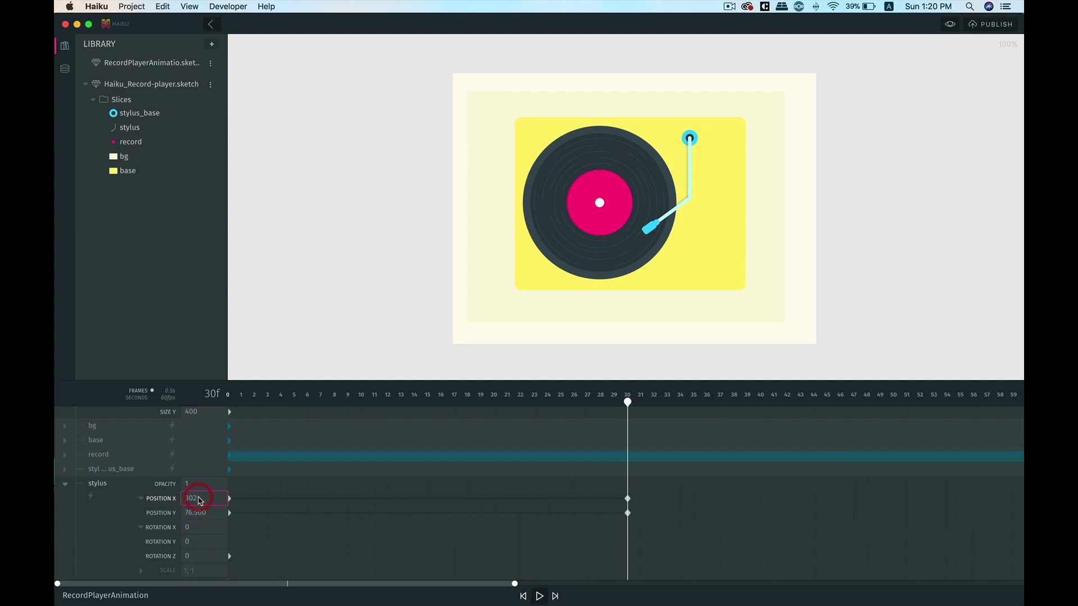
{"action": "left_click", "coordinate": [195, 558]}
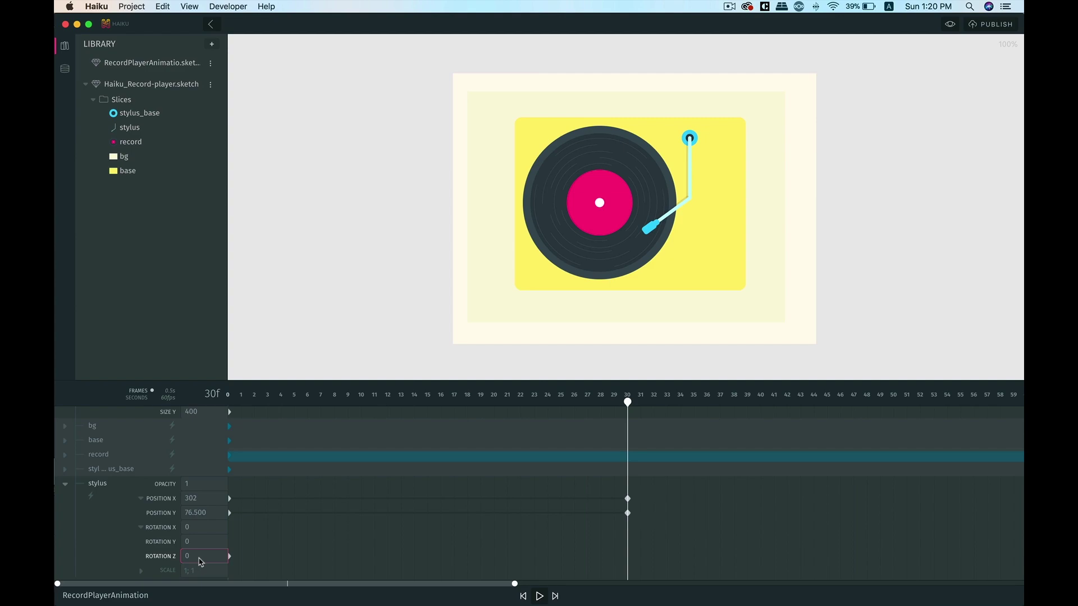
{"action": "key", "text": "Return"}
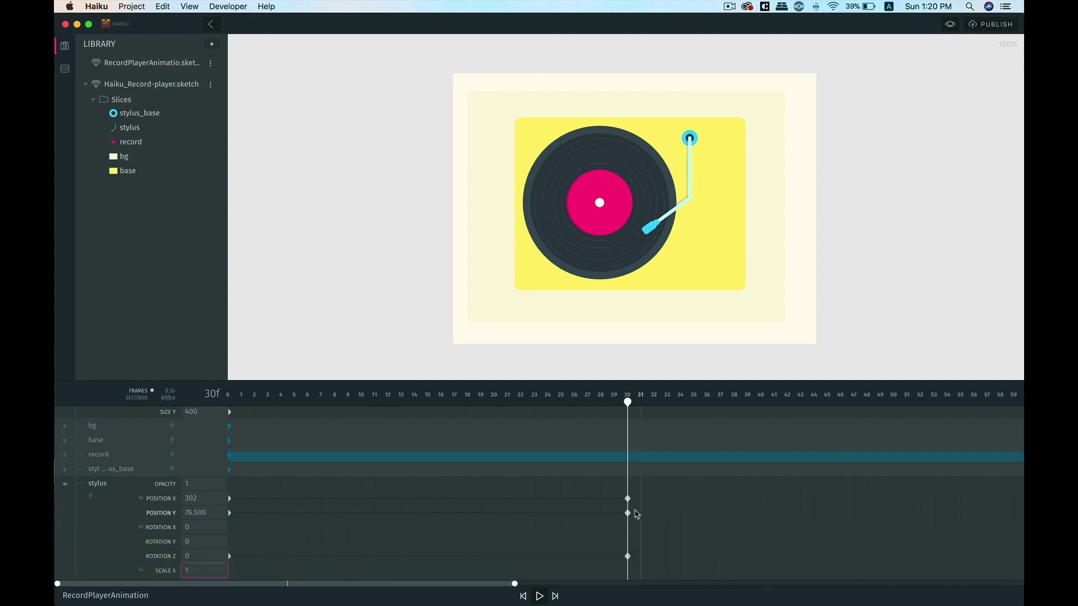
Nudge the stylus horizontally to Position X 301 at frame 60.
{"action": "scroll", "coordinate": [735, 435], "scroll_direction": "right", "scroll_amount": 4}
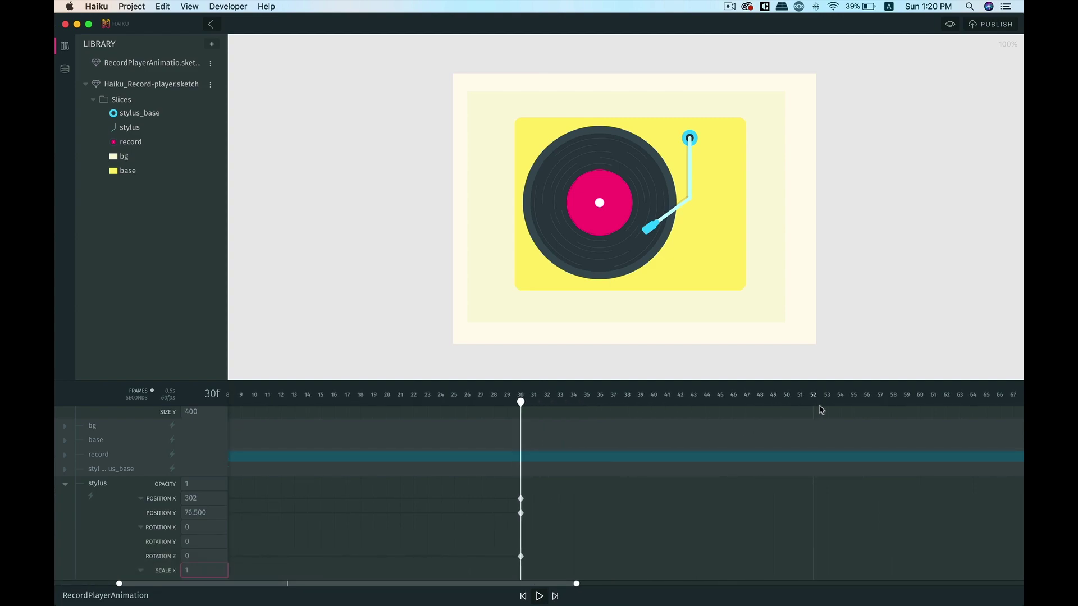
{"action": "scroll", "coordinate": [786, 409], "scroll_direction": "right", "scroll_amount": 1}
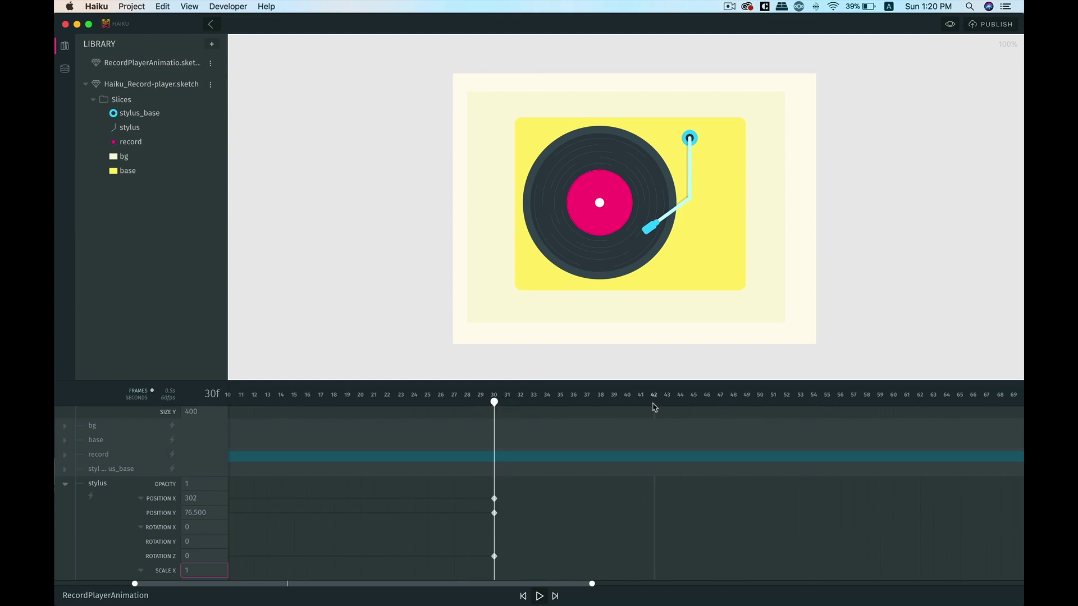
{"action": "left_click", "coordinate": [895, 400]}
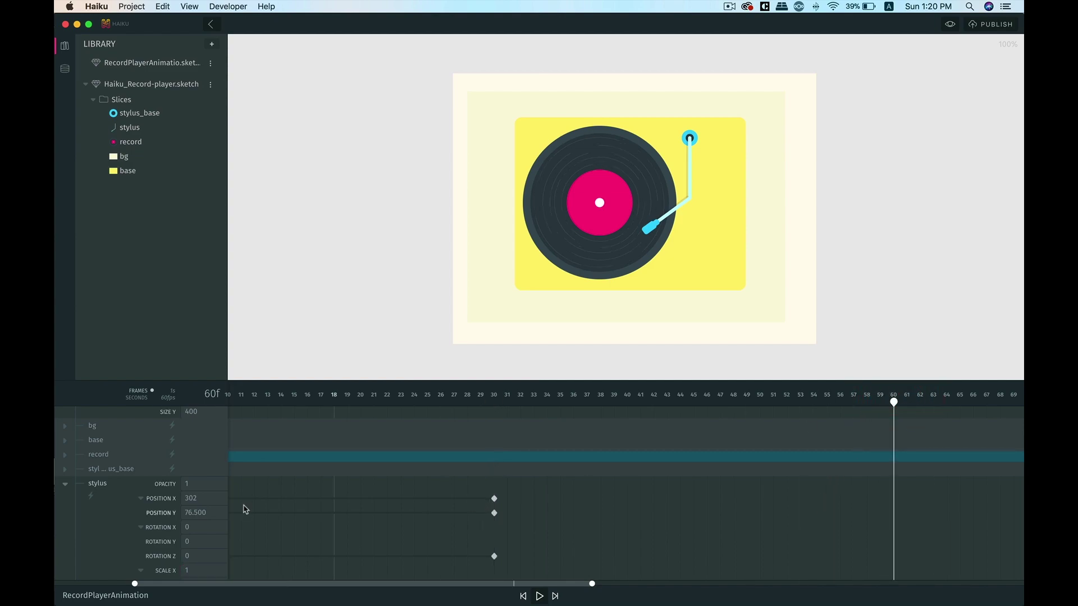
{"action": "left_click", "coordinate": [689, 191]}
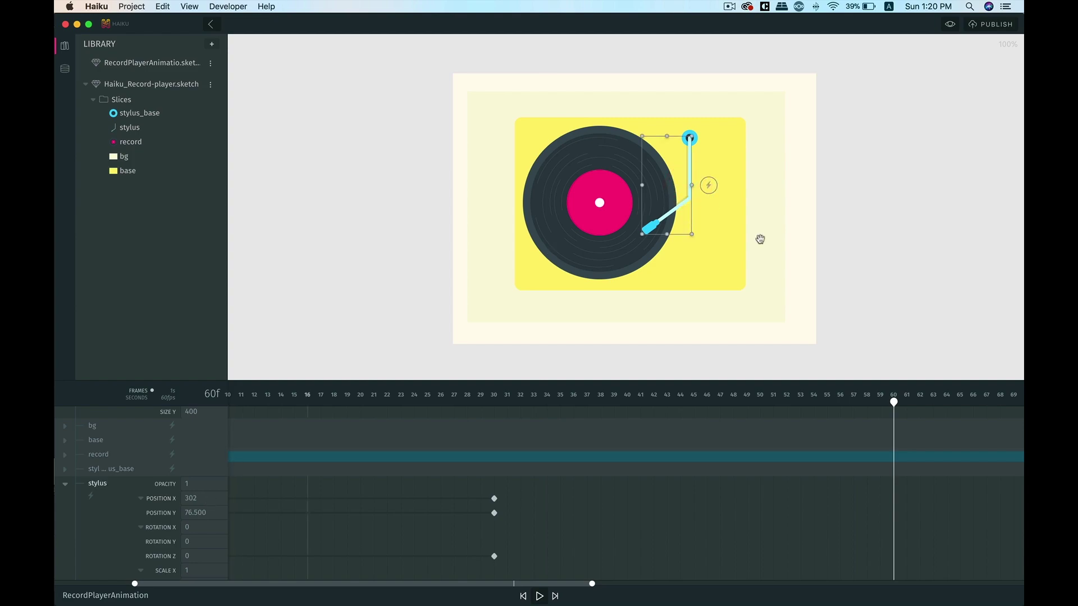
{"action": "key", "text": "Left"}
{"action": "key", "text": "Left"}
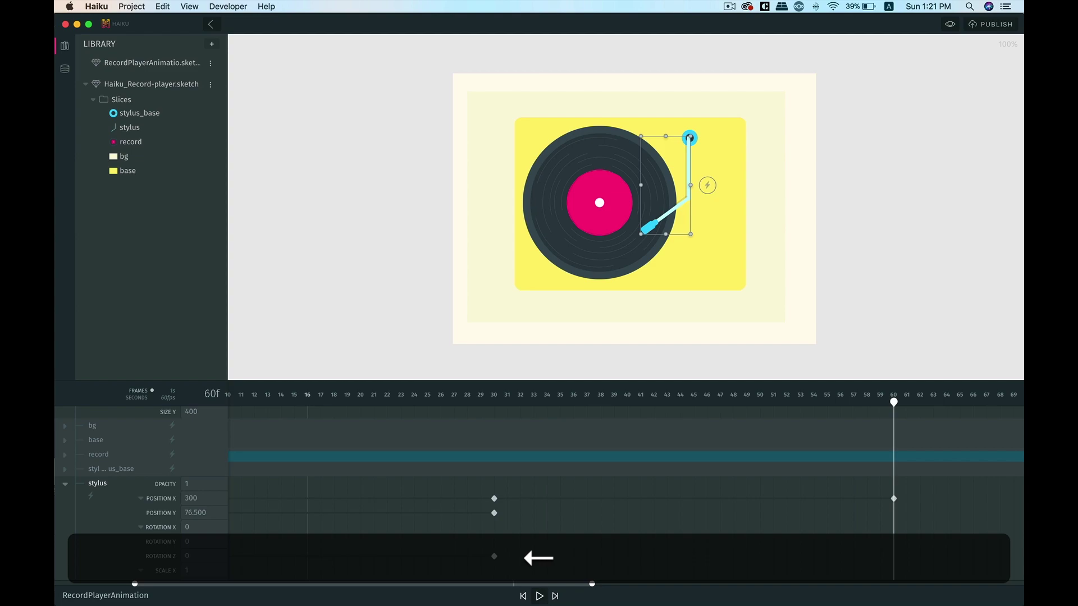
{"action": "key", "text": "Right"}
{"action": "key", "text": "Left"}
{"action": "key", "text": "Right"}
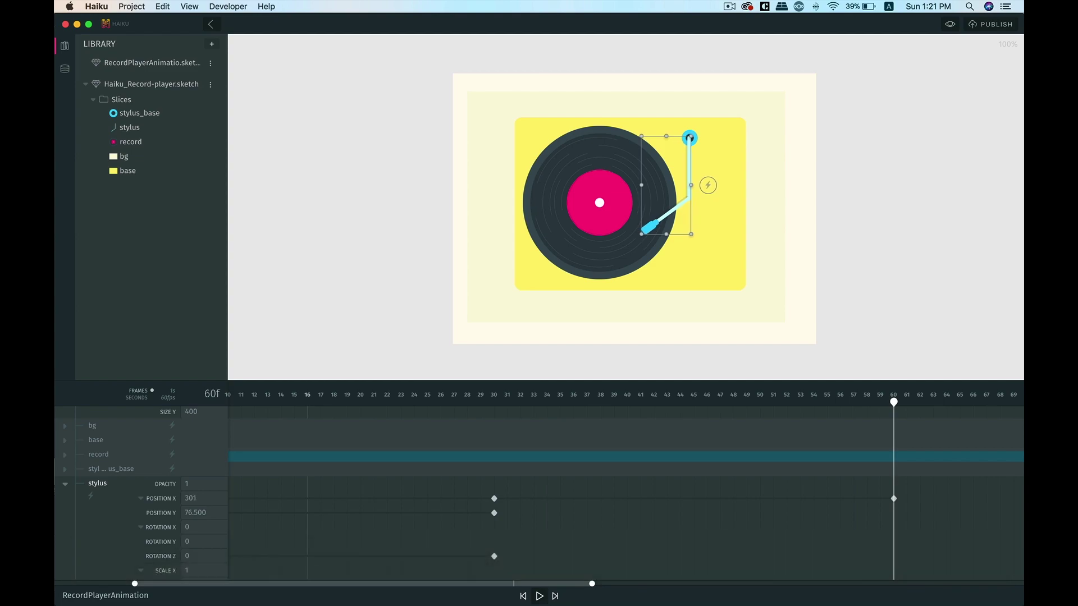
At frame 60, set the stylus's Position X to 300, Rotation Z to 0.033 and Position Y to 75.5.
{"action": "key", "text": "Left"}
{"action": "left_click", "coordinate": [200, 558]}
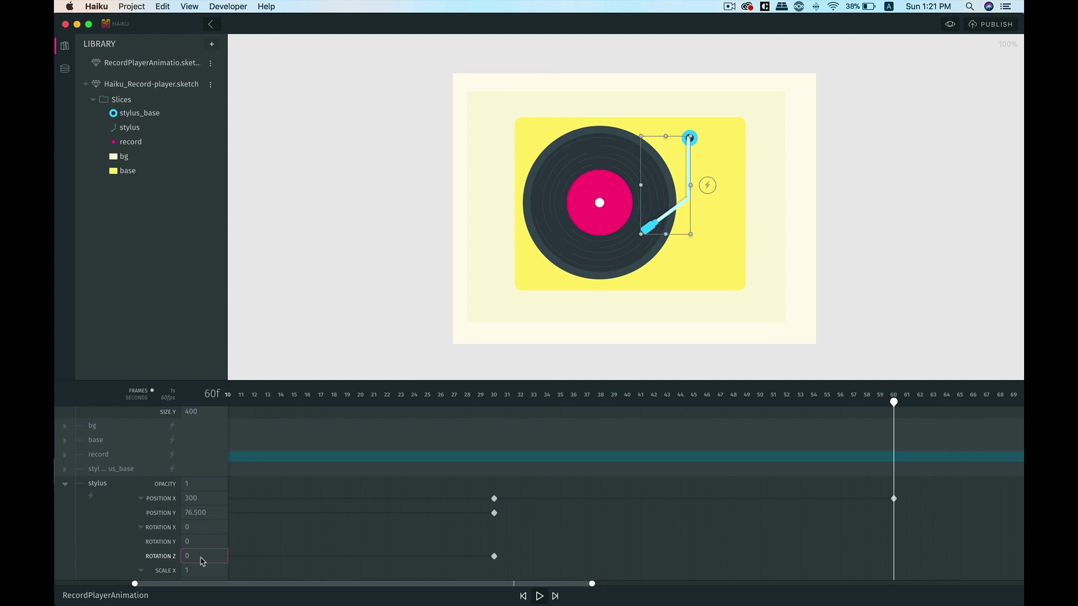
{"action": "key", "text": "Return"}
{"action": "key", "text": "Right"}
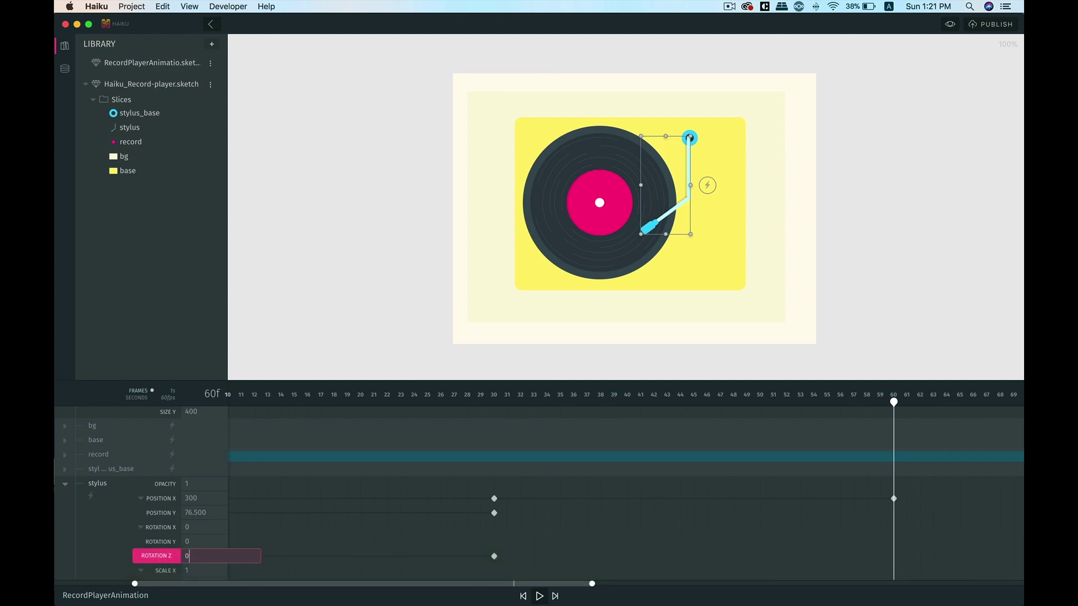
{"action": "key", "text": "period"}
{"action": "type", "text": "033"}
{"action": "key", "text": "Return"}
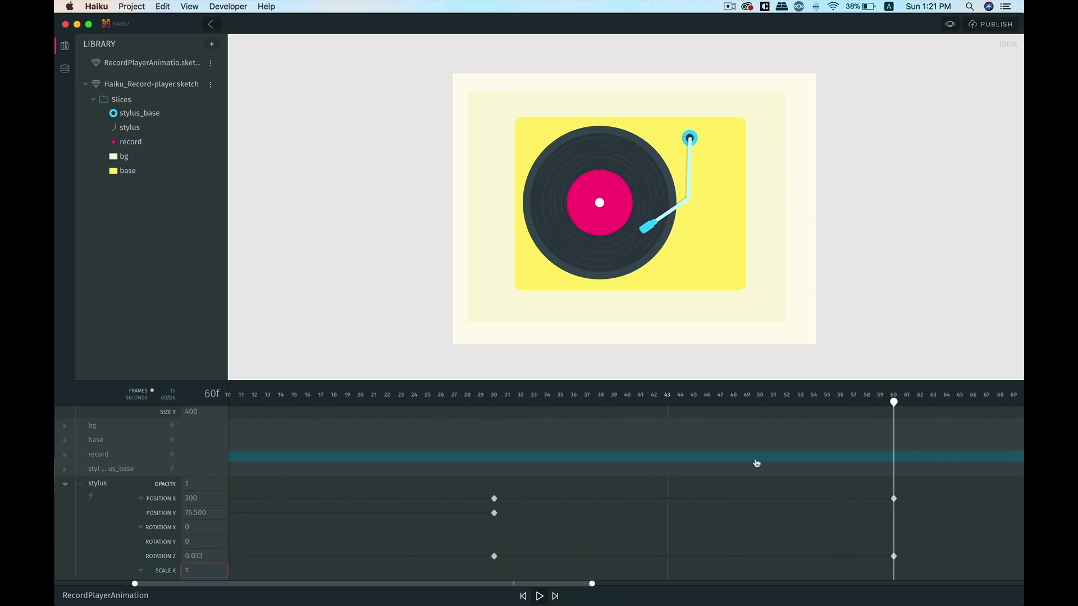
{"action": "left_click", "coordinate": [686, 202]}
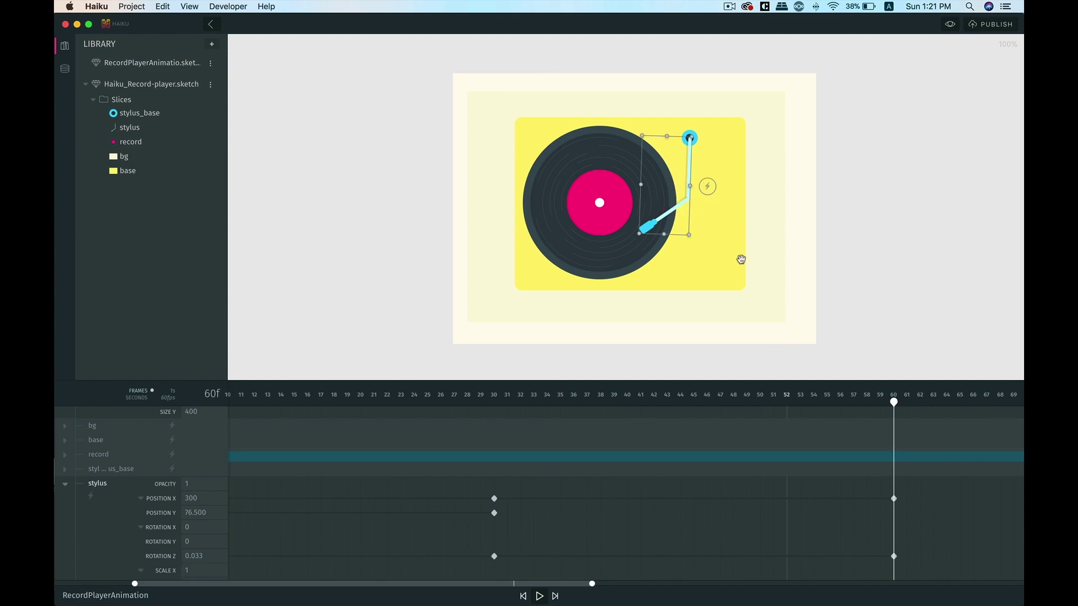
{"action": "key", "text": "Up"}
Apply an Ease Out Cubic tween to the stylus's Position X, Position Y and Rotation Z between frames 30 and 60.
{"action": "left_click", "coordinate": [801, 498]}
{"action": "key", "text": "shift"}
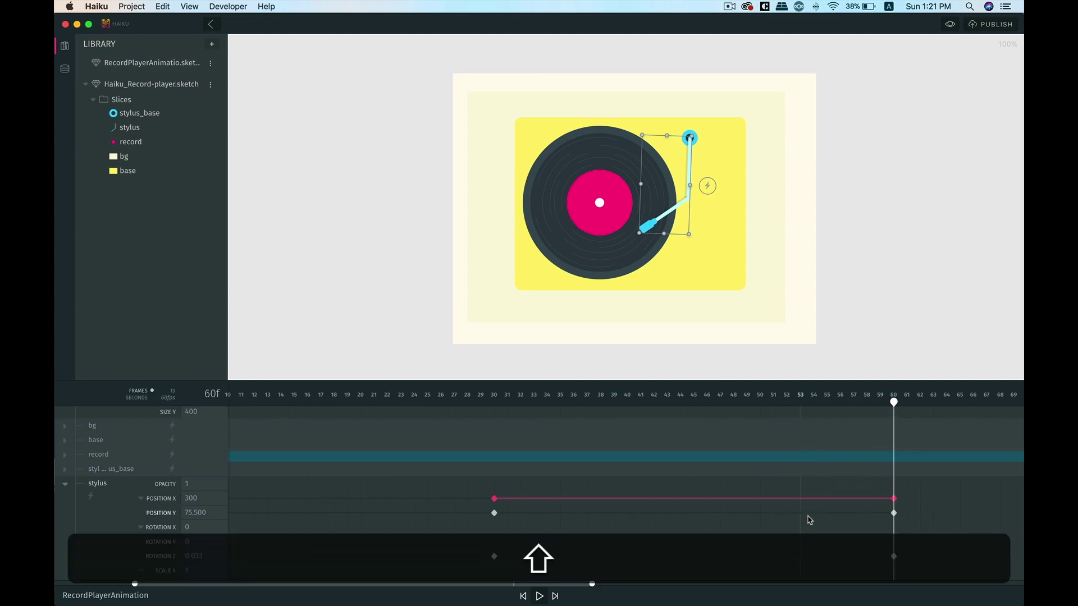
{"action": "left_click", "coordinate": [809, 513], "text": "shift"}
{"action": "left_click", "coordinate": [752, 558], "text": "shift"}
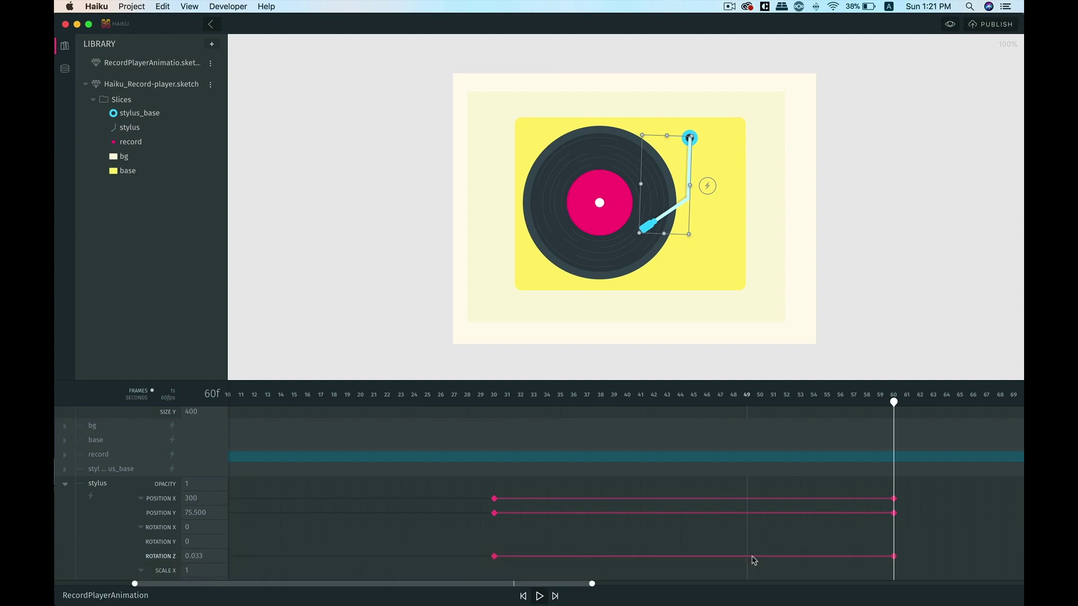
{"action": "right_click", "coordinate": [753, 559]}
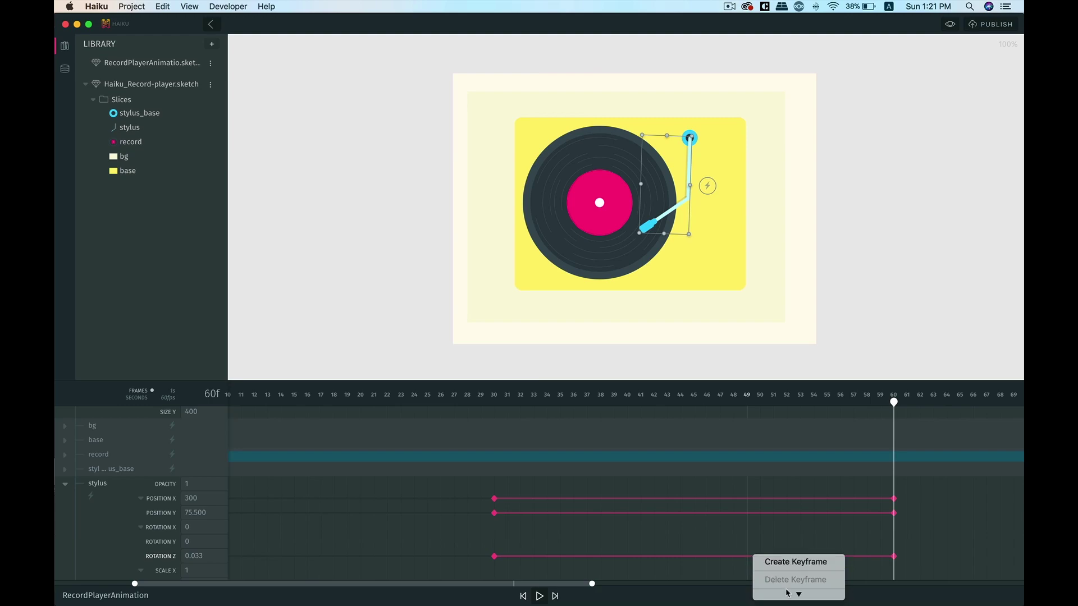
{"action": "mouse_move", "coordinate": [798, 596]}
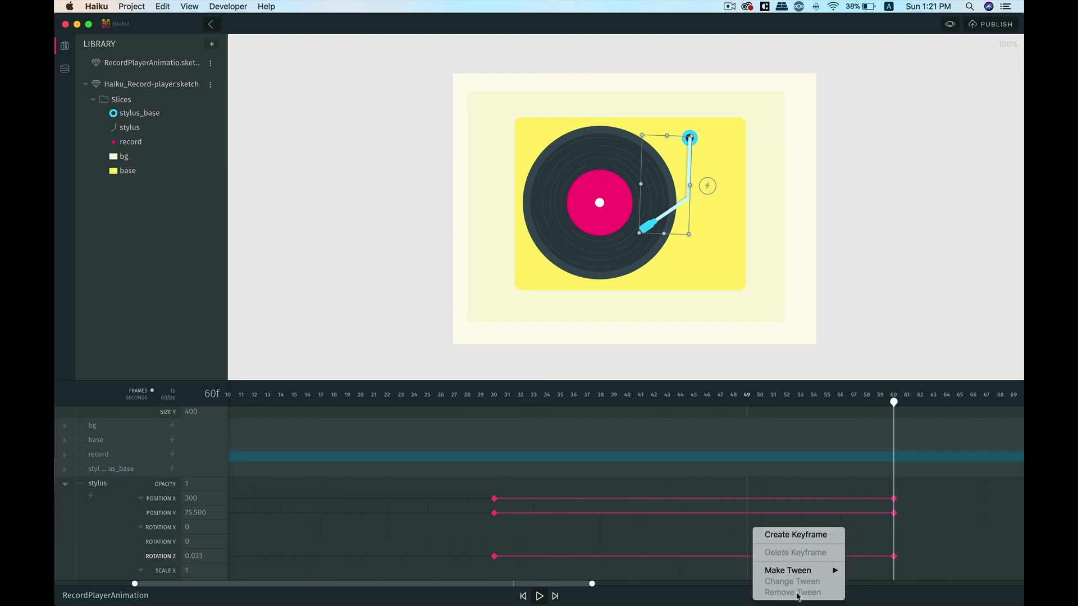
{"action": "mouse_move", "coordinate": [808, 571]}
{"action": "mouse_move", "coordinate": [908, 570]}
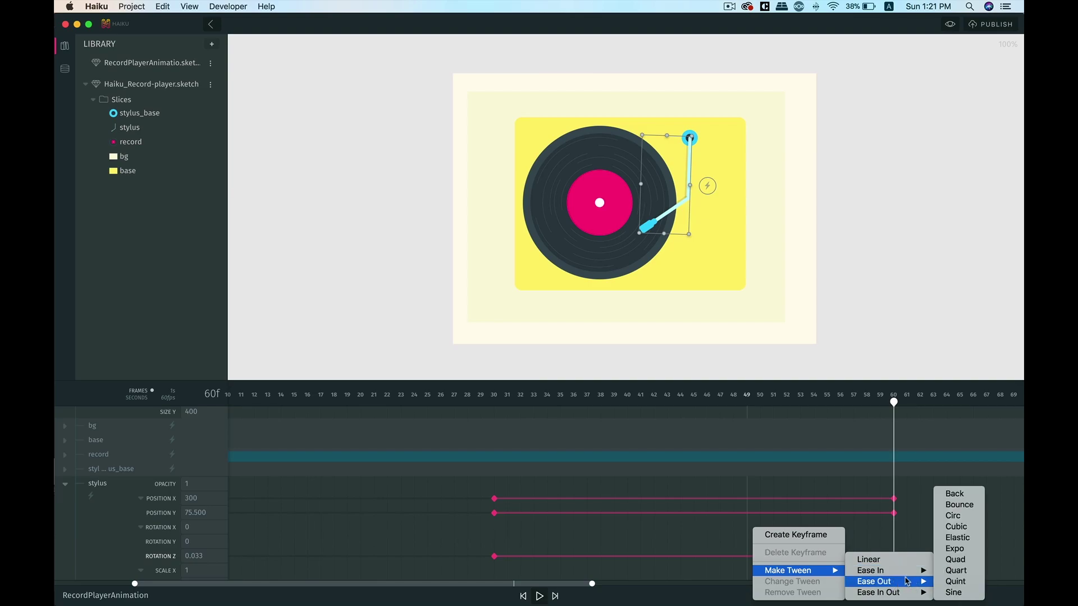
{"action": "left_click", "coordinate": [965, 527]}
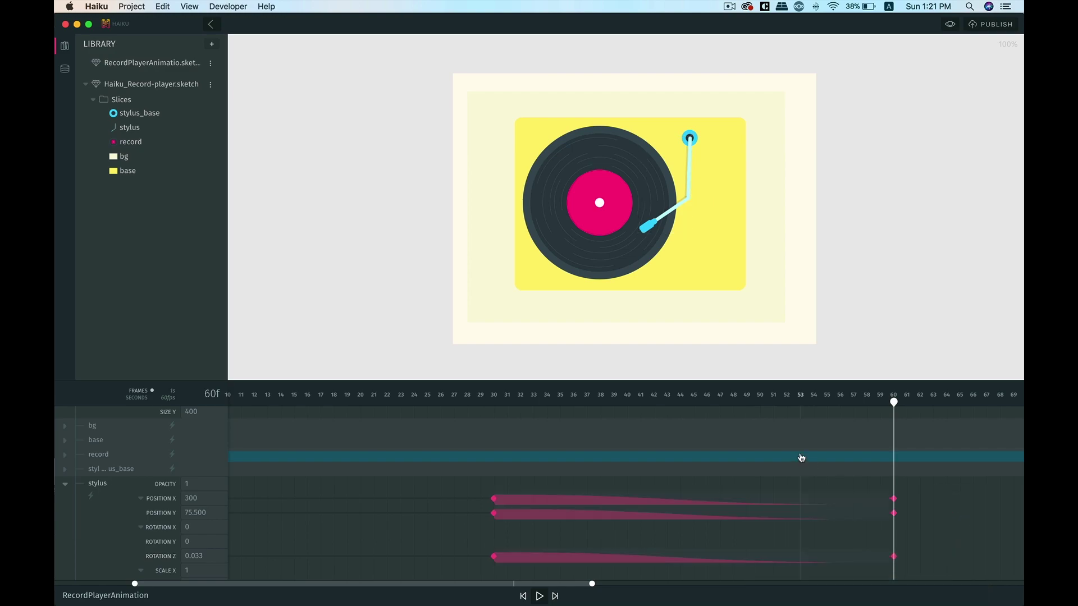
Play back the stylus movement twice from just before frame 30, and return the playhead to frame 60.
{"action": "left_click", "coordinate": [453, 404]}
{"action": "key", "text": "space"}
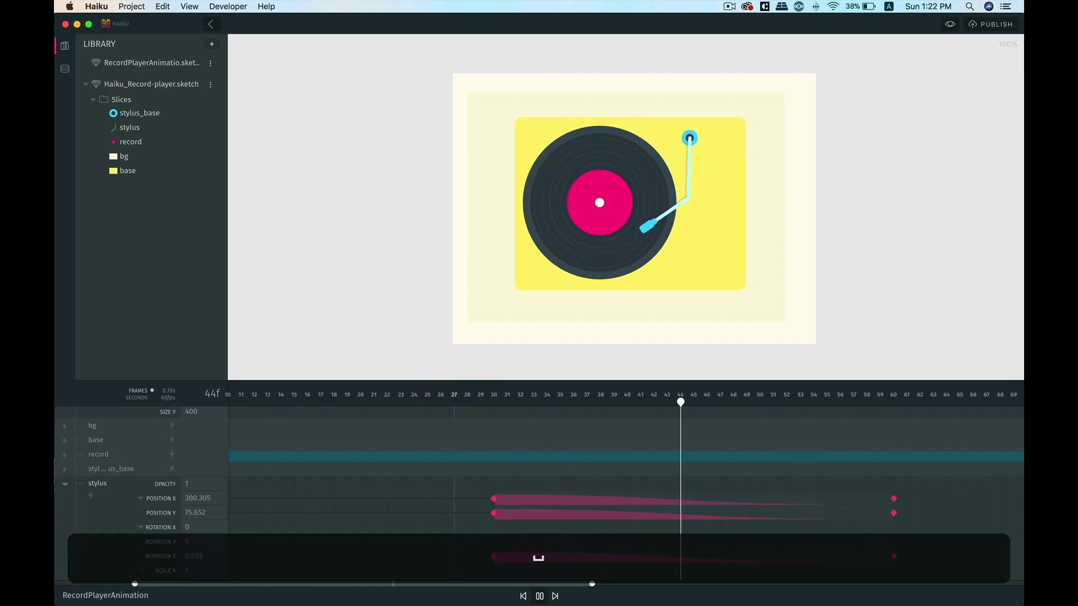
{"action": "scroll", "coordinate": [406, 474], "scroll_direction": "left", "scroll_amount": 10}
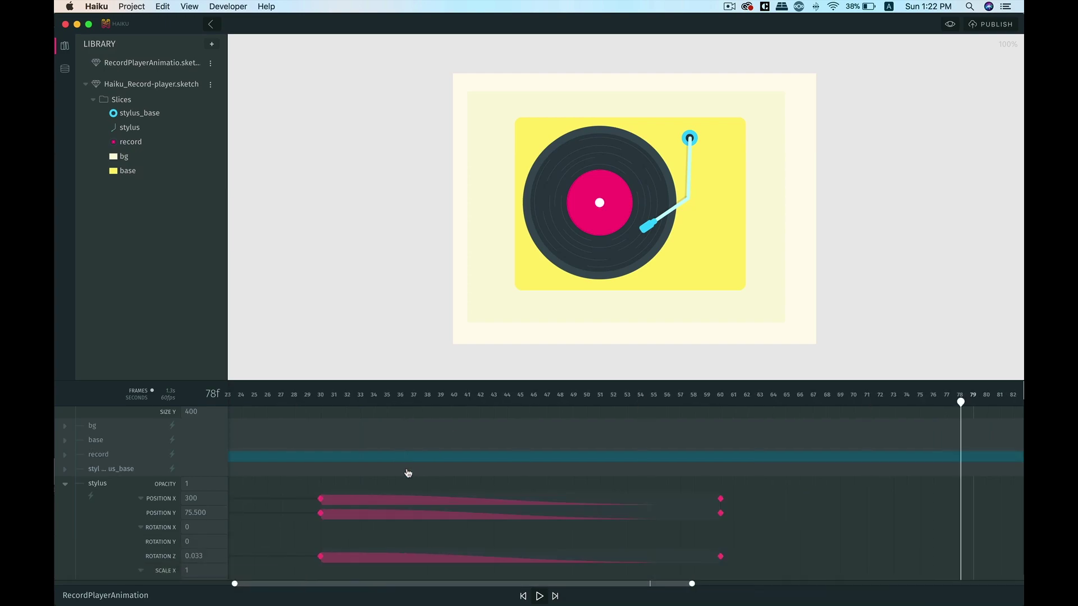
{"action": "left_click", "coordinate": [389, 403]}
{"action": "key", "text": "space"}
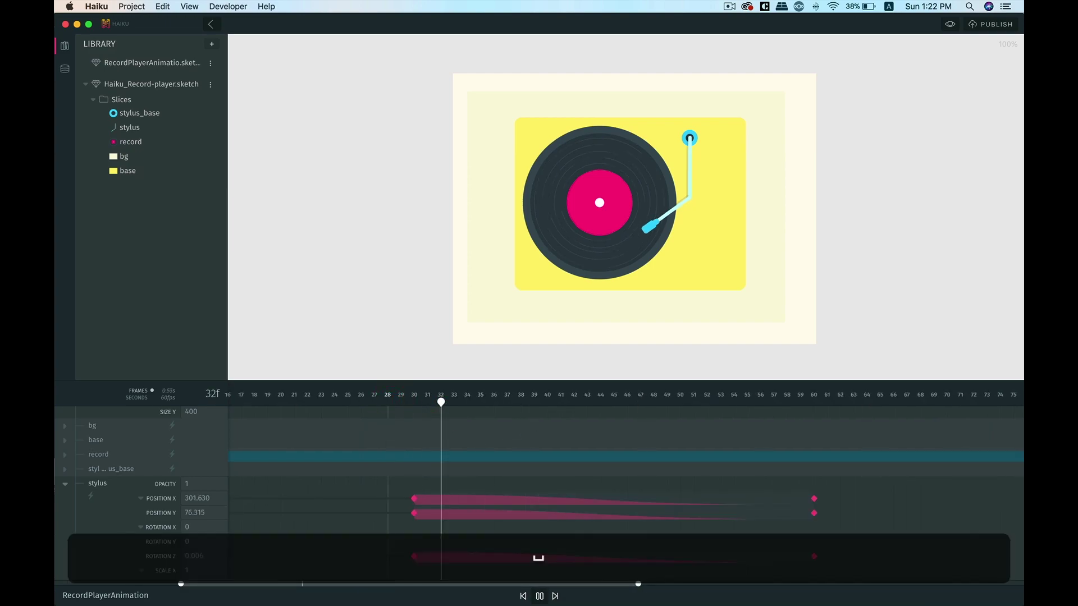
{"action": "scroll", "coordinate": [601, 493], "scroll_direction": "right", "scroll_amount": 6}
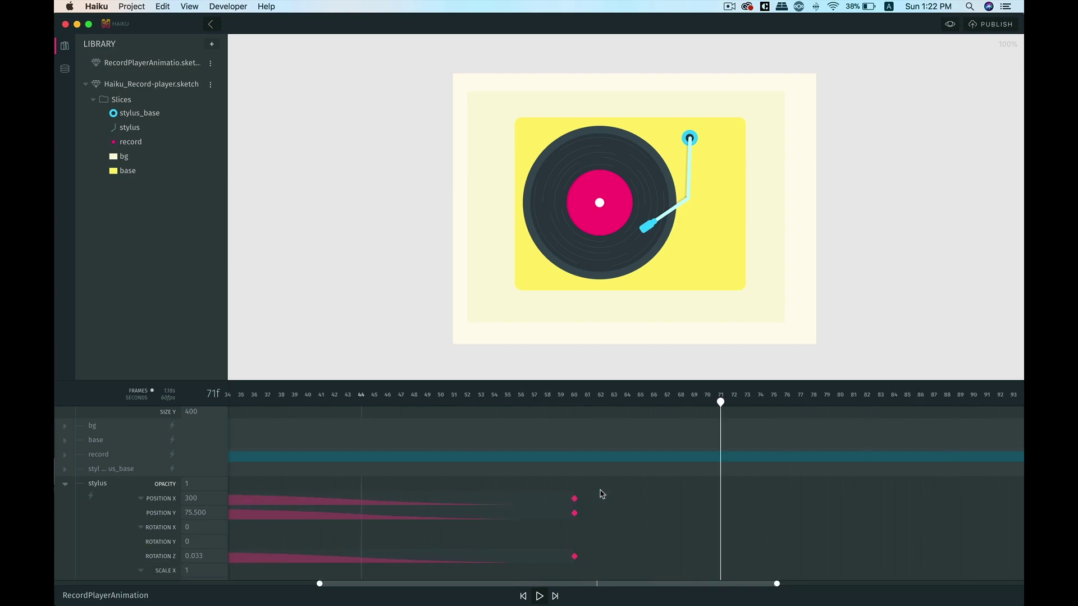
{"action": "left_click", "coordinate": [403, 402]}
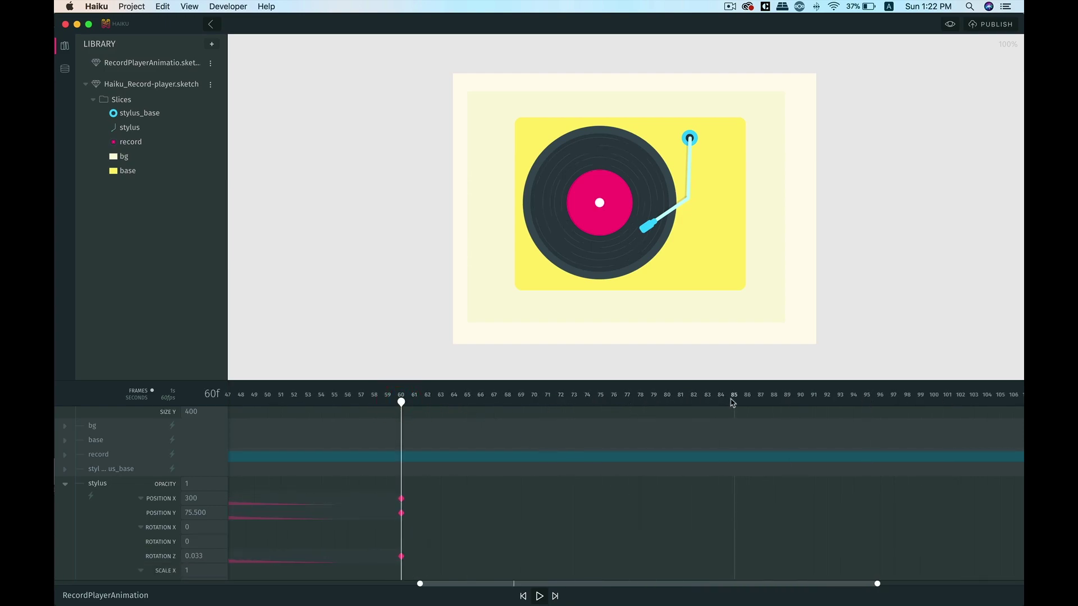
At frame 90, nudge the stylus to Position X 298 and Position Y 74.5.
{"action": "left_click", "coordinate": [800, 402]}
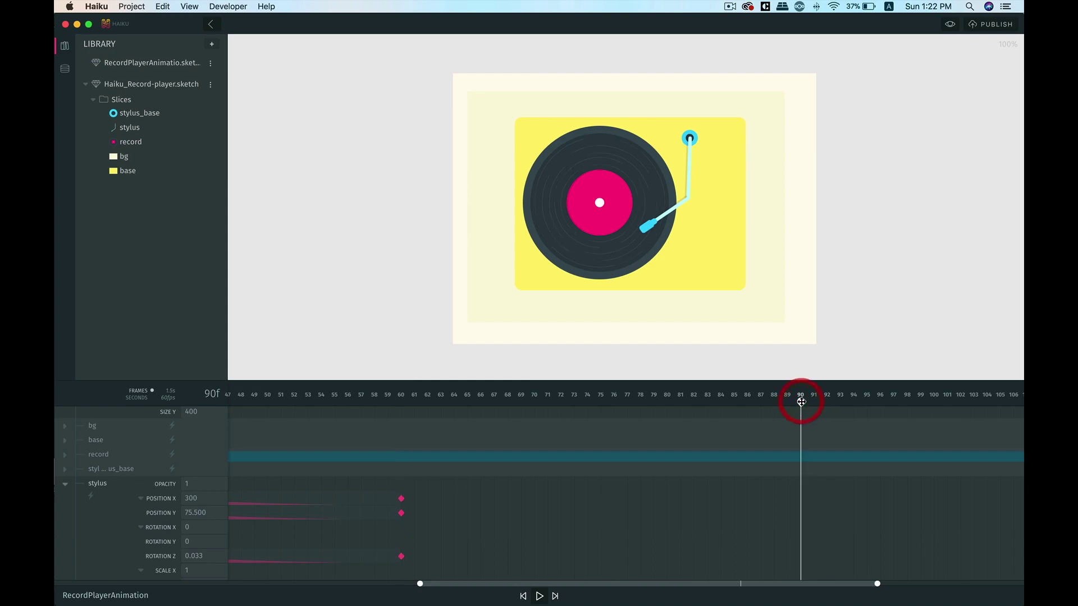
{"action": "left_click", "coordinate": [197, 503]}
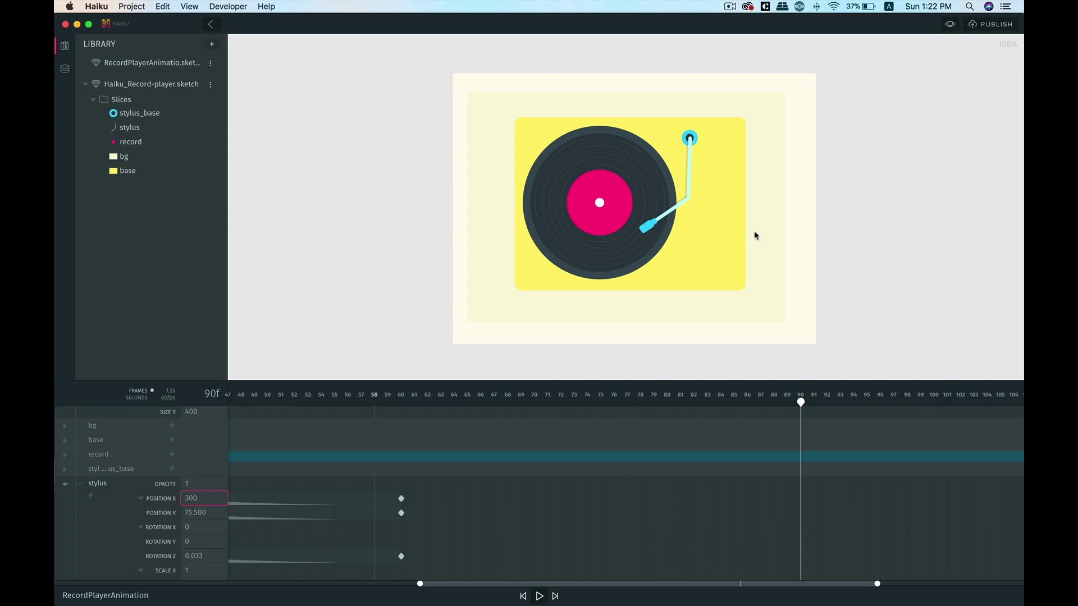
{"action": "left_click_drag", "start_coordinate": [689, 180], "coordinate": [690, 179]}
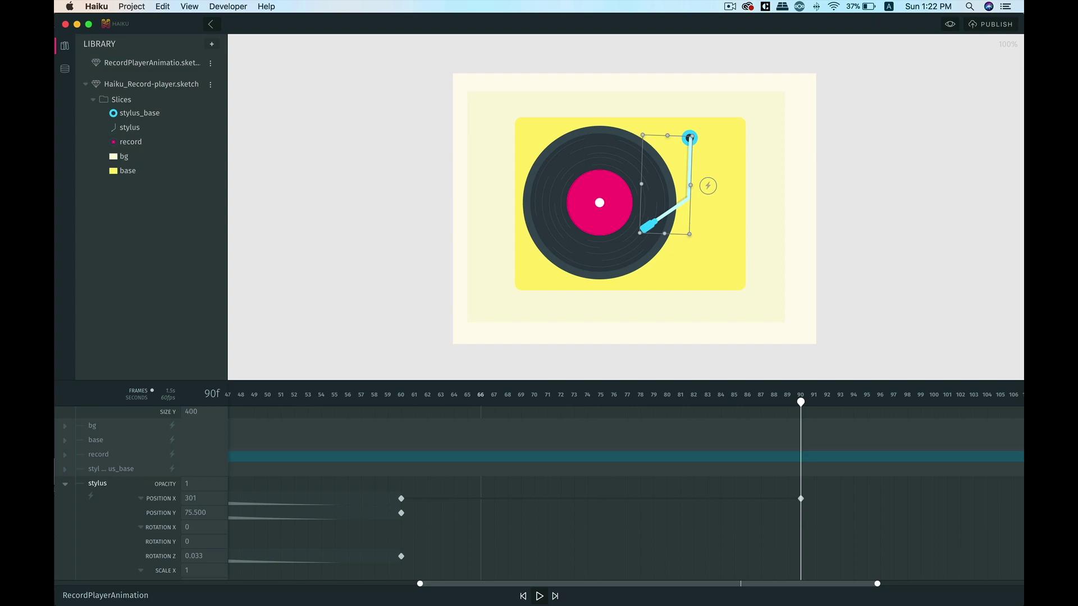
{"action": "key", "text": "Left"}
{"action": "key", "text": "Left"}
{"action": "key", "text": "Left"}
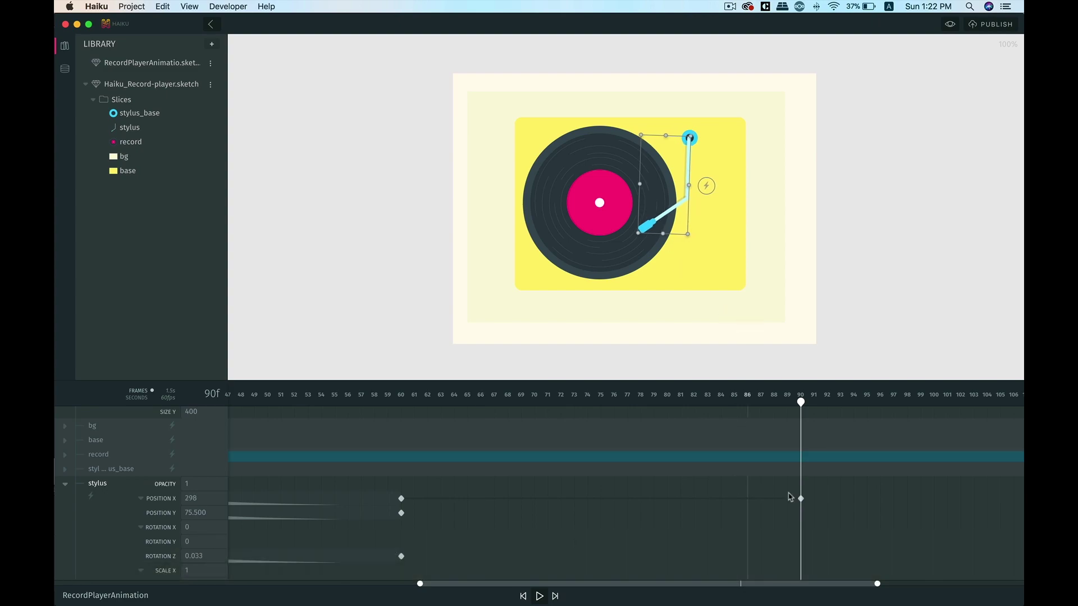
{"action": "key", "text": "Up"}
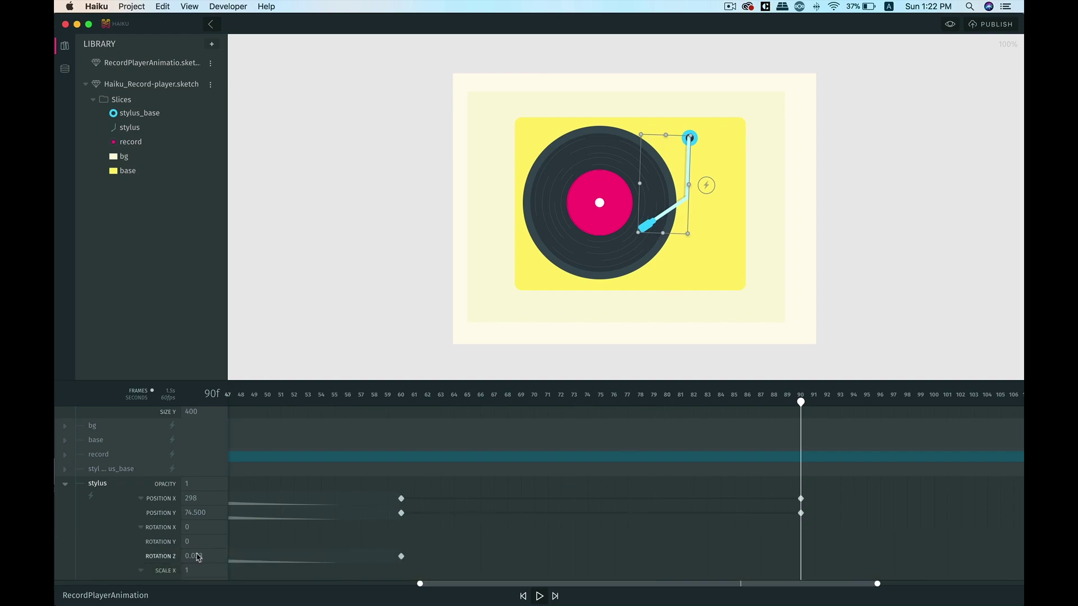
Set the stylus's Rotation Z to 0.05 at frame 90.
{"action": "left_click", "coordinate": [193, 559]}
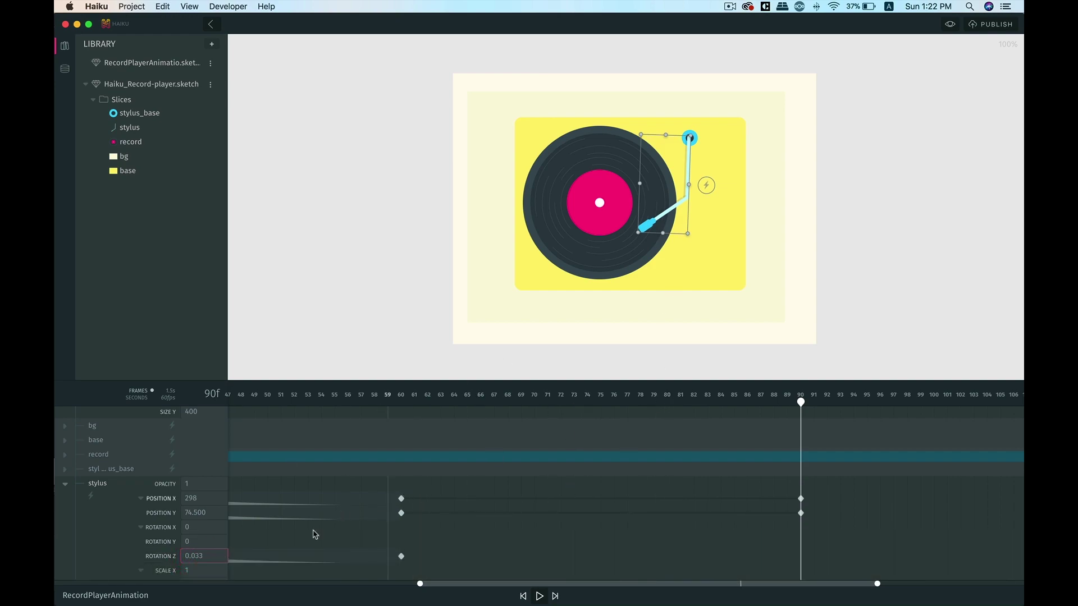
{"action": "key", "text": "Return"}
{"action": "key", "text": "Right"}
{"action": "key", "text": "BackSpace"}
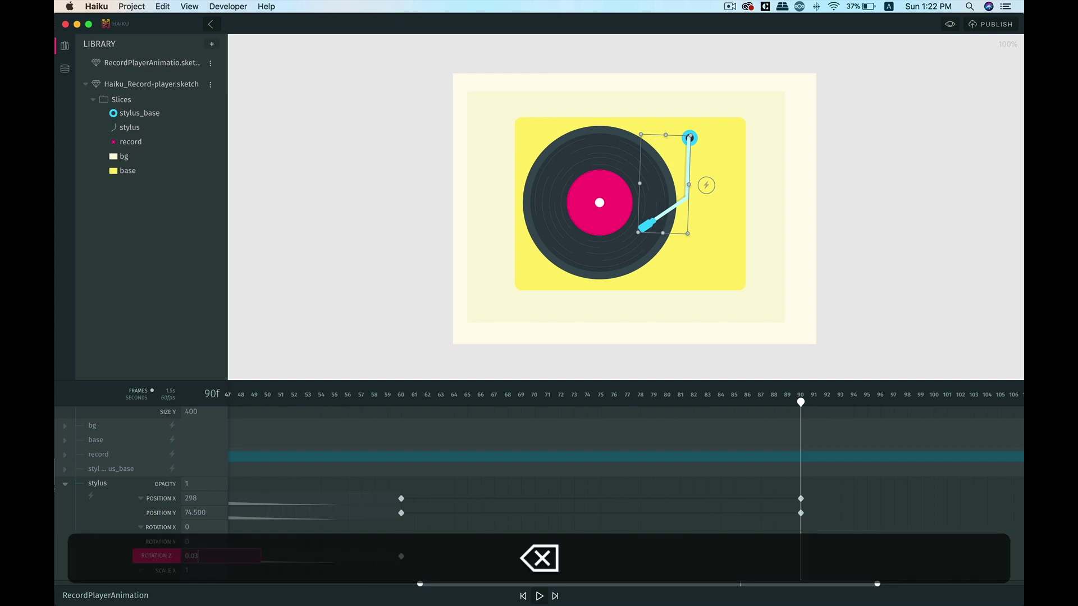
{"action": "type", "text": "5"}
{"action": "key", "text": "Return"}
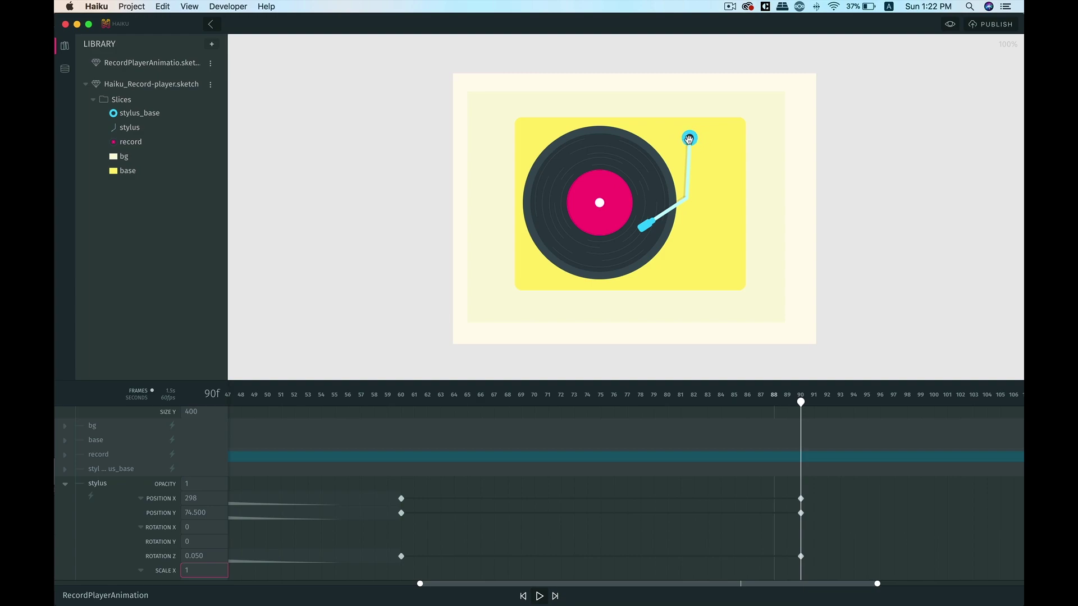
Apply an Ease Out Cubic tween to the stylus's Position X, Position Y and Rotation Z between frames 60 and 90.
{"action": "left_click", "coordinate": [663, 498]}
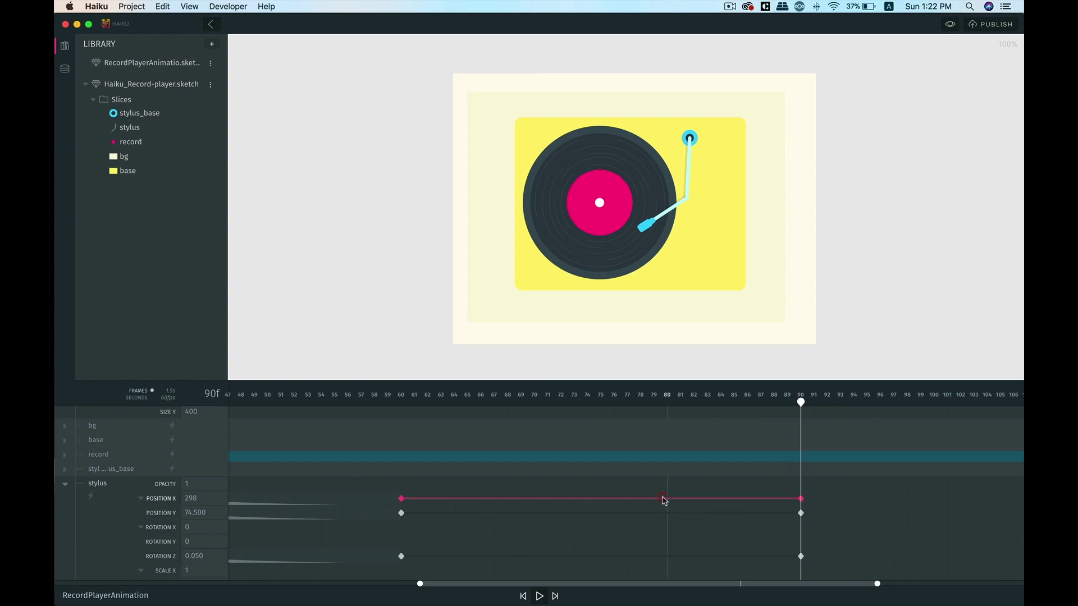
{"action": "key", "text": "shift"}
{"action": "left_click", "coordinate": [663, 513], "text": "shift"}
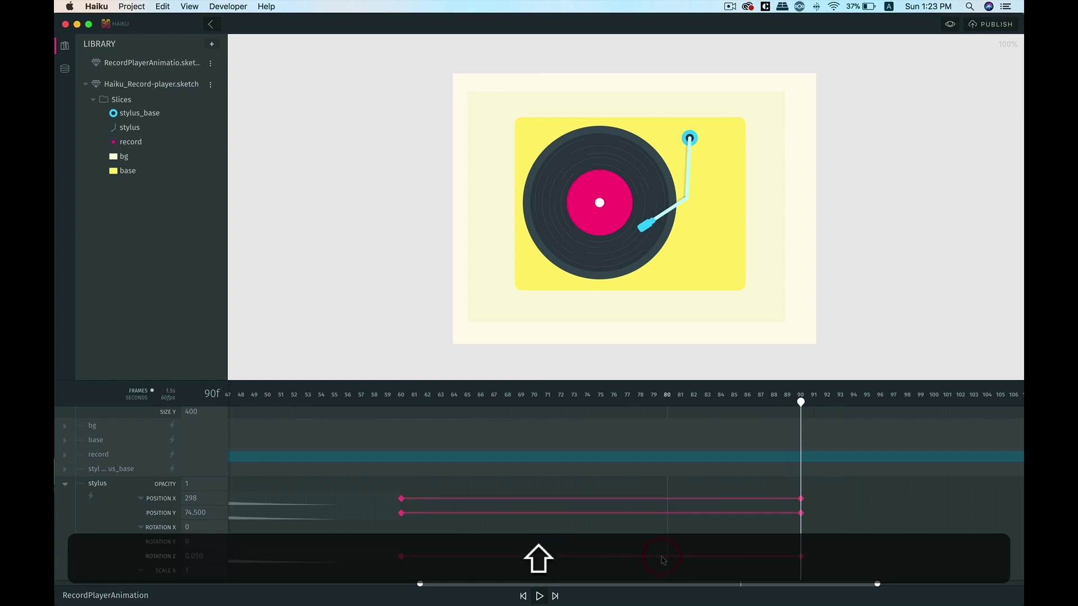
{"action": "right_click", "coordinate": [662, 556]}
{"action": "mouse_move", "coordinate": [712, 588]}
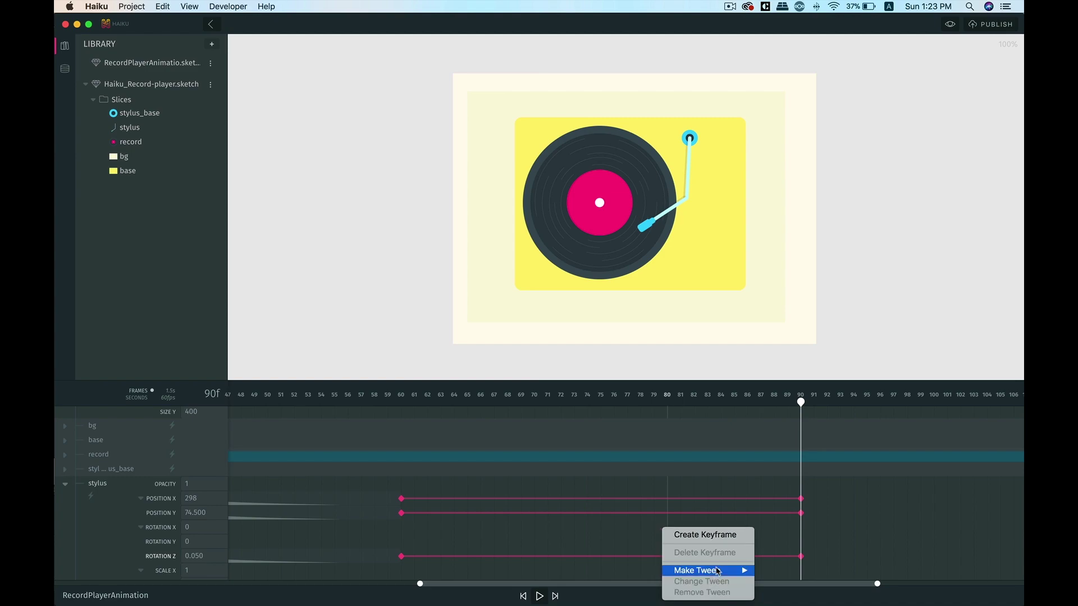
{"action": "mouse_move", "coordinate": [724, 570]}
{"action": "mouse_move", "coordinate": [814, 581]}
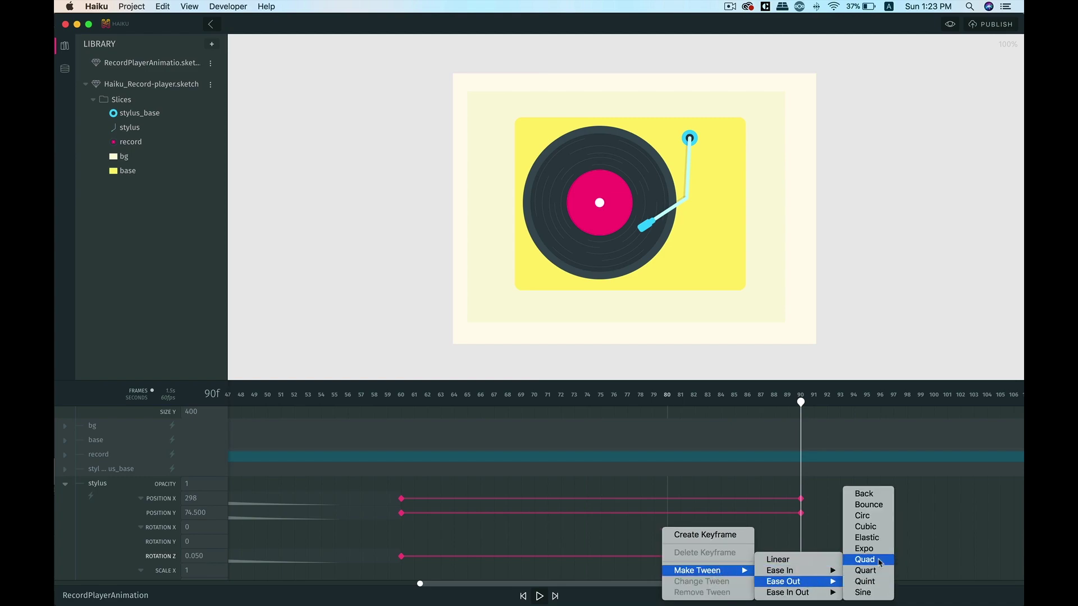
{"action": "left_click", "coordinate": [879, 528]}
Compare the stylus at frame 120 with its starting Position X, Position Y and Rotation Z values at frame 0.
{"action": "scroll", "coordinate": [790, 548], "scroll_direction": "right", "scroll_amount": 2}
{"action": "scroll", "coordinate": [790, 549], "scroll_direction": "right", "scroll_amount": 5}
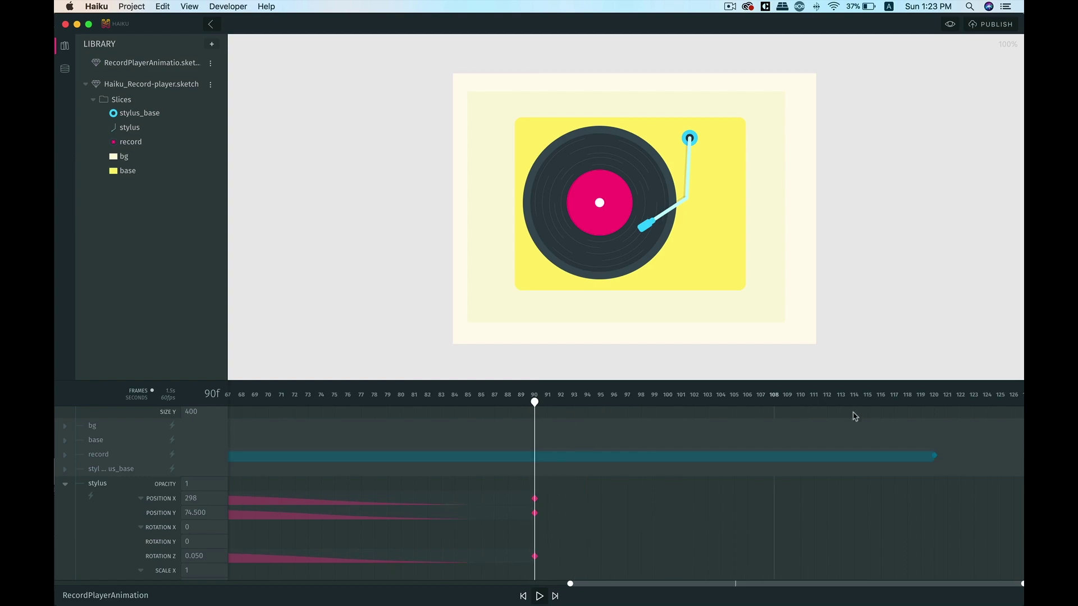
{"action": "left_click", "coordinate": [935, 400]}
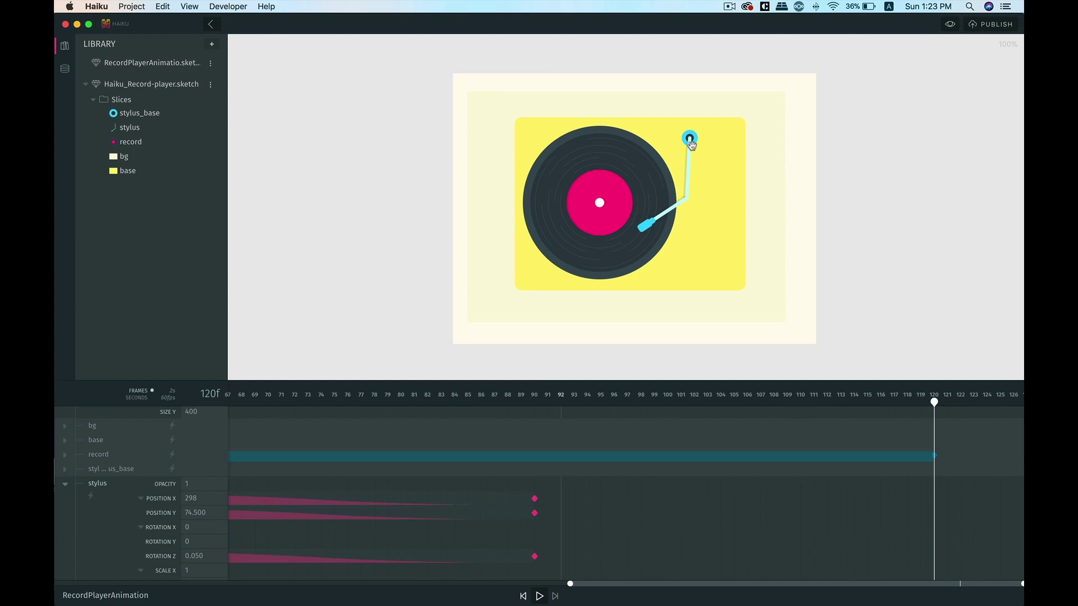
{"action": "scroll", "coordinate": [722, 472], "scroll_direction": "left", "scroll_amount": 10}
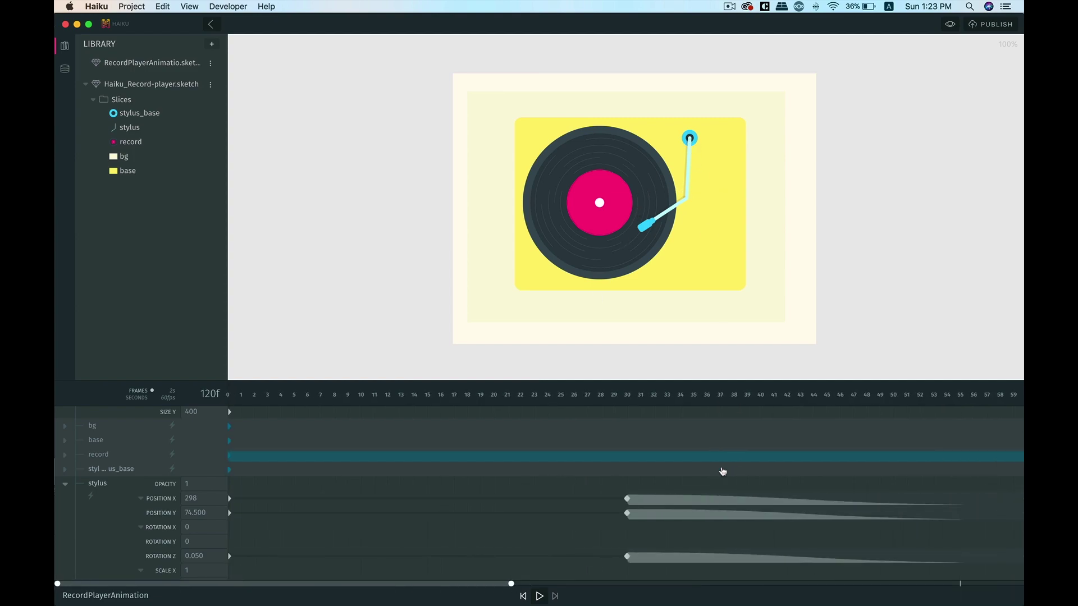
{"action": "left_click", "coordinate": [229, 401]}
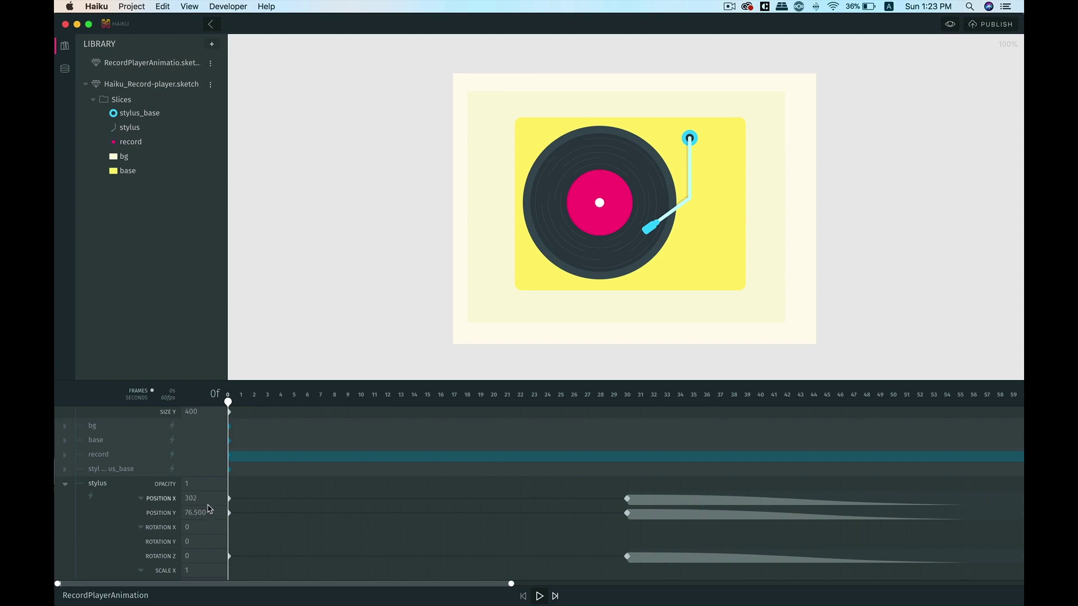
Set the stylus's Position X to 302 at frame 120.
{"action": "scroll", "coordinate": [456, 535], "scroll_direction": "right", "scroll_amount": 10}
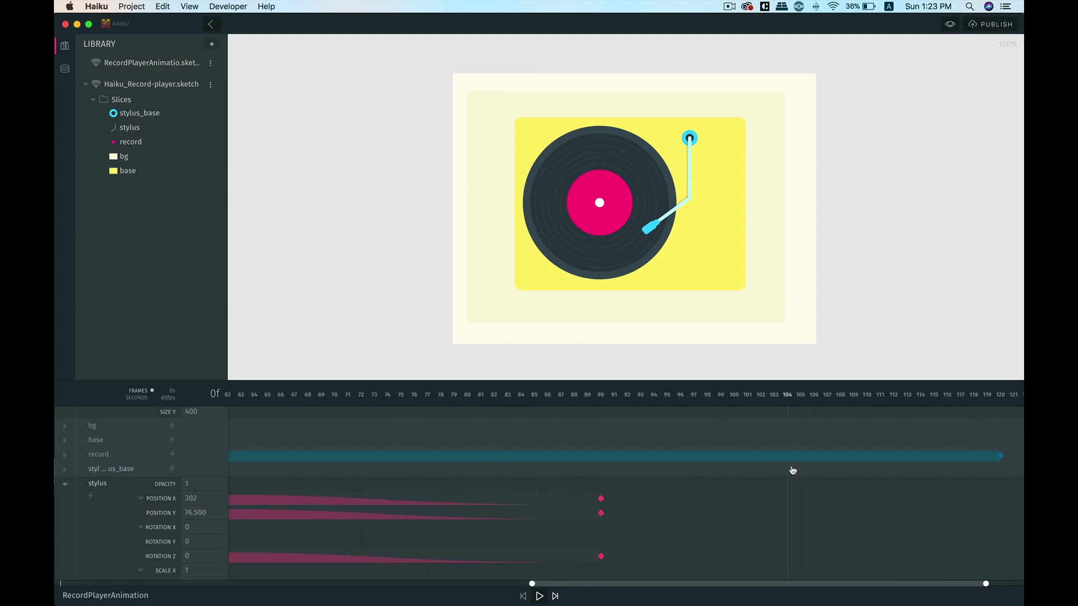
{"action": "left_click", "coordinate": [1000, 398]}
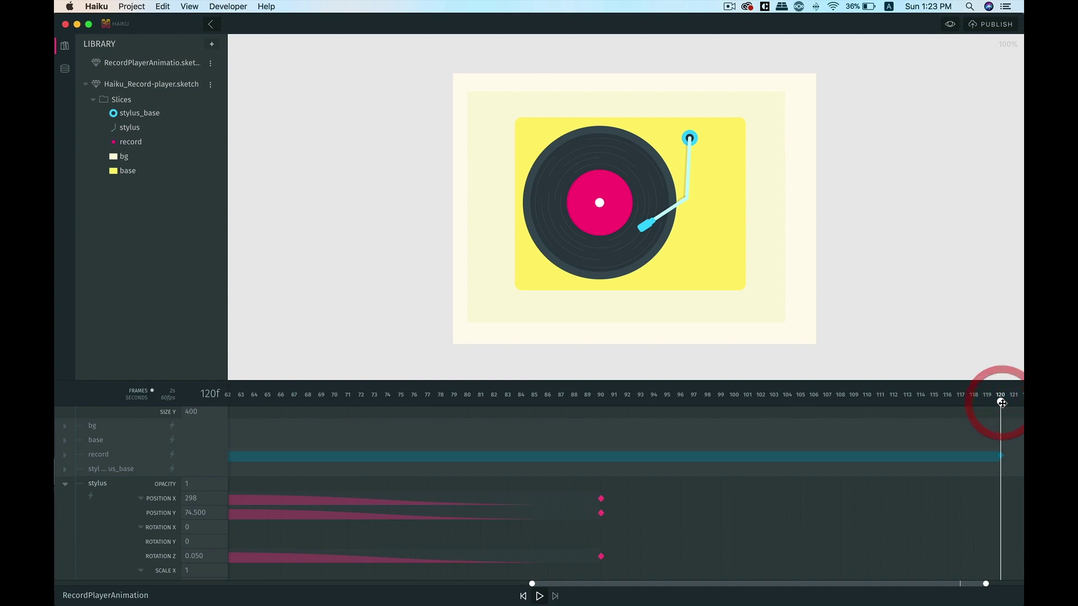
{"action": "left_click", "coordinate": [194, 499]}
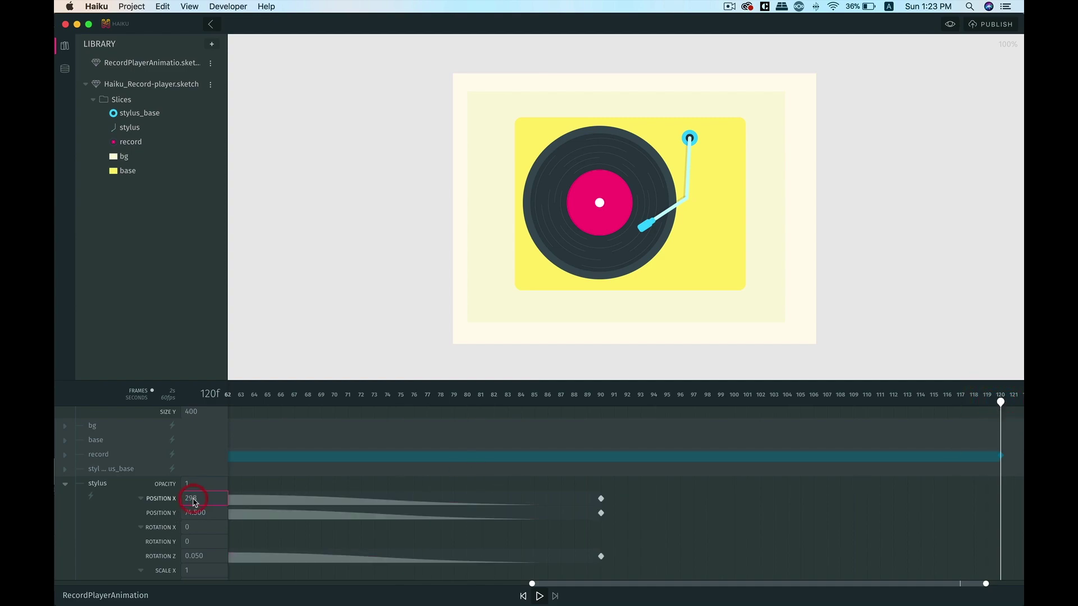
{"action": "key", "text": "Return"}
{"action": "type", "text": "302"}
{"action": "key", "text": "Return"}
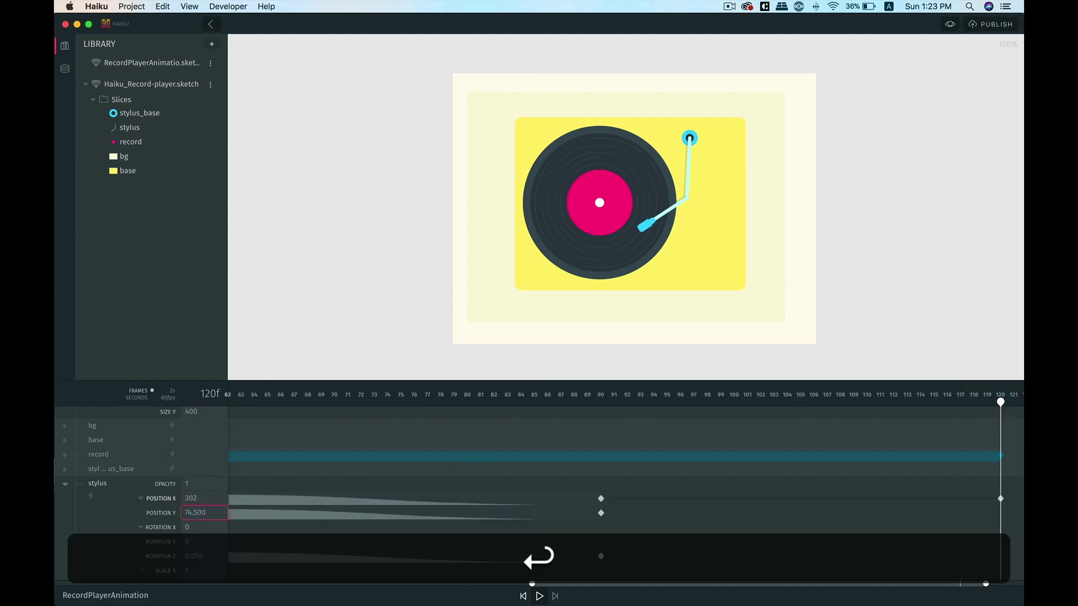
Set the stylus's Position Y to 76.5 at frame 120.
{"action": "key", "text": "Return"}
{"action": "type", "text": "7"}
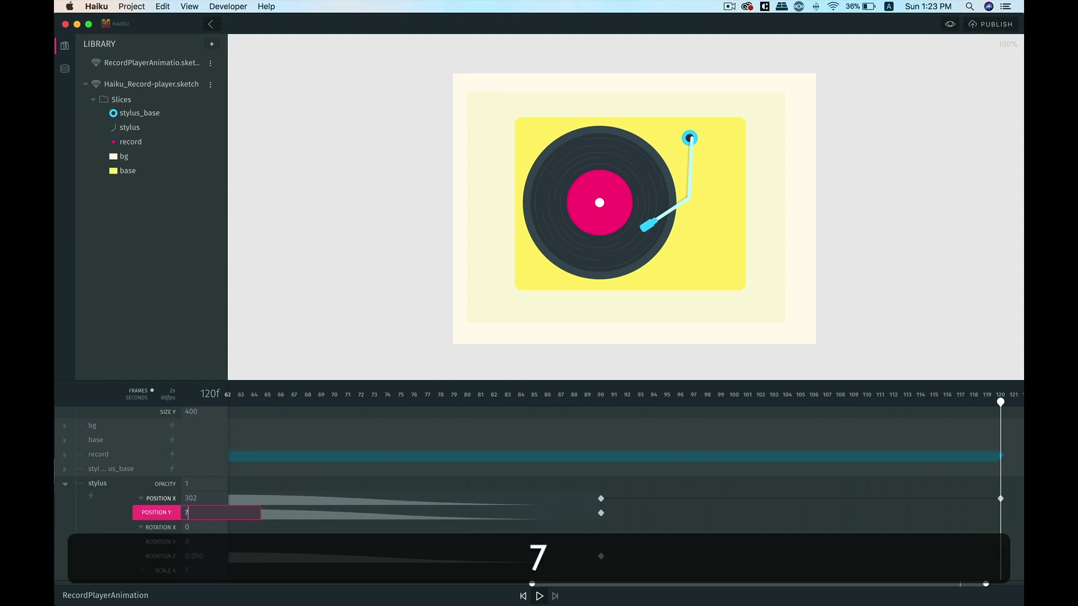
{"action": "type", "text": "6.5"}
{"action": "key", "text": "Return"}
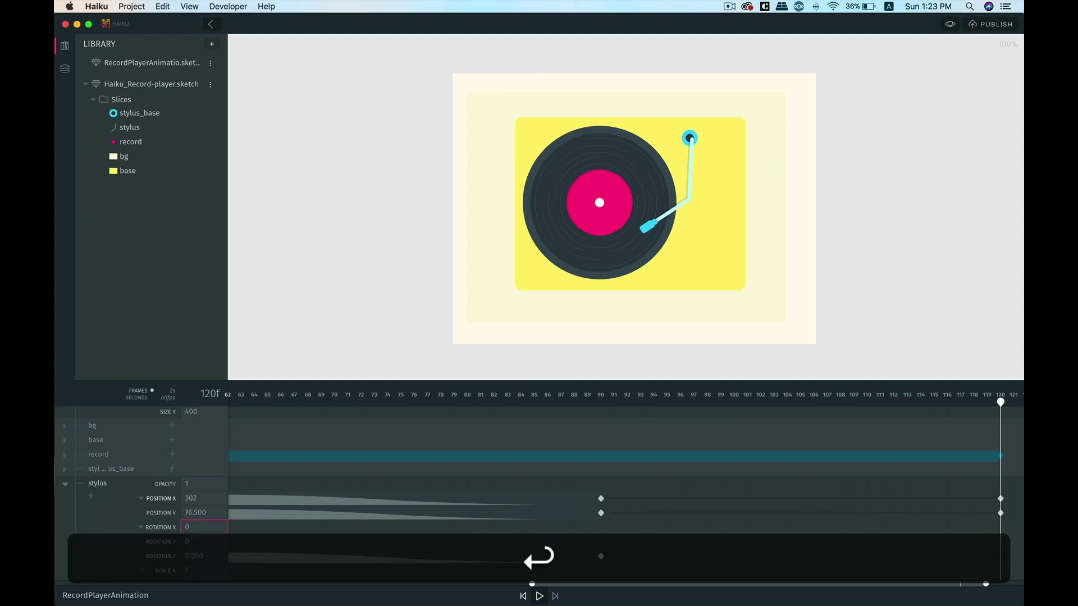
Set the stylus's Rotation Z to 0 at frame 120.
{"action": "scroll", "coordinate": [203, 545], "scroll_direction": "down", "scroll_amount": 1}
{"action": "left_click", "coordinate": [201, 545]}
{"action": "key", "text": "Return"}
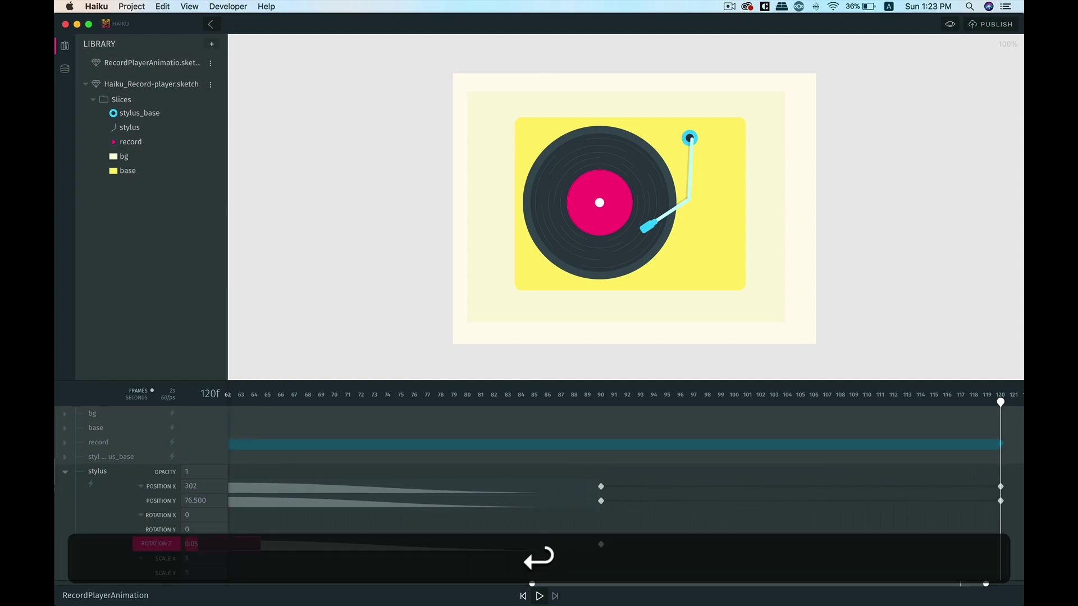
{"action": "type", "text": "0"}
{"action": "key", "text": "Return"}
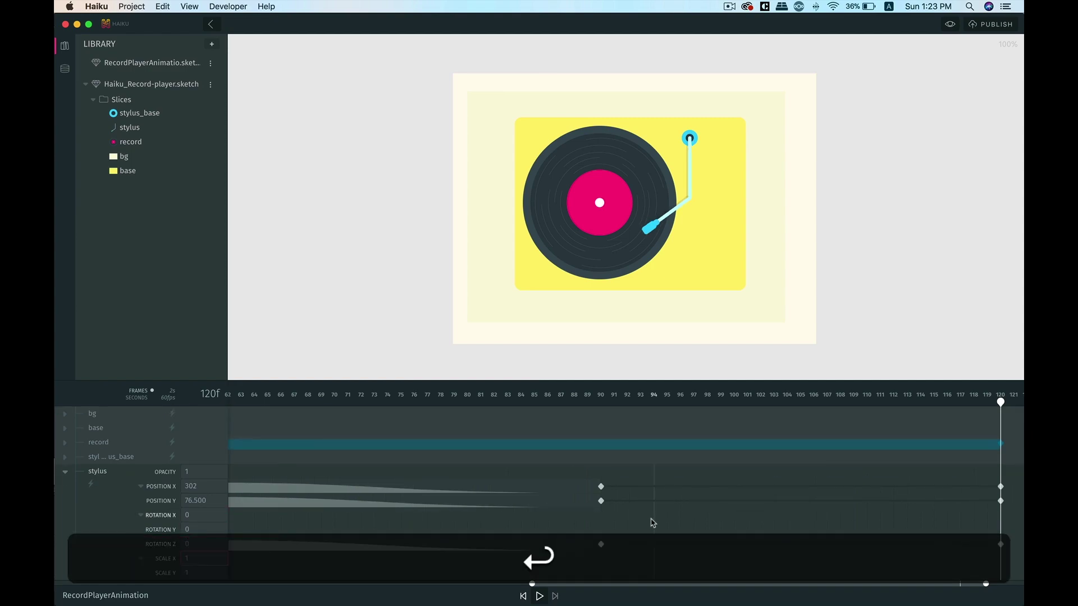
Apply an Ease Out Cubic tween to the stylus's Position X, Position Y and Rotation Z between frames 90 and 120.
{"action": "left_click", "coordinate": [842, 486]}
{"action": "left_click", "coordinate": [843, 500], "text": "shift"}
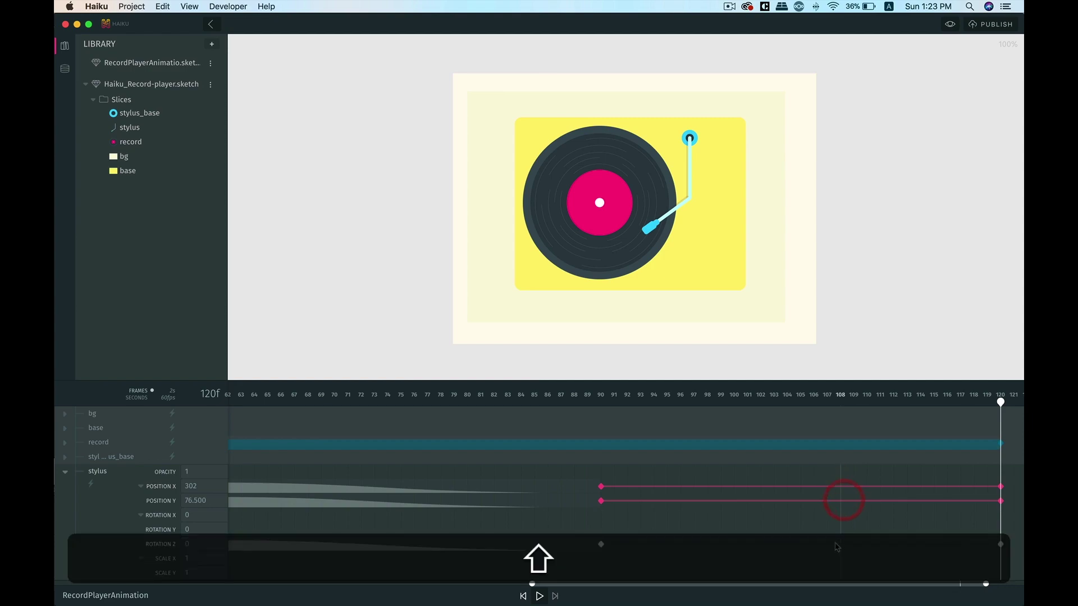
{"action": "right_click", "coordinate": [836, 546]}
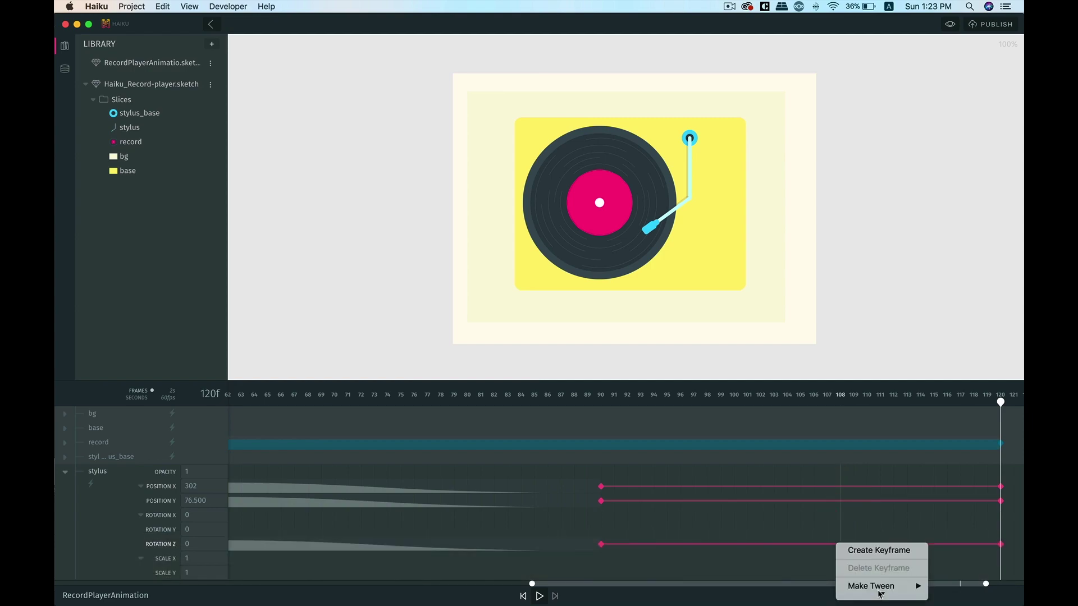
{"action": "mouse_move", "coordinate": [877, 585]}
{"action": "mouse_move", "coordinate": [965, 583]}
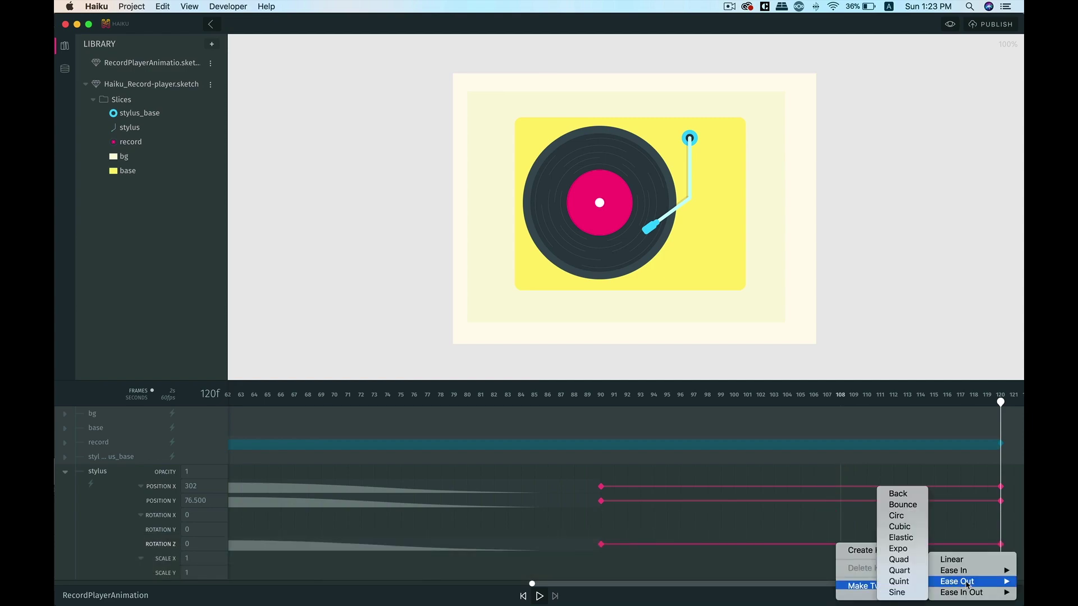
{"action": "left_click", "coordinate": [900, 526]}
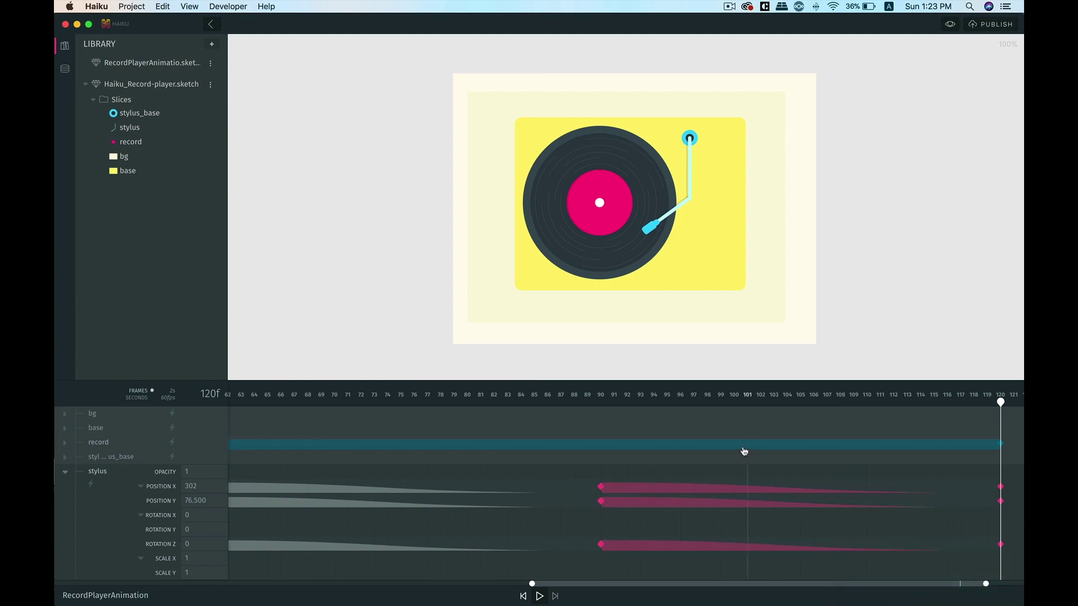
Publish the record player animation from preview mode and open its share link in the Firefox browser.
{"action": "left_click", "coordinate": [949, 25]}
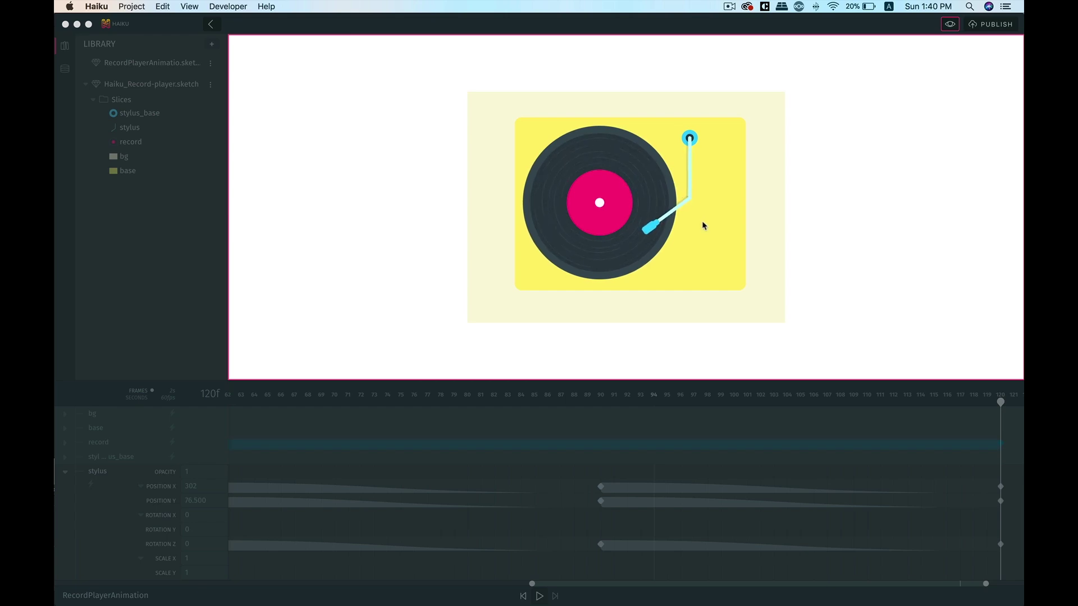
{"action": "left_click", "coordinate": [994, 26]}
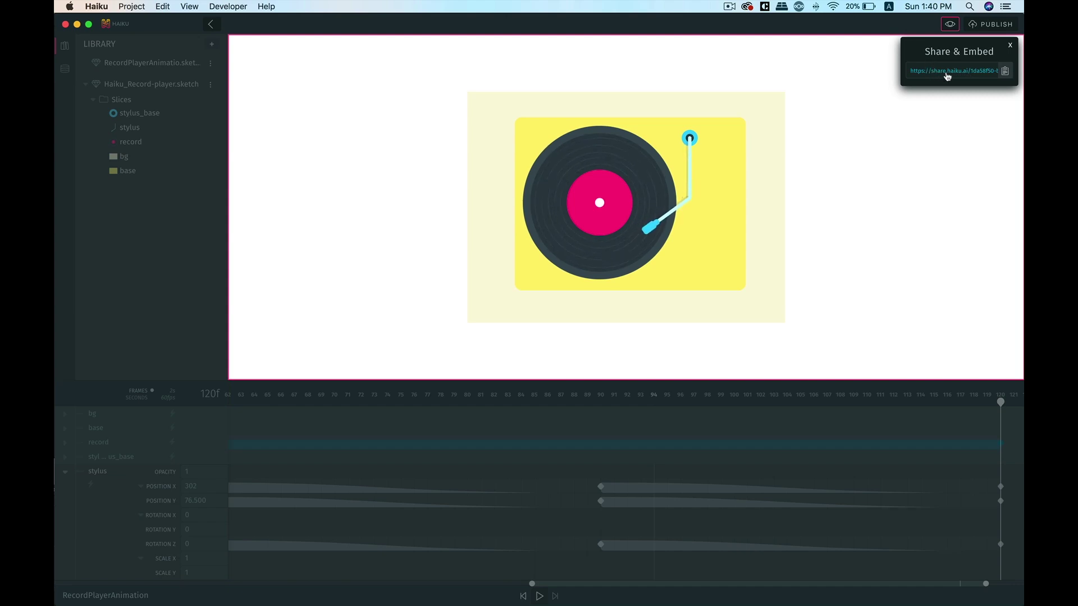
{"action": "left_click", "coordinate": [960, 77]}
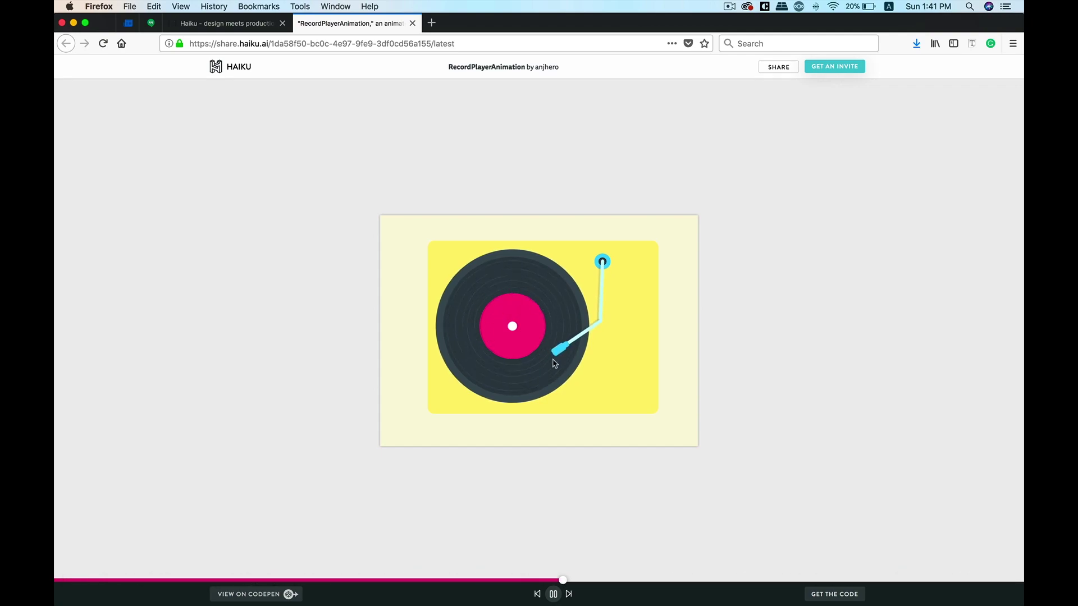
{"action": "left_click", "coordinate": [409, 43]}
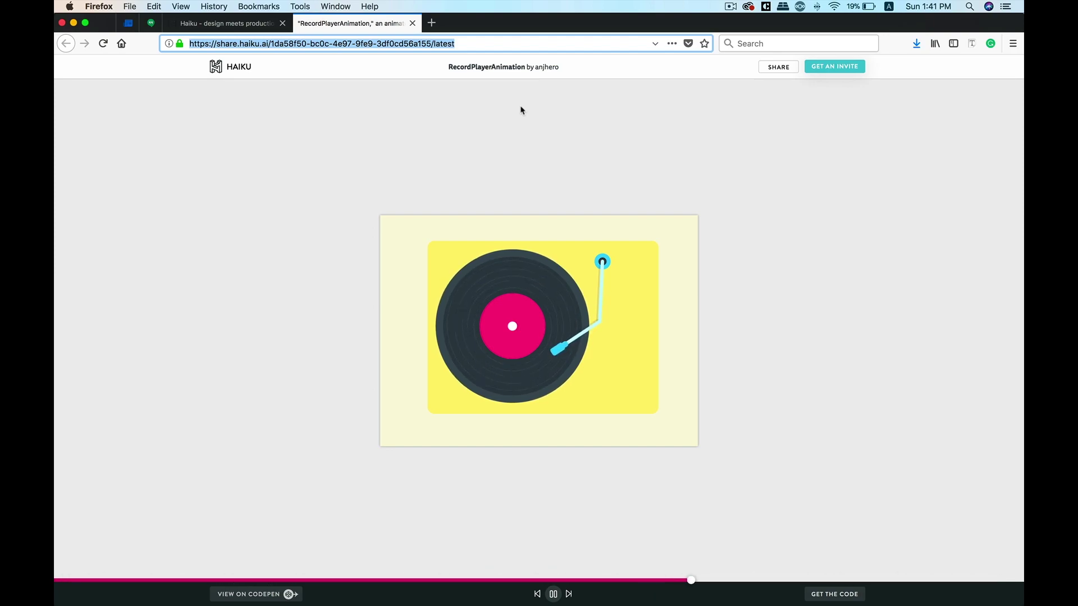
Show the code for the shared animation and examine the React installation commands and example use.
{"action": "left_click", "coordinate": [831, 599]}
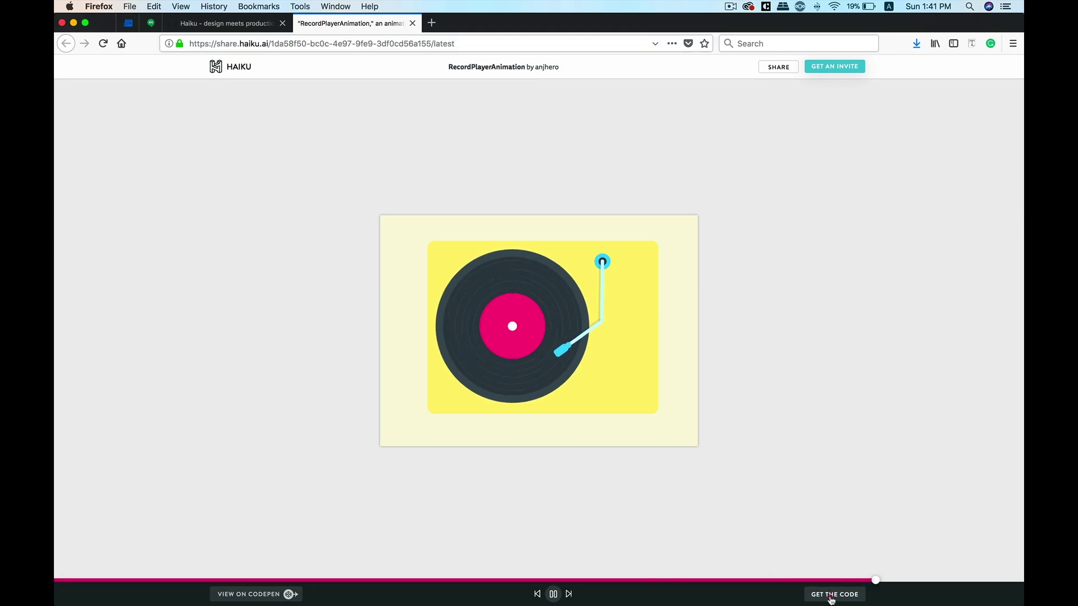
{"action": "left_click", "coordinate": [831, 600]}
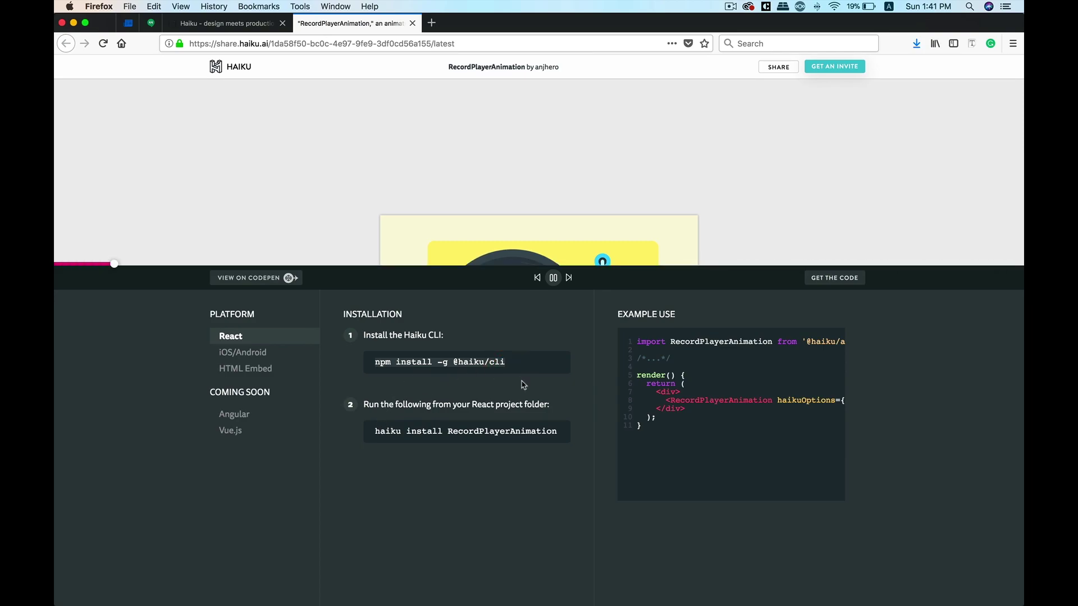
{"action": "left_click", "coordinate": [656, 422]}
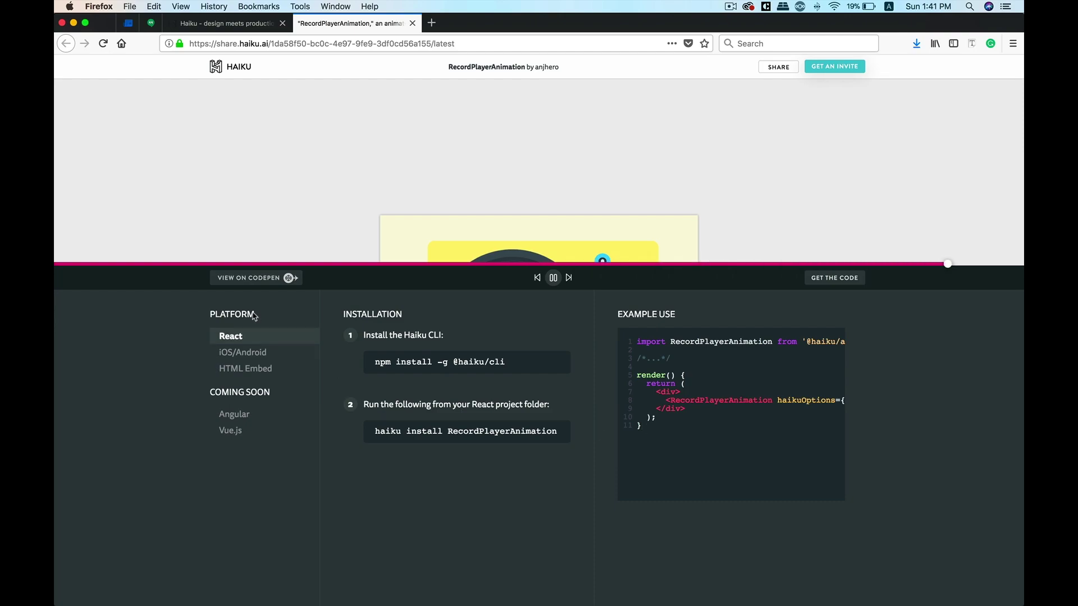
Examine the iOS/Android instructions and highlight the full HTML Embed snippet, closing the code section when done.
{"action": "left_click", "coordinate": [274, 358]}
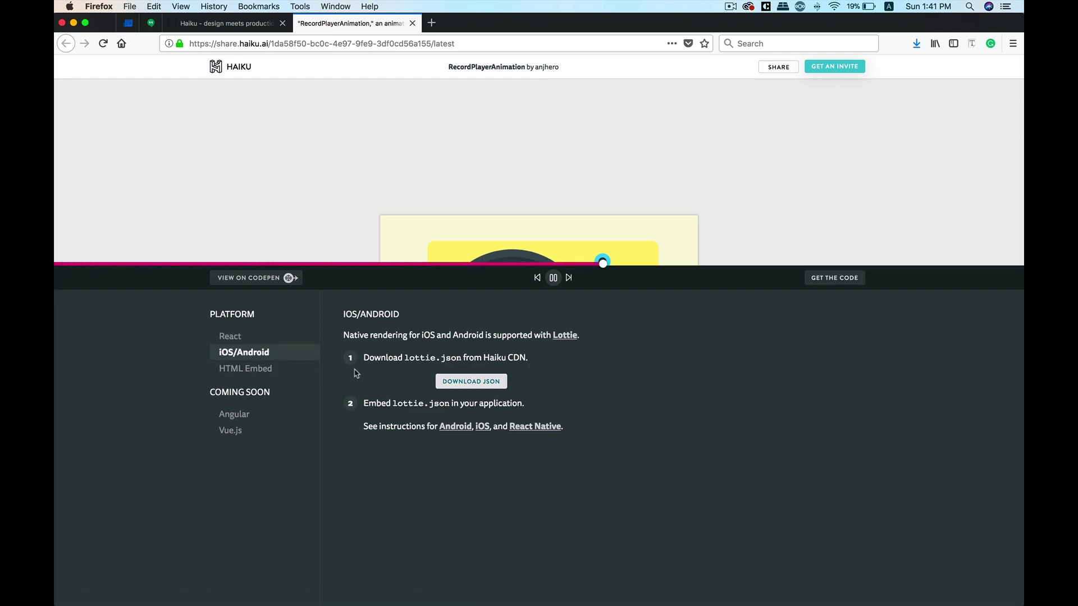
{"action": "left_click", "coordinate": [264, 372]}
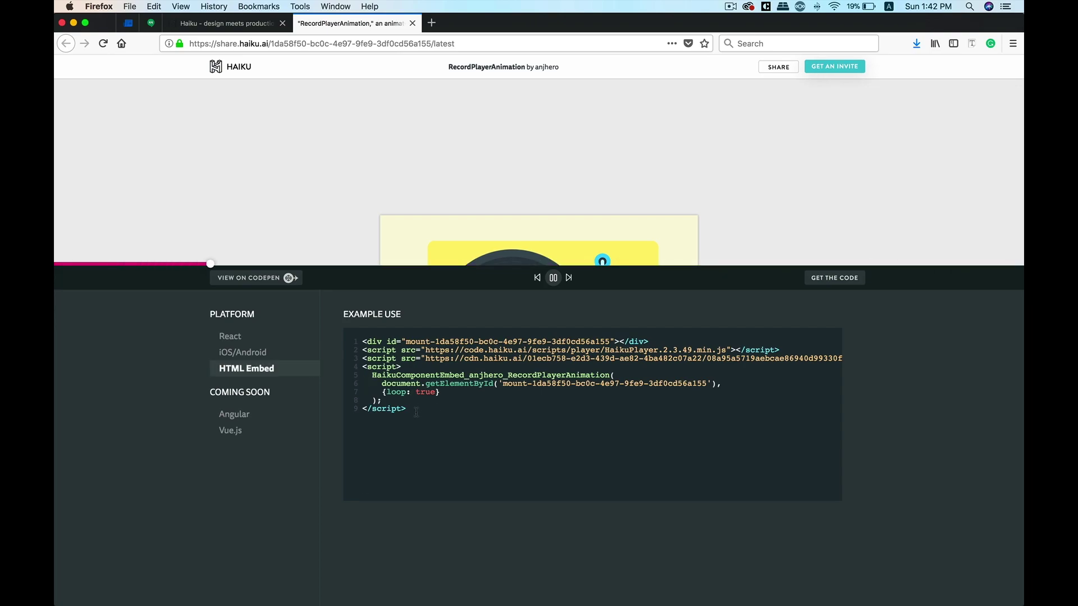
{"action": "left_click_drag", "start_coordinate": [413, 411], "coordinate": [348, 334]}
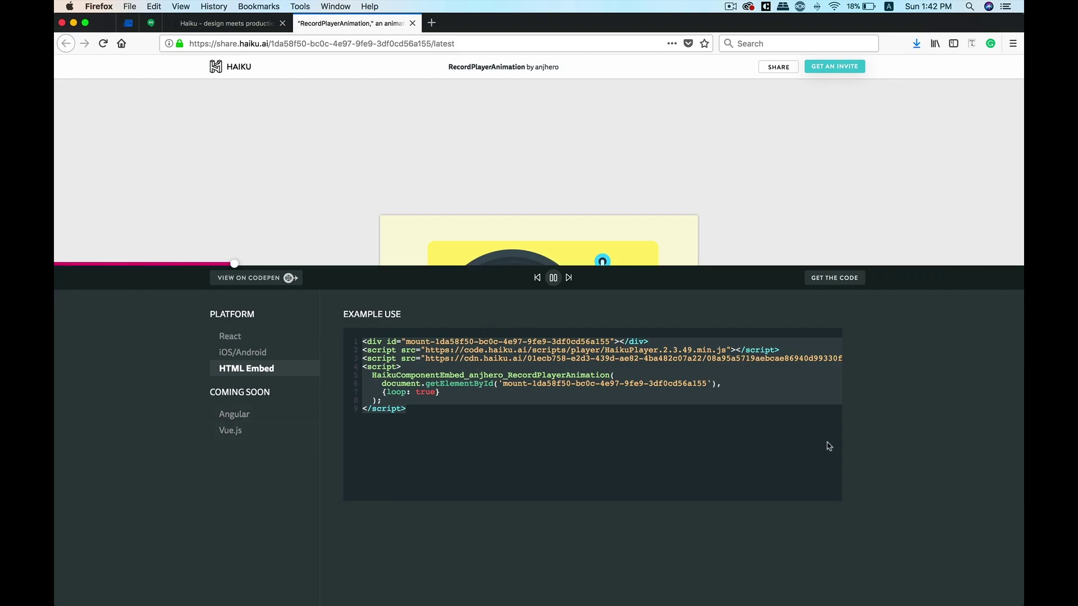
{"action": "left_click", "coordinate": [835, 280]}
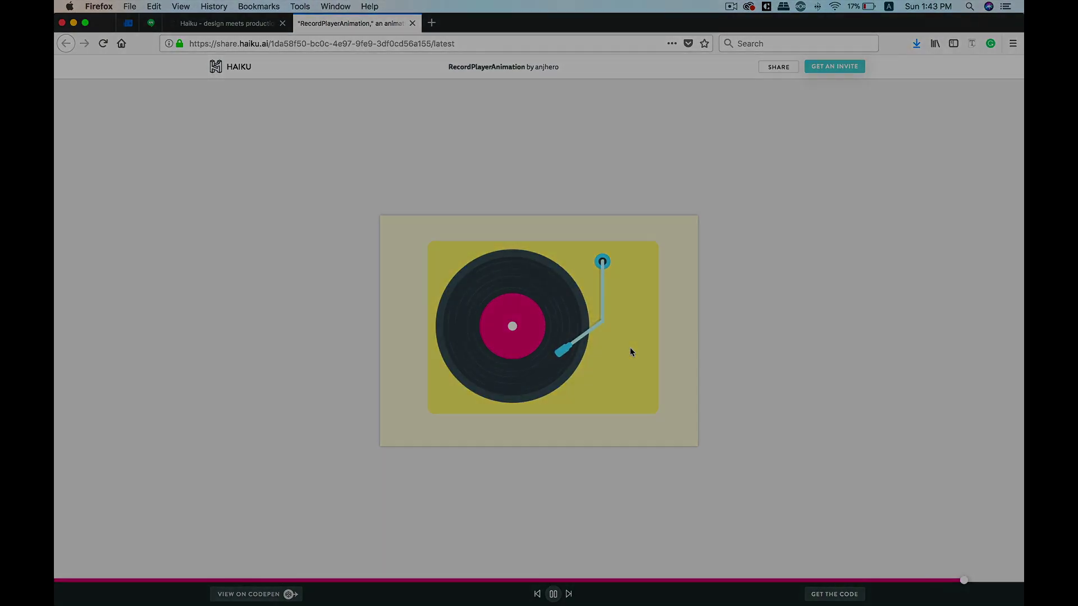
{"action": "key", "text": "shift+super"}
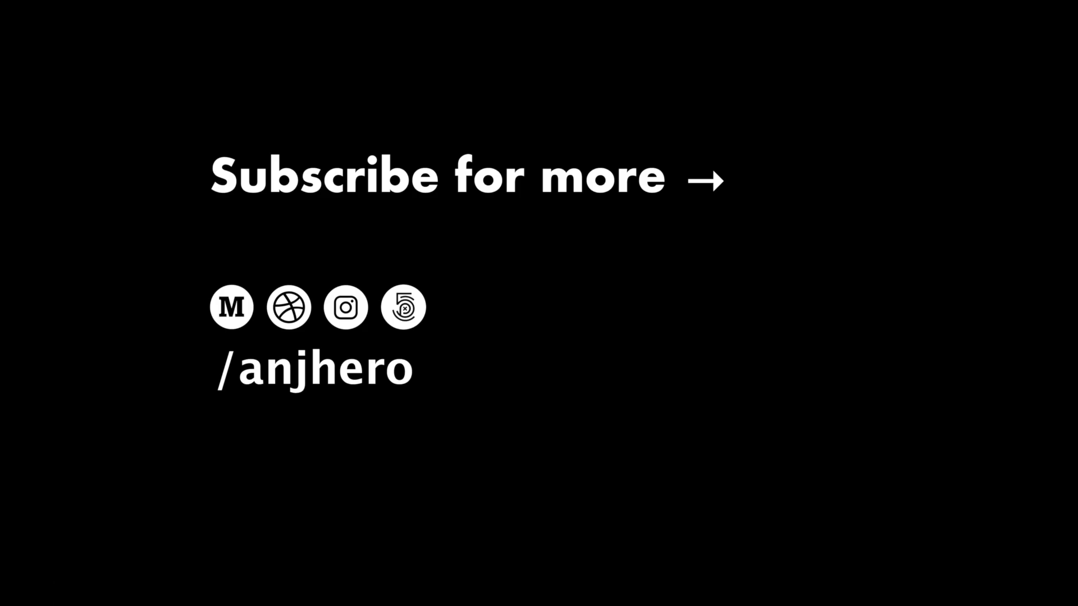